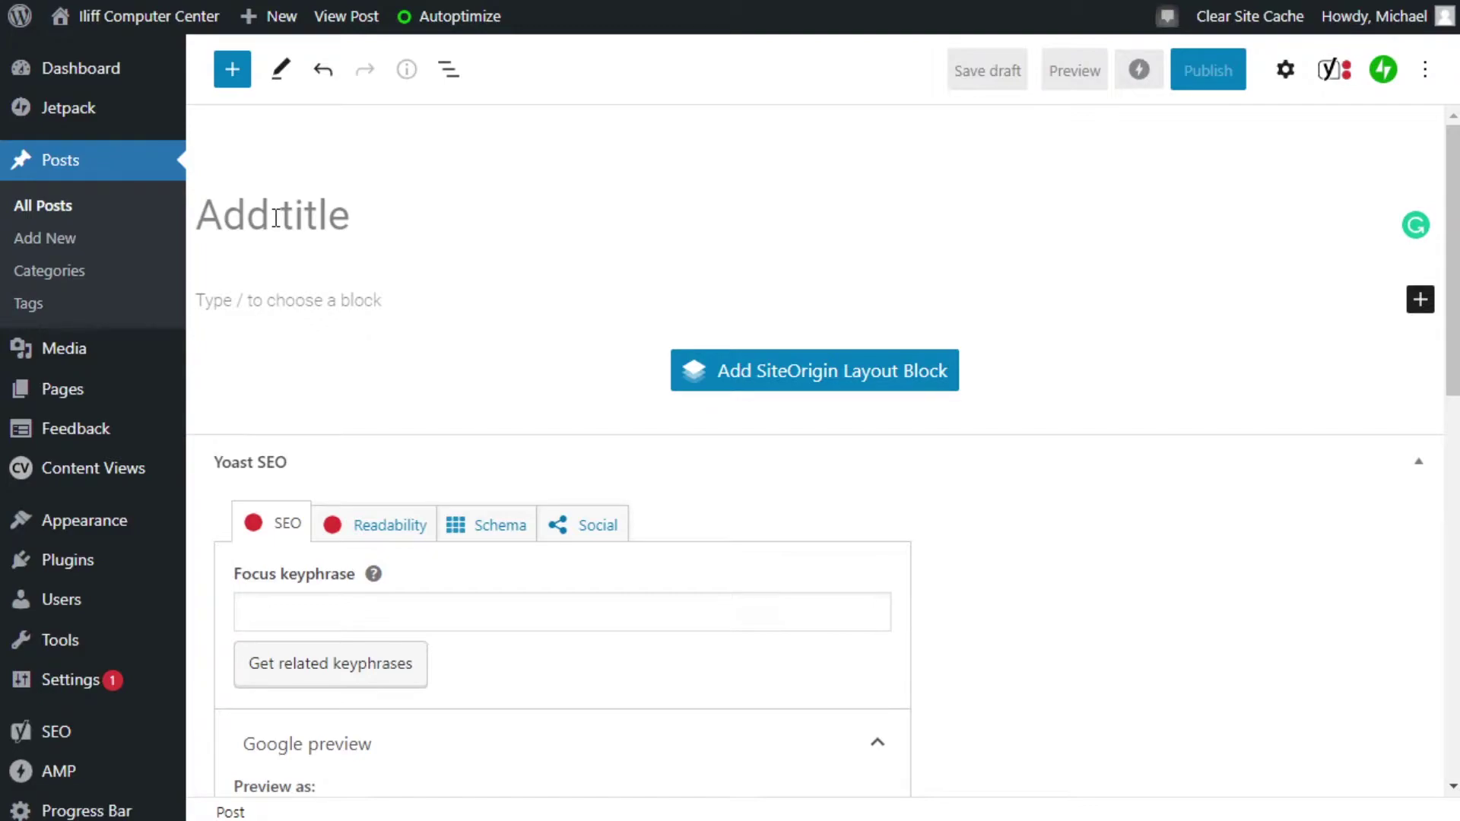
- Paste 'Oculus Quest 2' into the post's title field as a working title
text(Oculus Quest 2)
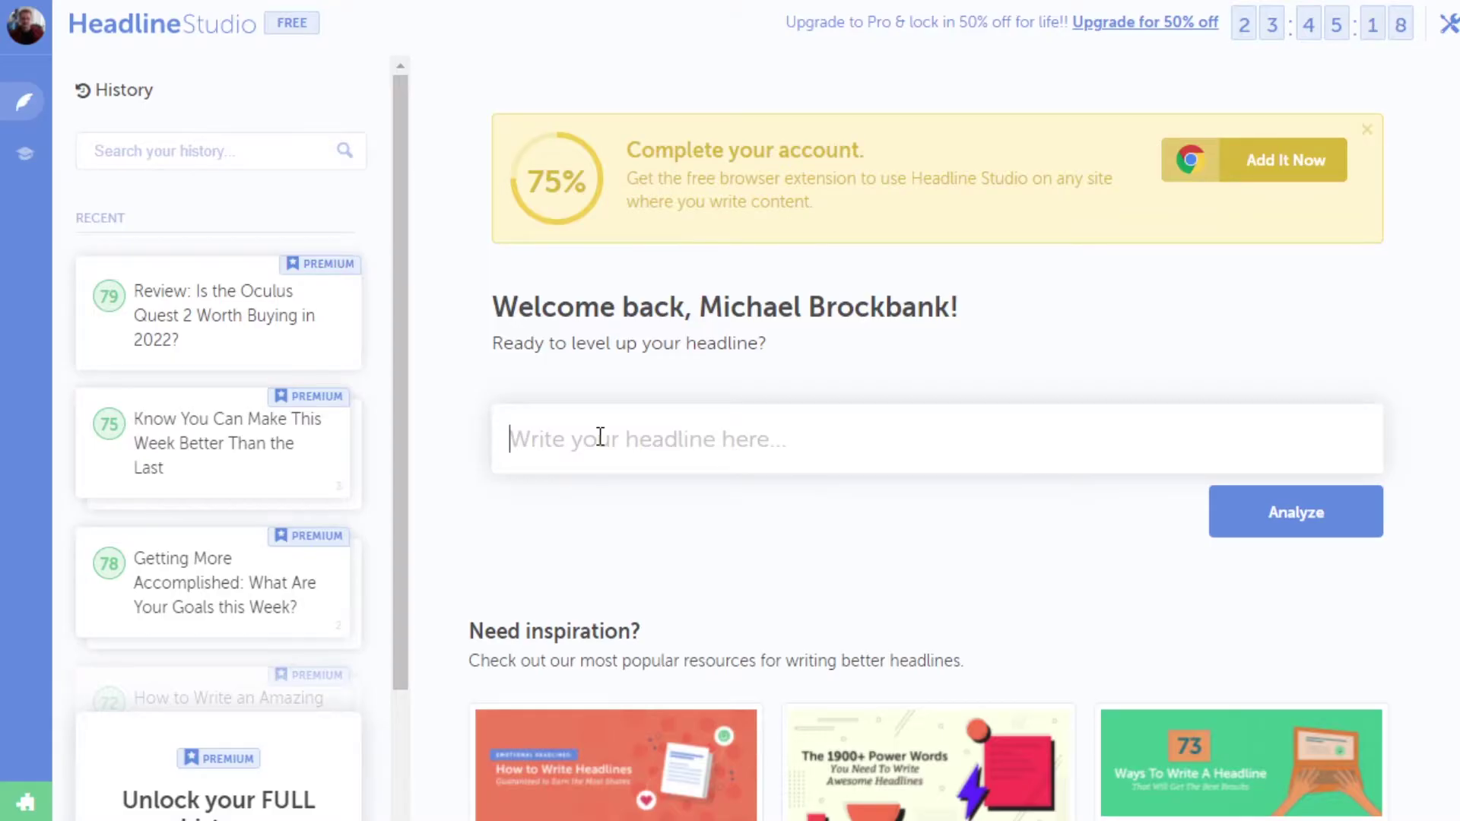
- Enter 'Review: Is the Oculus Quest 2 Worth Buying in 2022?' in Headline Studio
text(Review)
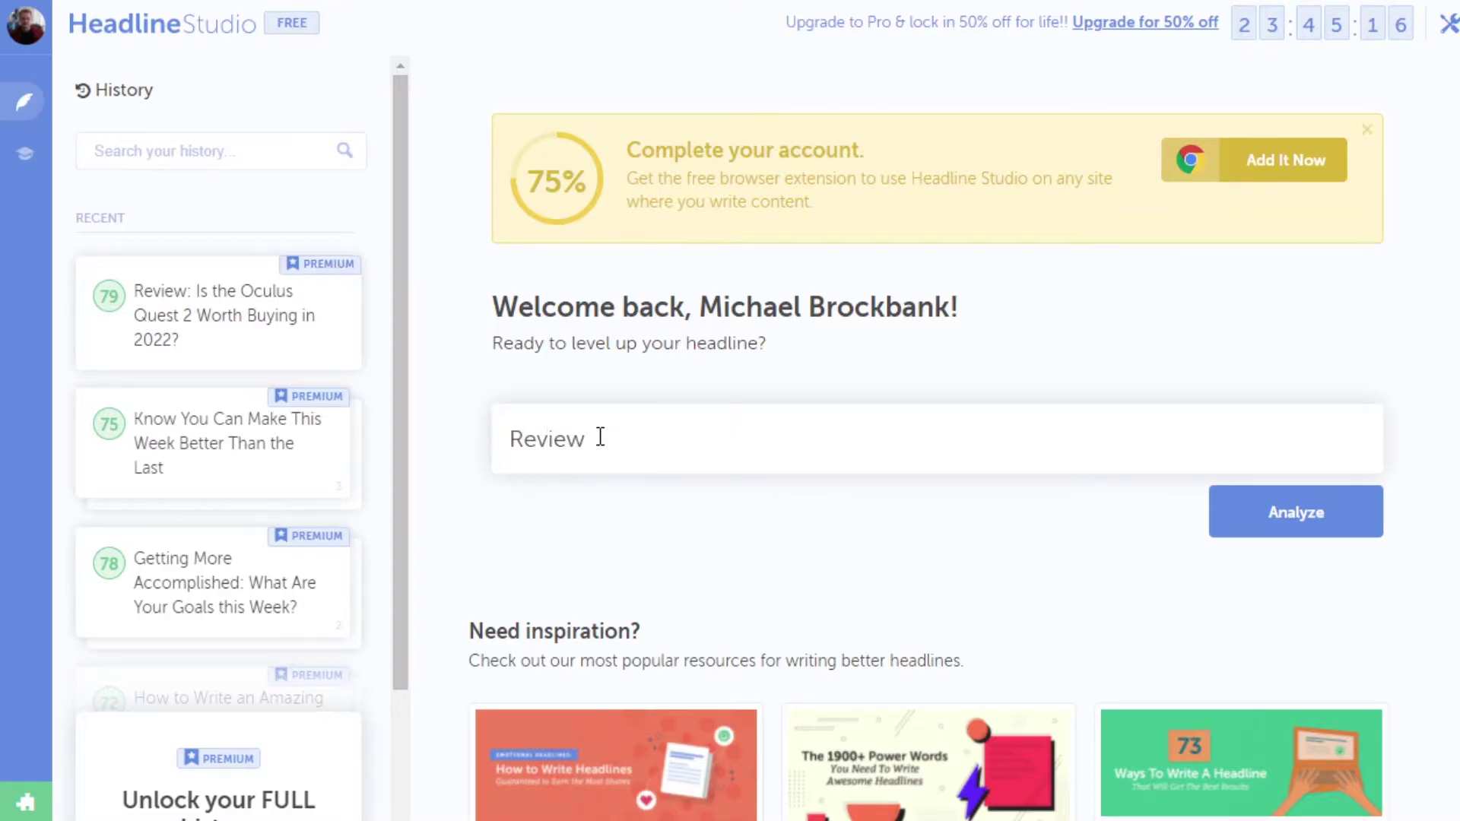
text(: Is the Oculus Quest 2 Worth b)
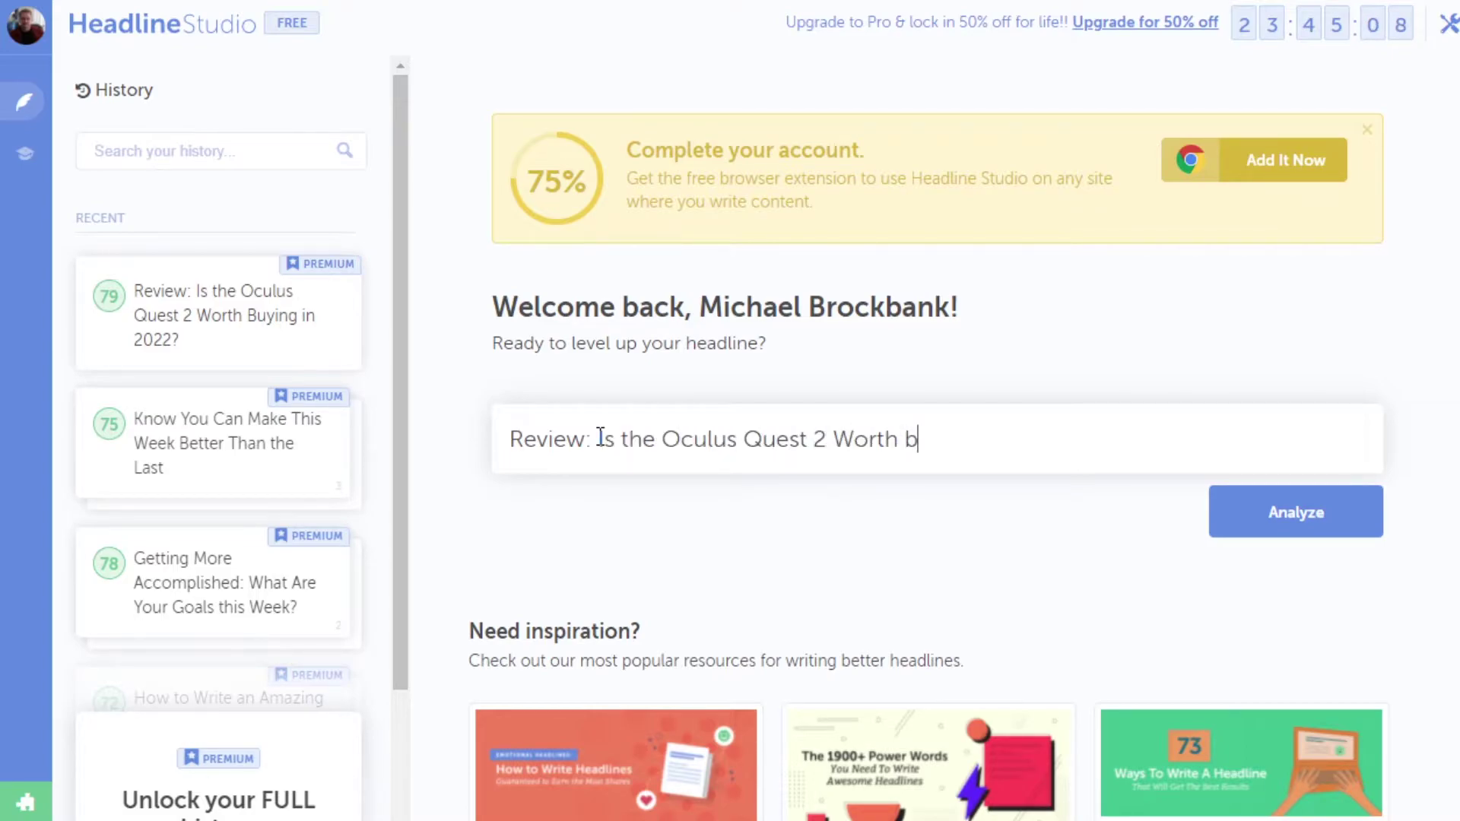
key(BackSpace)
text(Buying in 2022?)
- Analyze the headline for a score of 79 and copy the full headline
click(1260, 510)
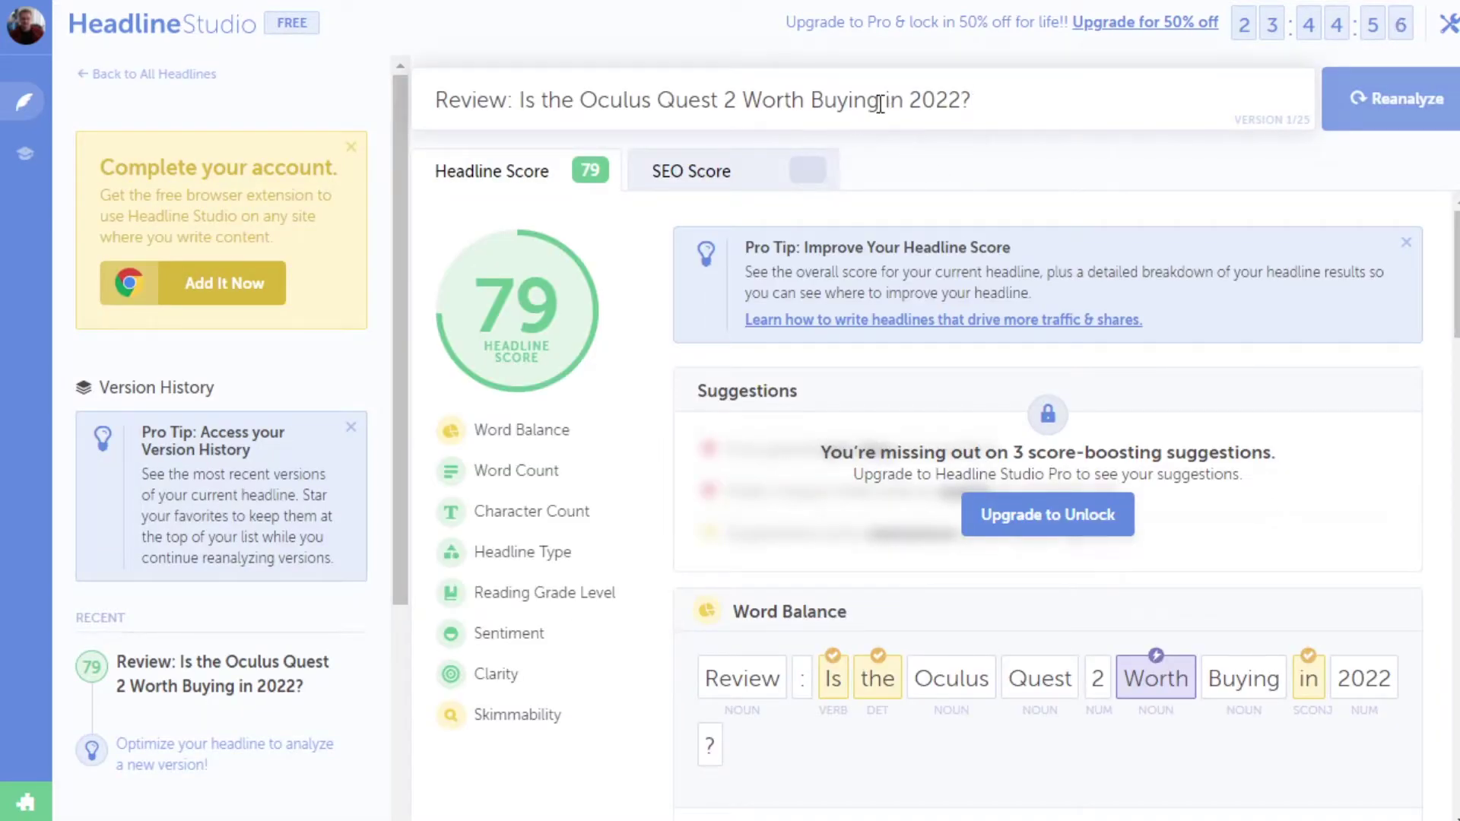
triple_click(883, 102)
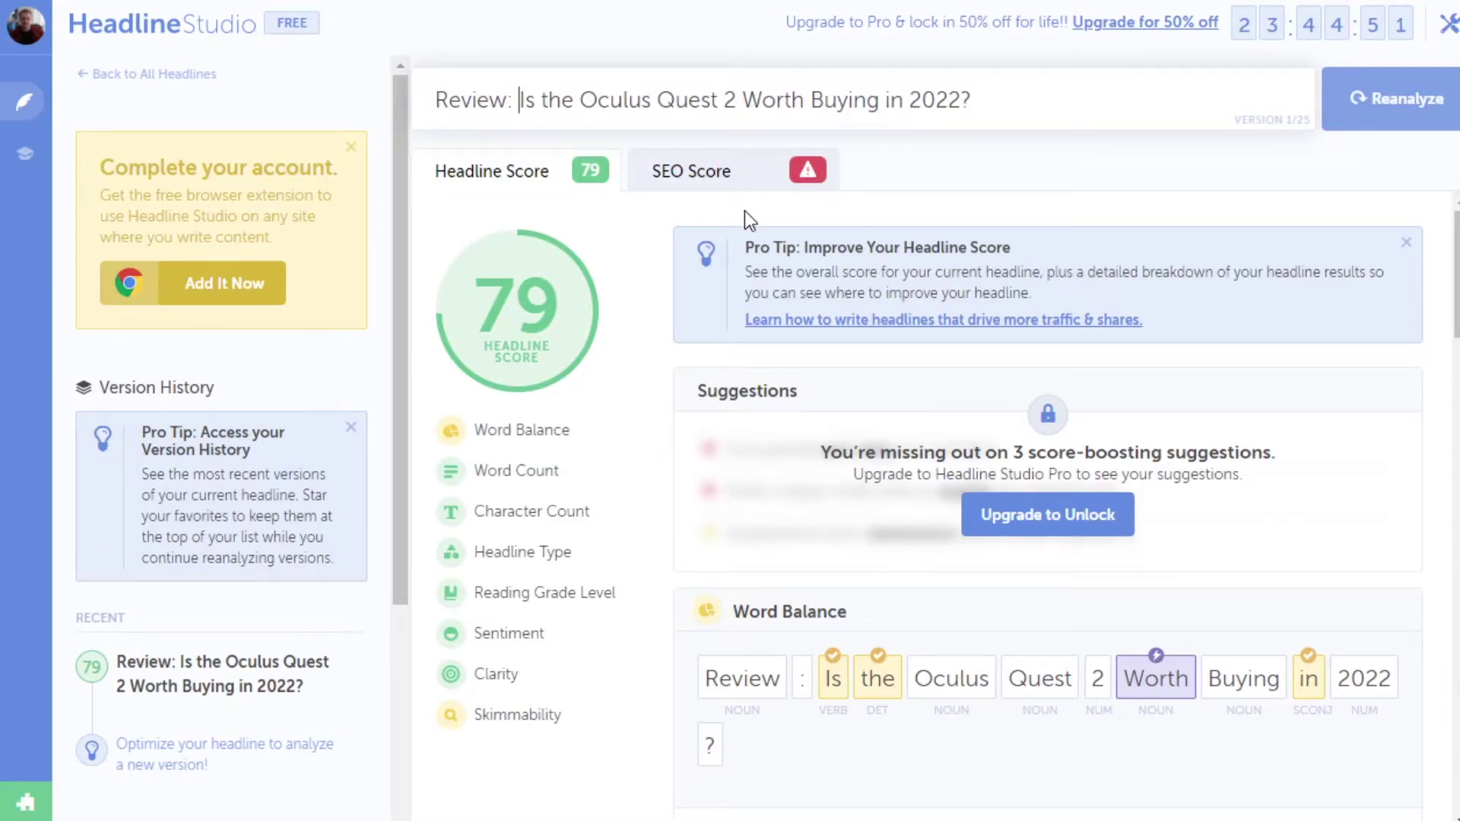
triple_click(621, 100)
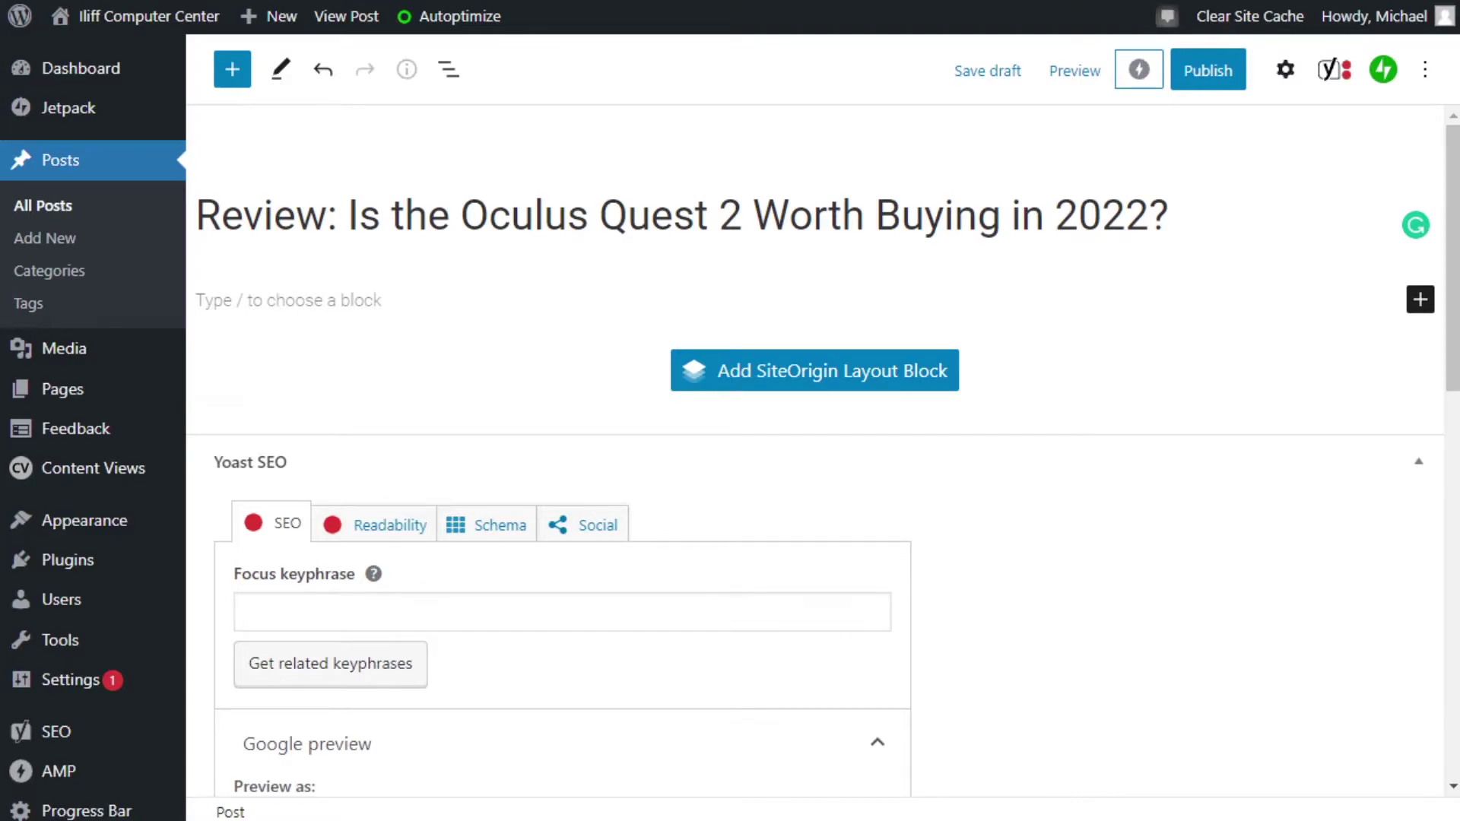
- Paste the prepared Virtual Reality intro and heading outline into the post body
key(ctrl+v)
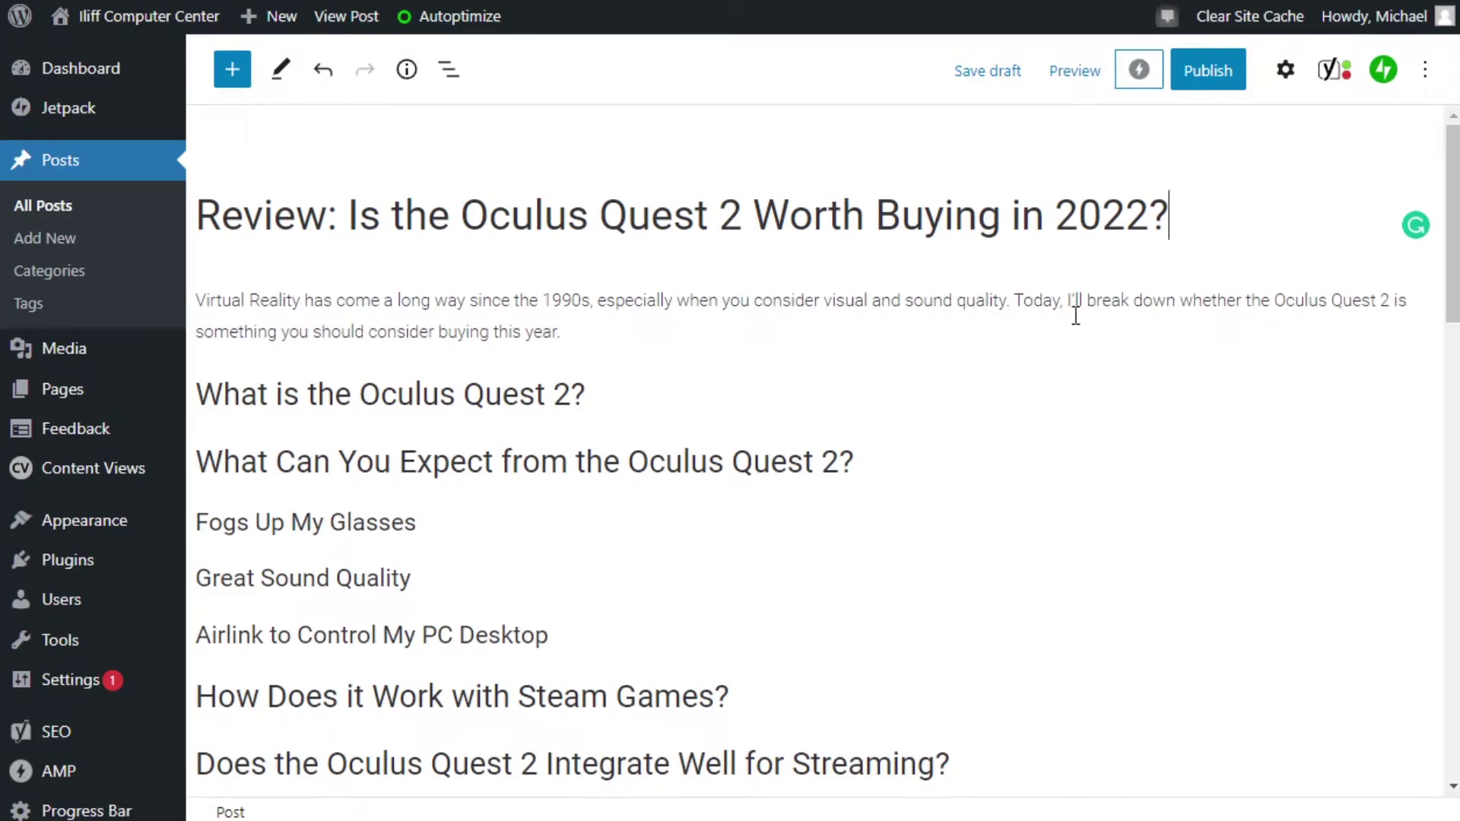
scroll(1138, 300, down, 1)
scroll(1138, 300, down, 1)
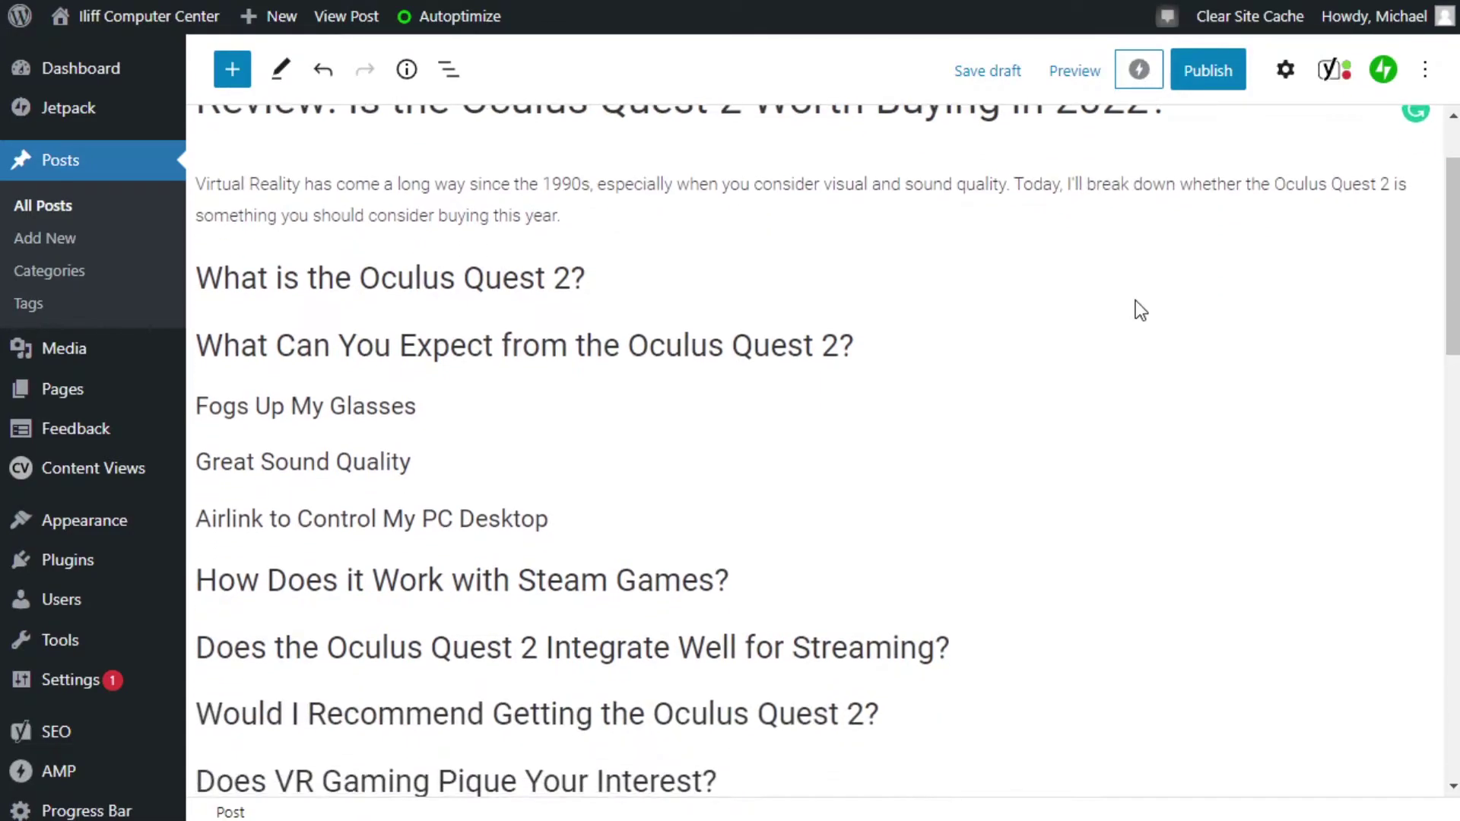
scroll(1137, 305, down, 1)
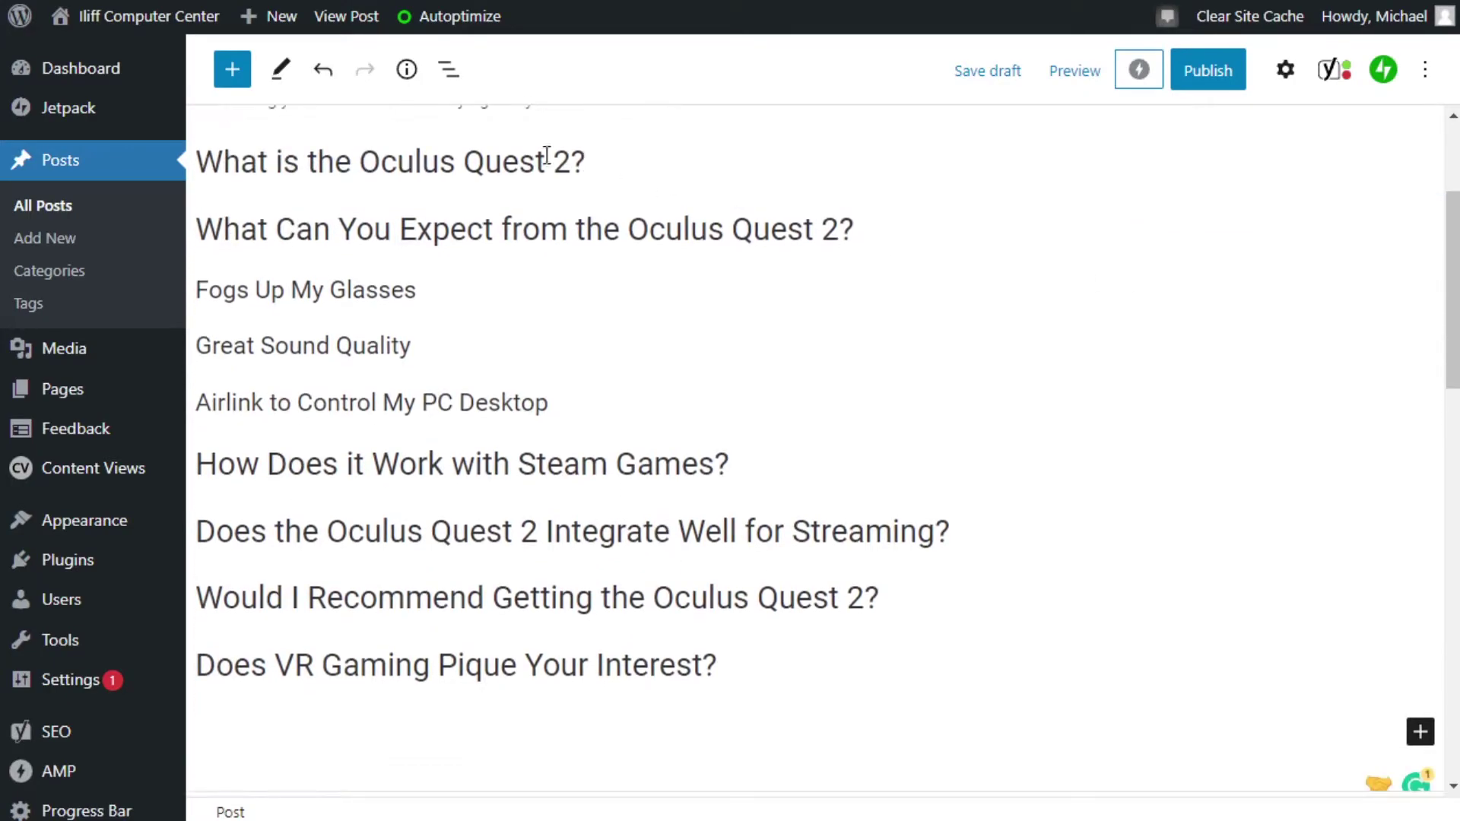
- Check the levels of each outline heading, from What is the Oculus Quest 2? to Fogs Up My Glasses
click(481, 155)
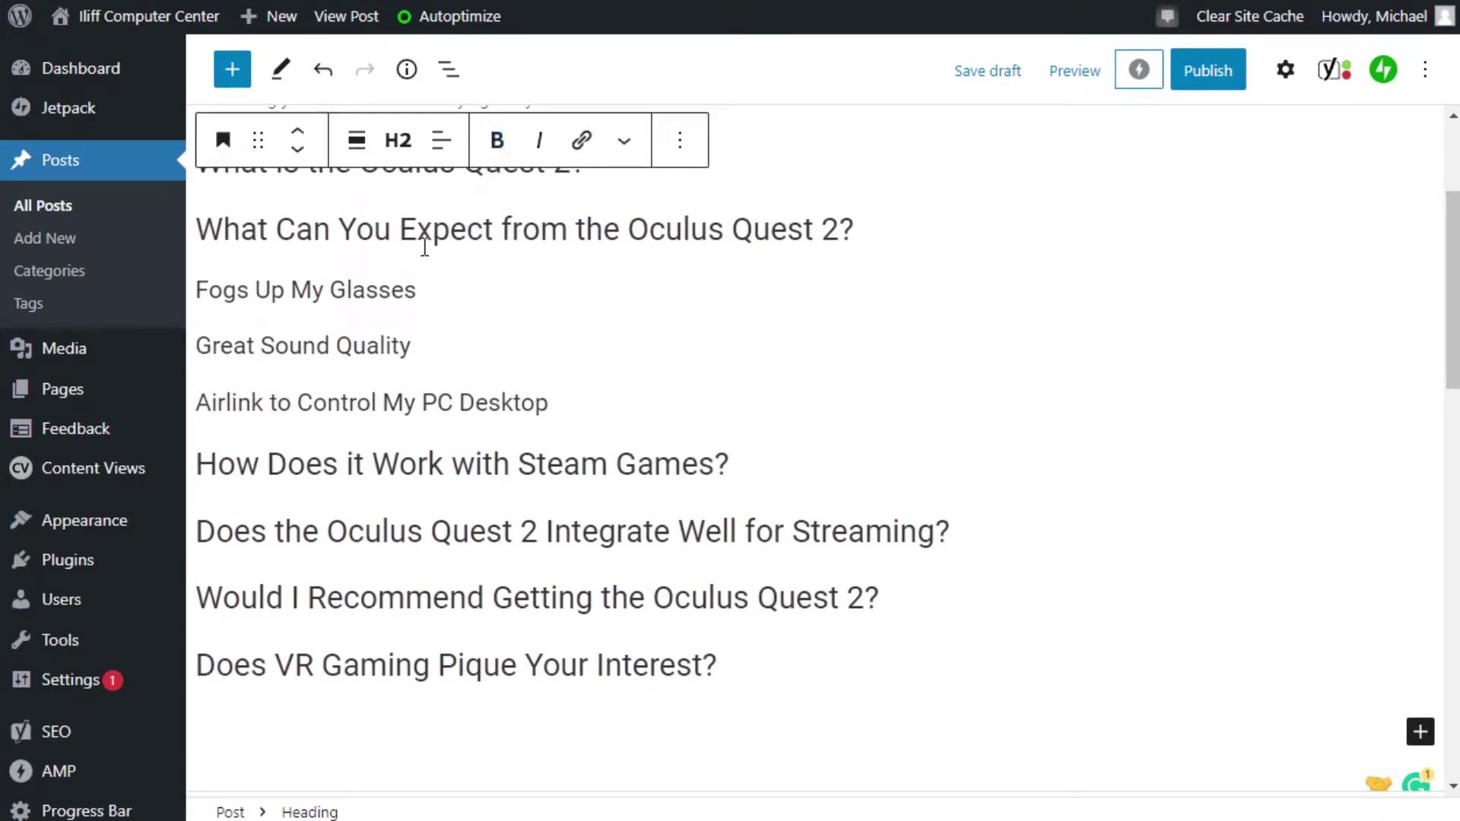
click(546, 464)
click(532, 534)
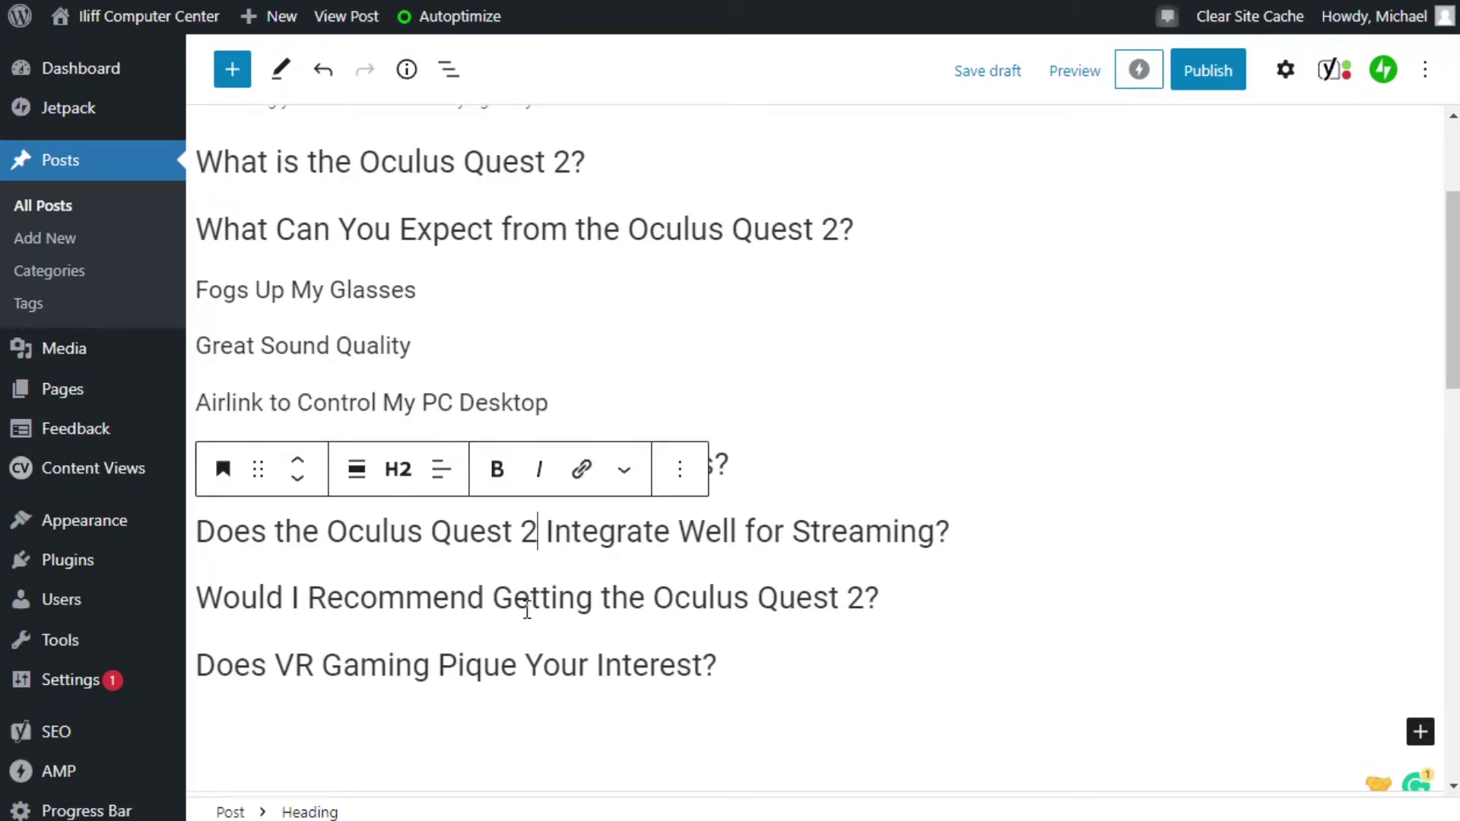
click(527, 598)
click(532, 673)
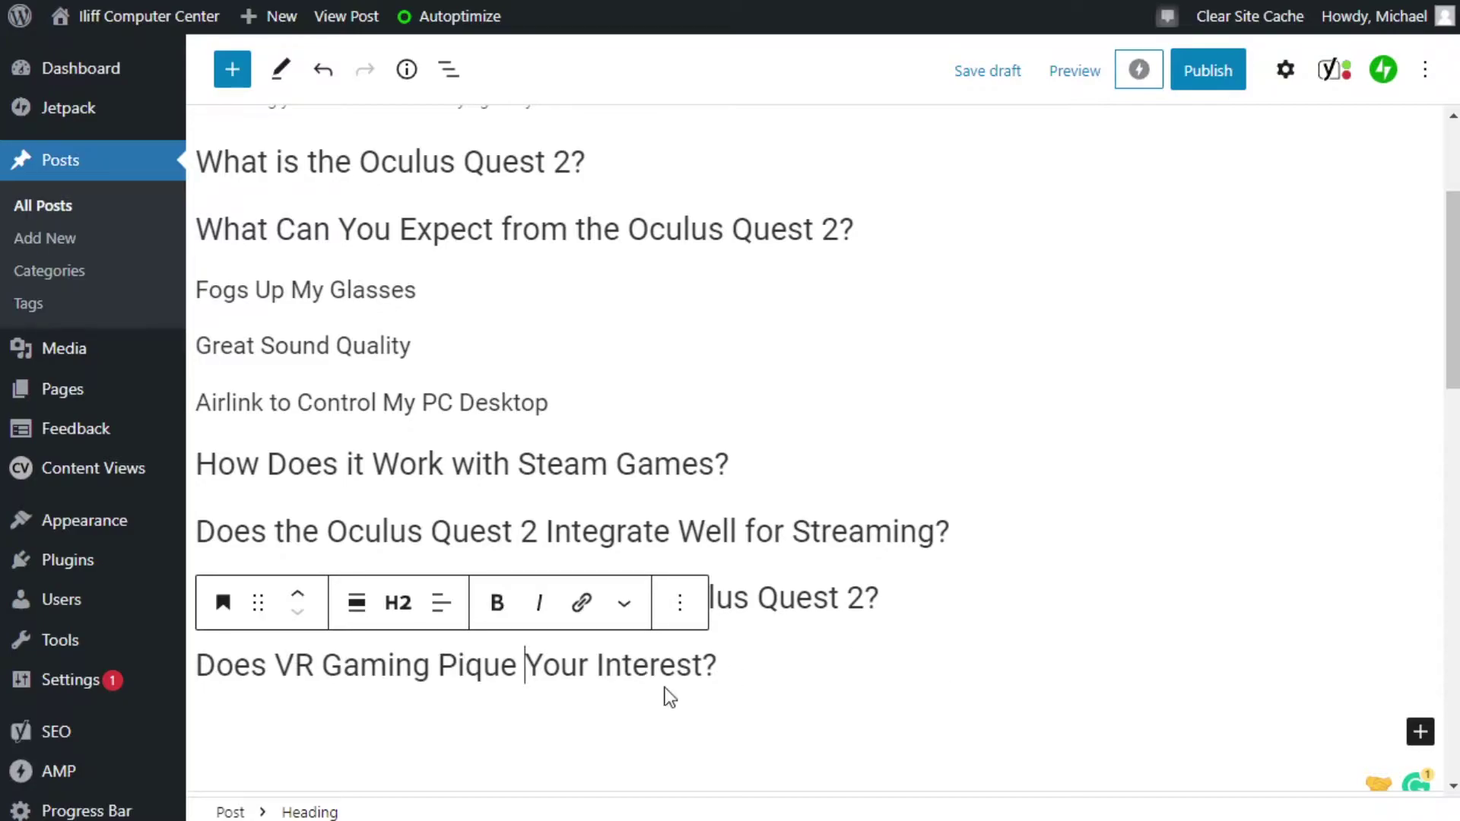
scroll(926, 596, up, 3)
click(761, 223)
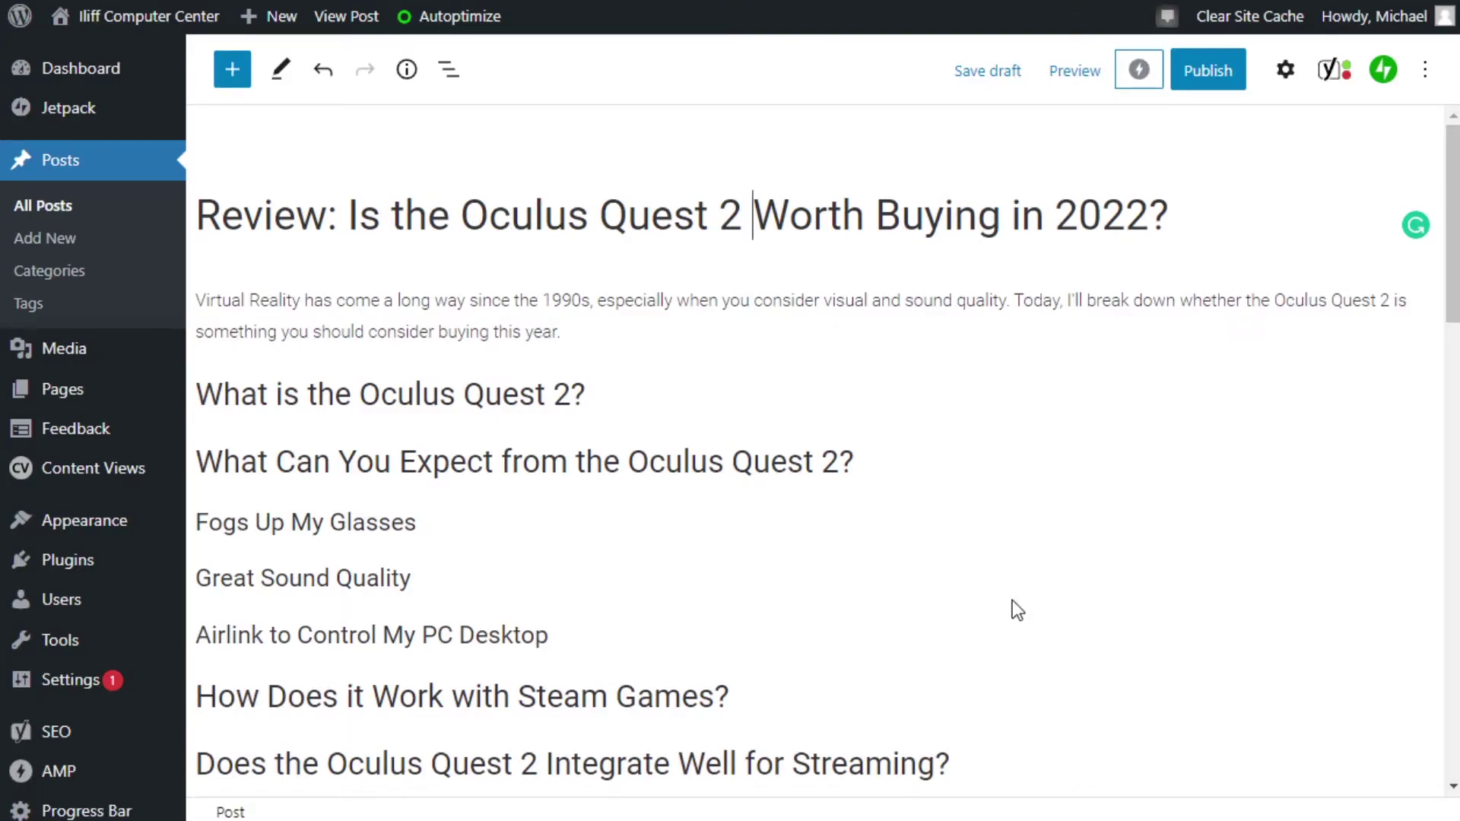
scroll(1014, 606, down, 3)
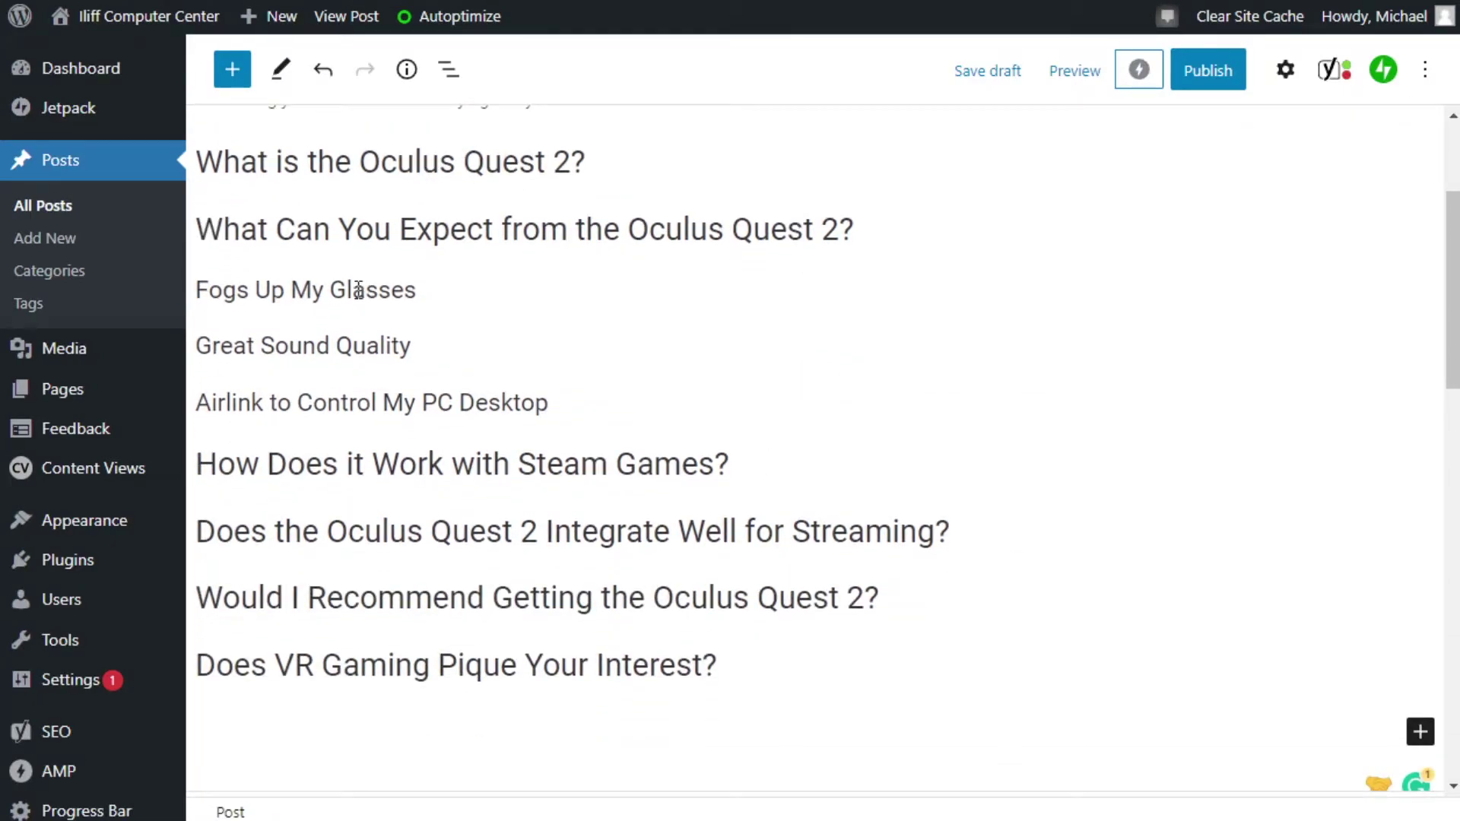
click(357, 291)
click(754, 228)
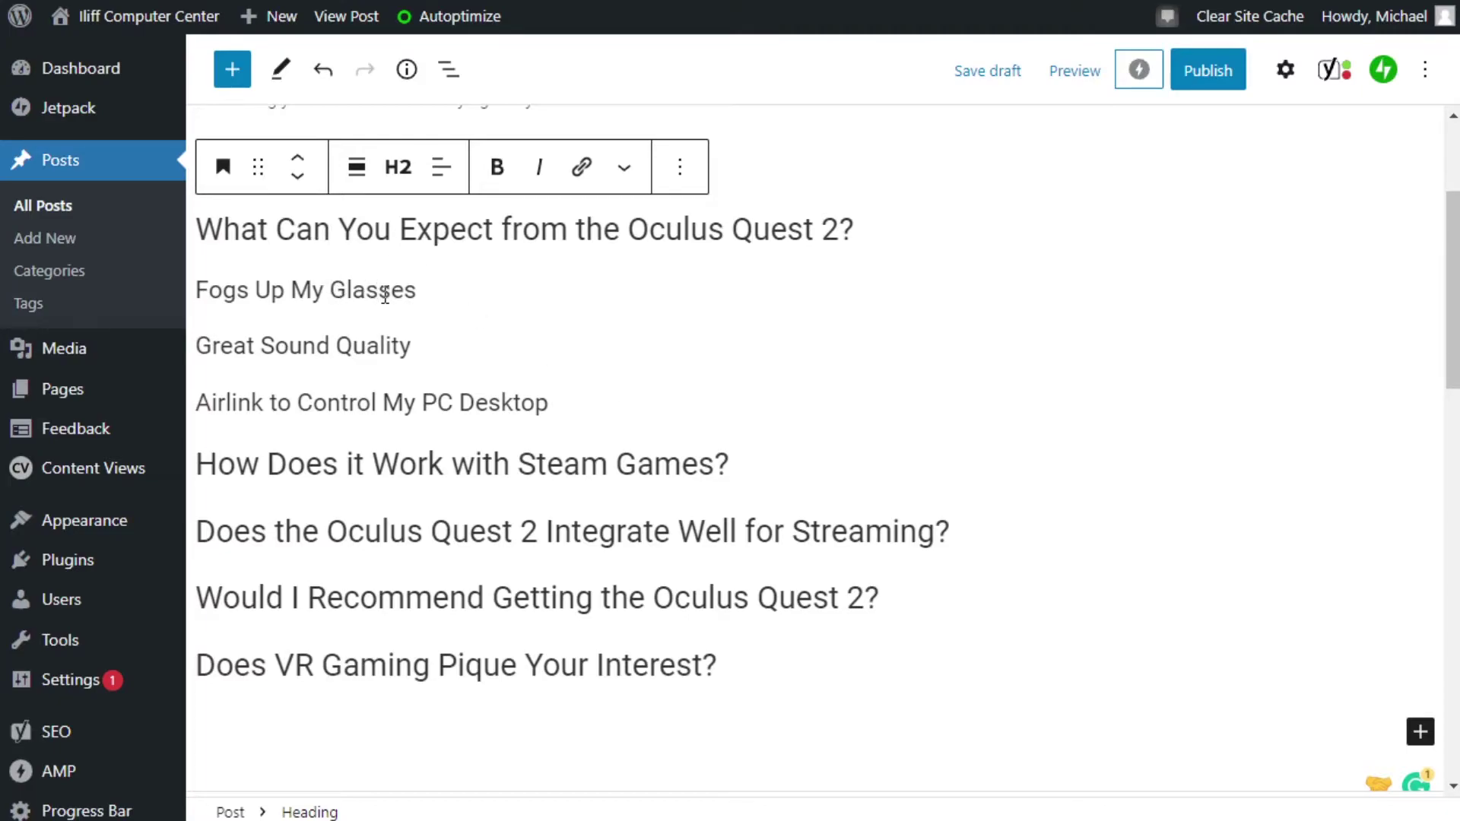
click(292, 289)
click(315, 348)
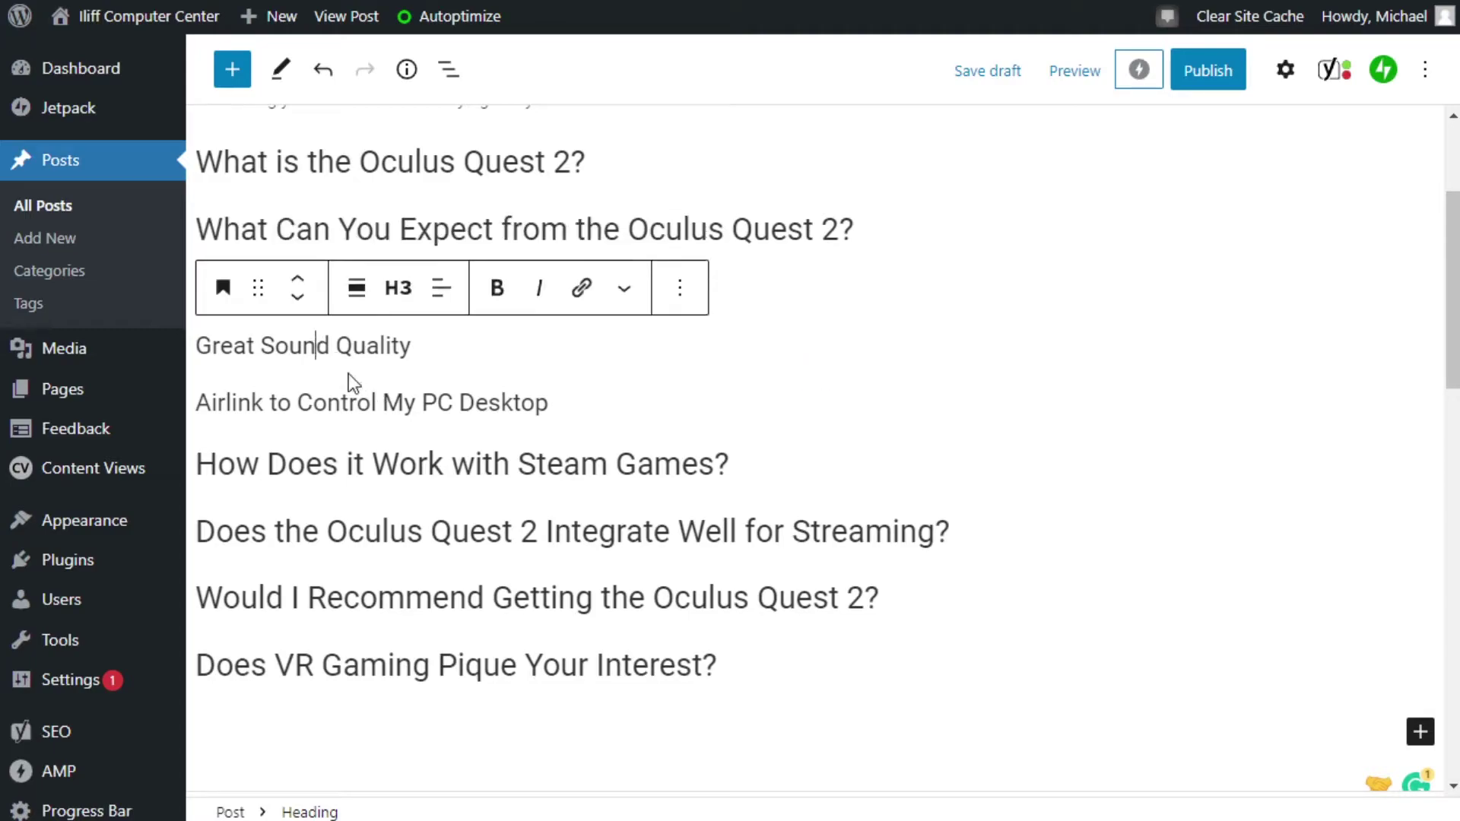
click(343, 403)
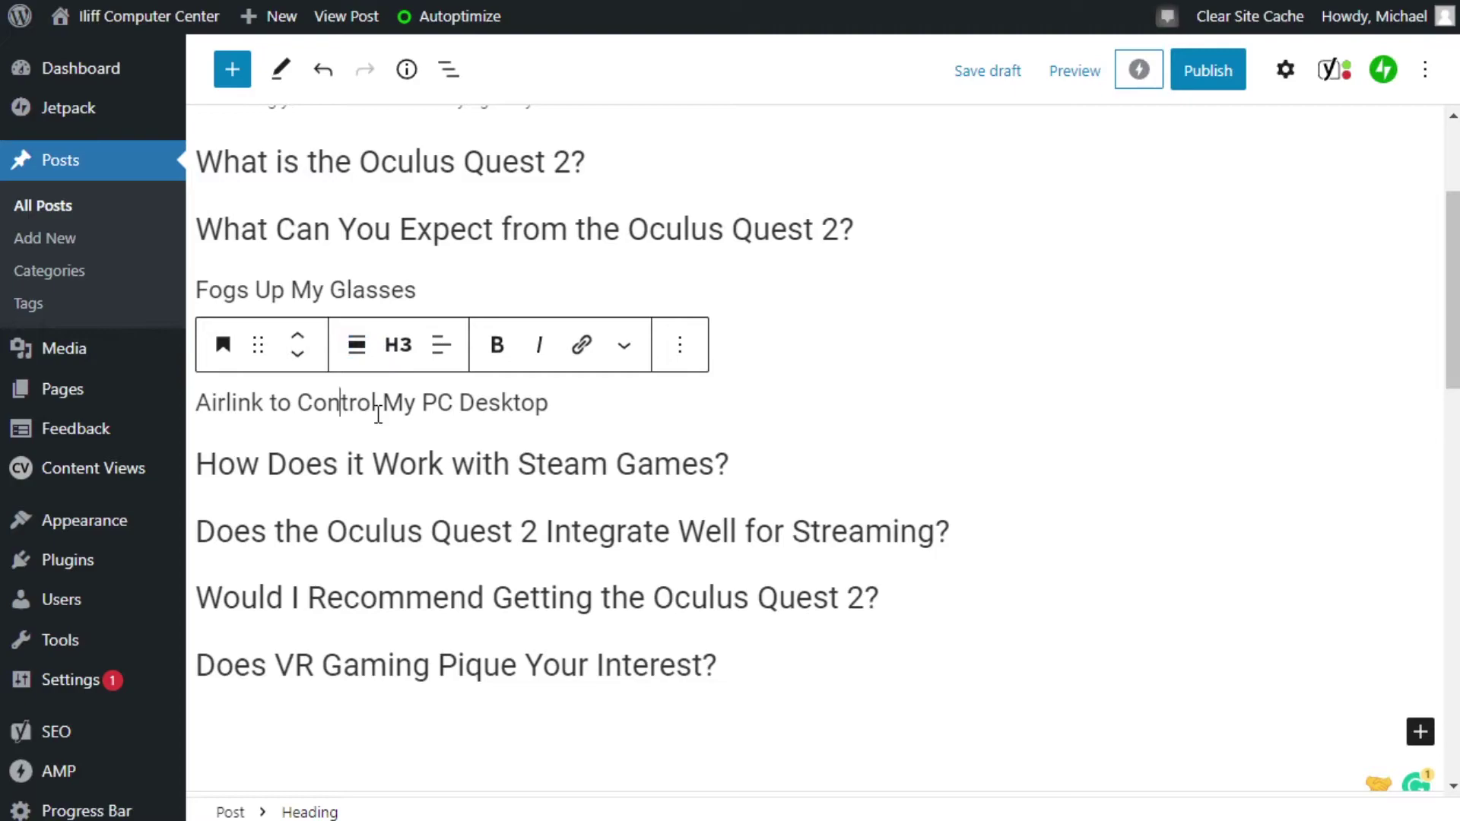
click(469, 230)
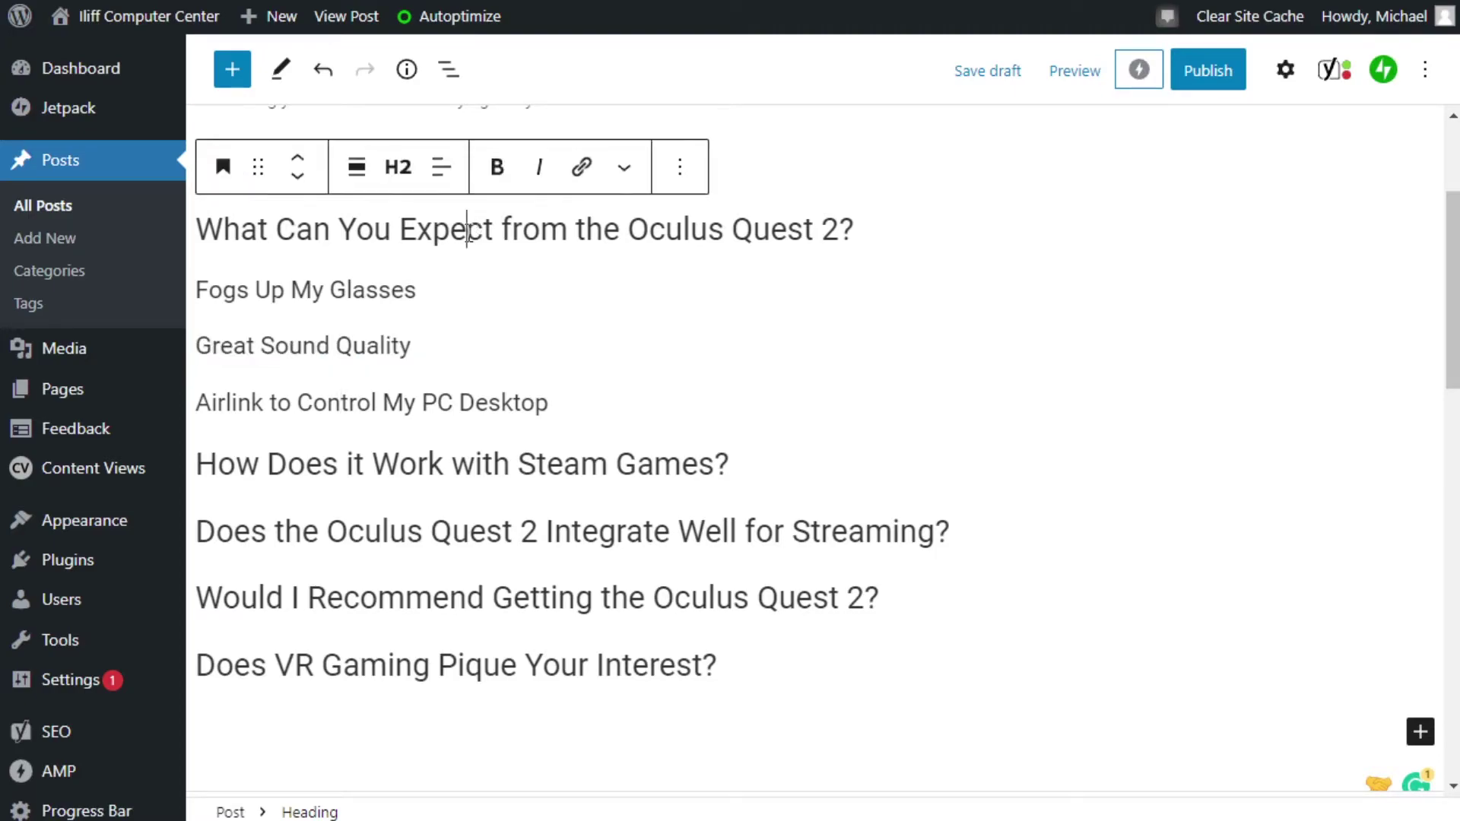
- Shift the Airlink heading down two places and move the streaming heading above Steam Games
click(365, 410)
click(300, 360)
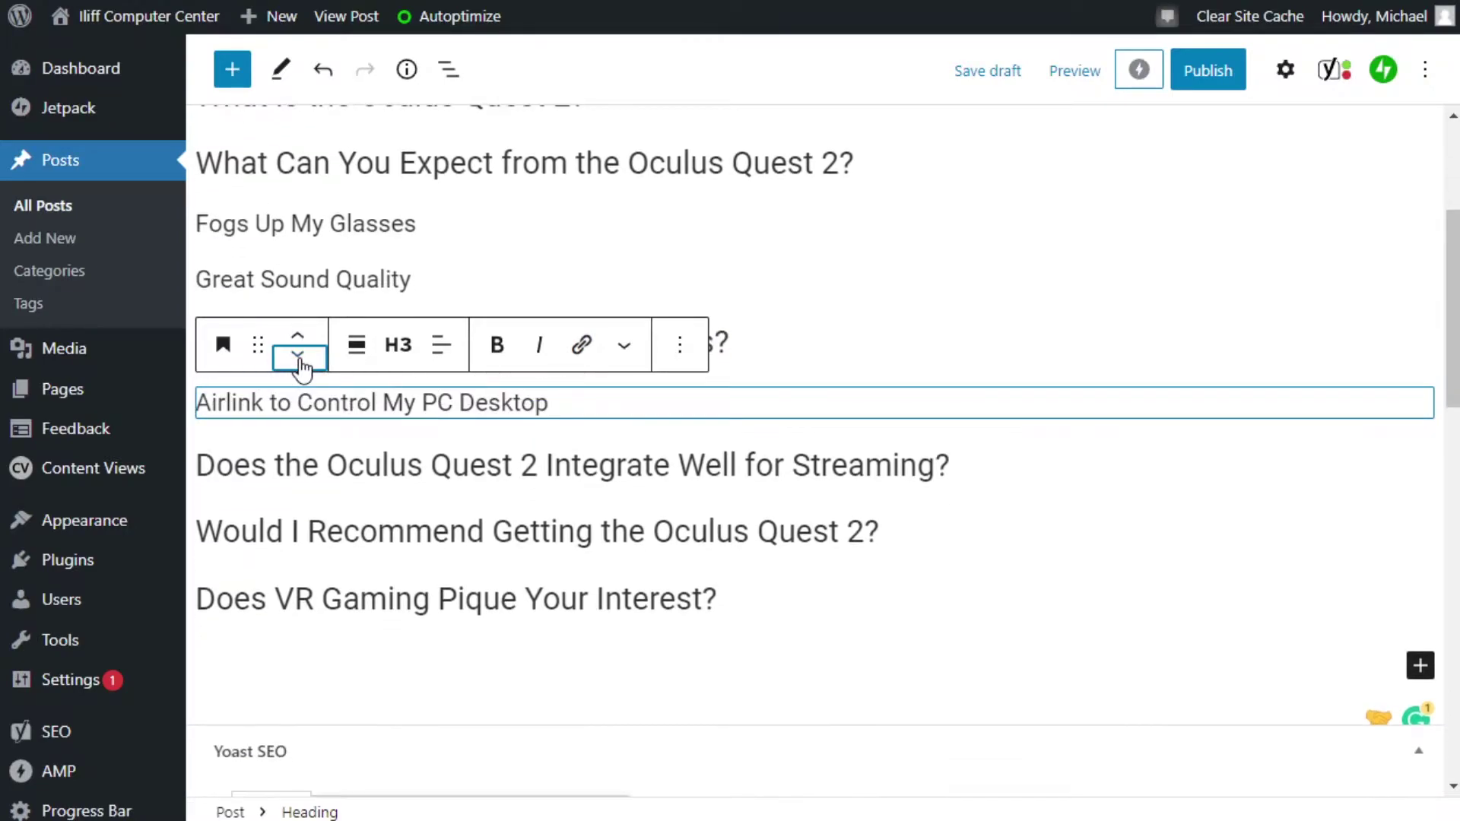
click(299, 357)
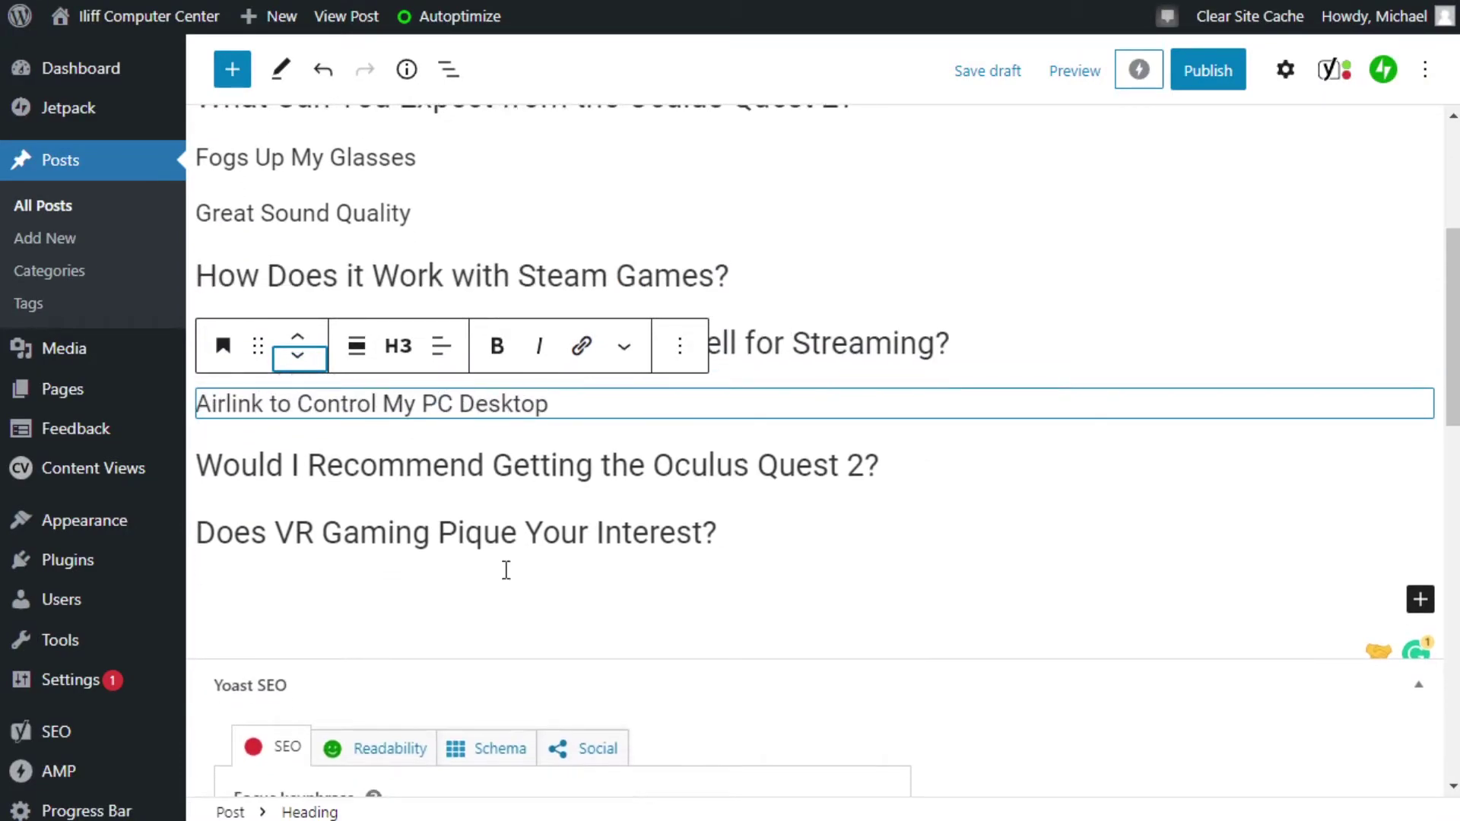
click(874, 338)
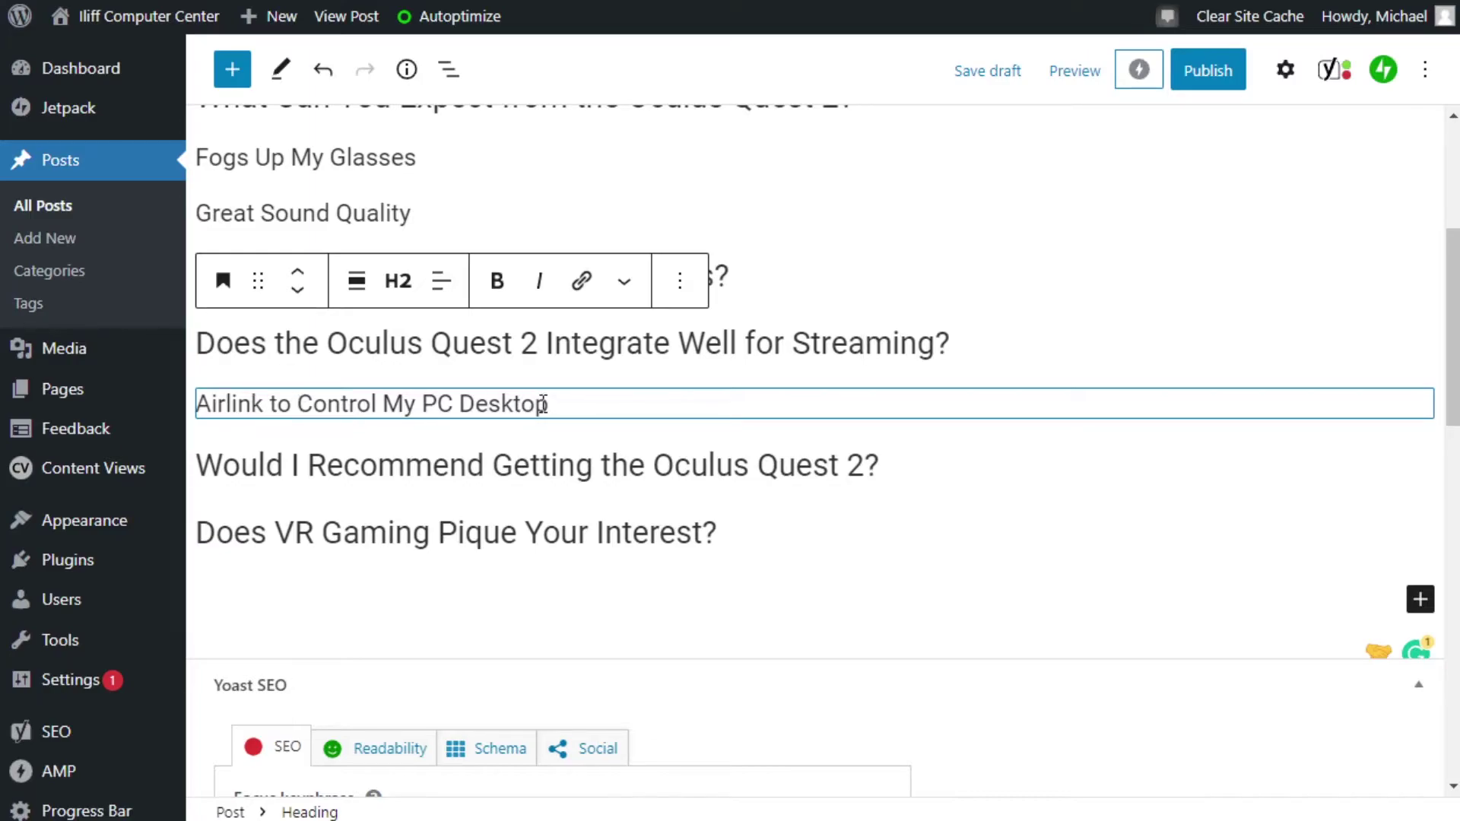
click(302, 274)
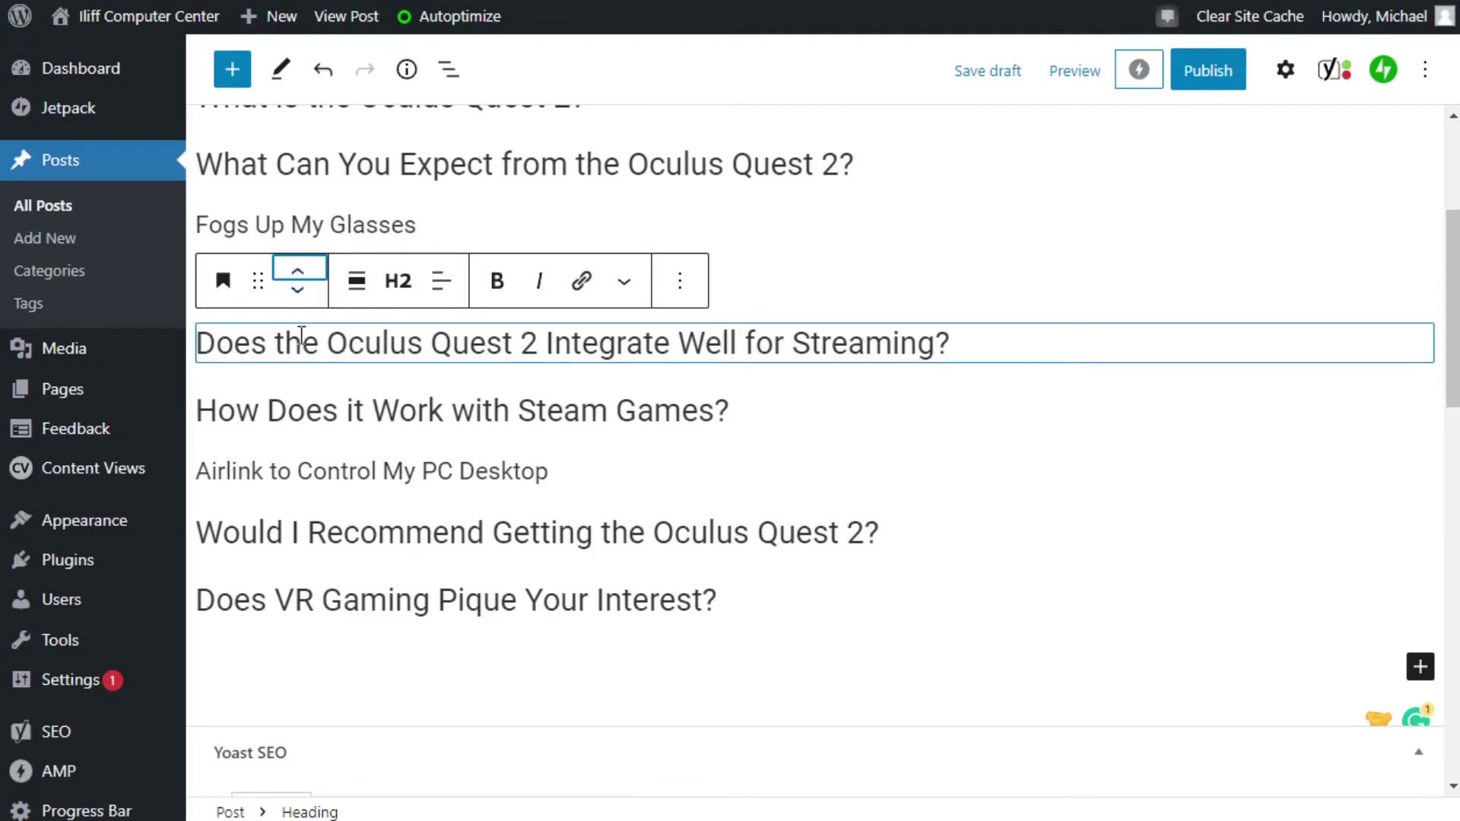
- Move the Airlink heading back above Steam Games and streaming, then verify heading levels
click(292, 466)
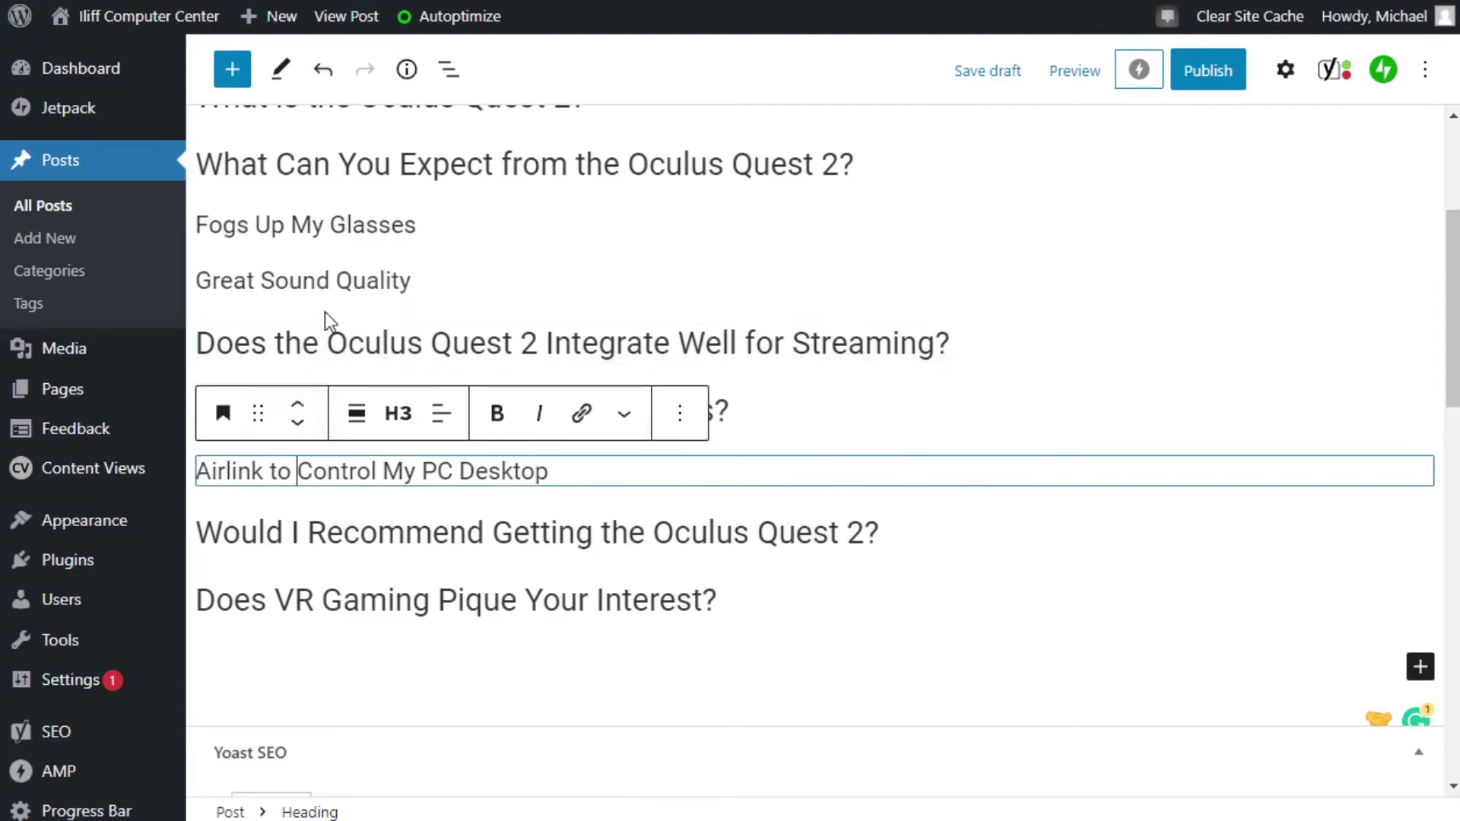
click(303, 404)
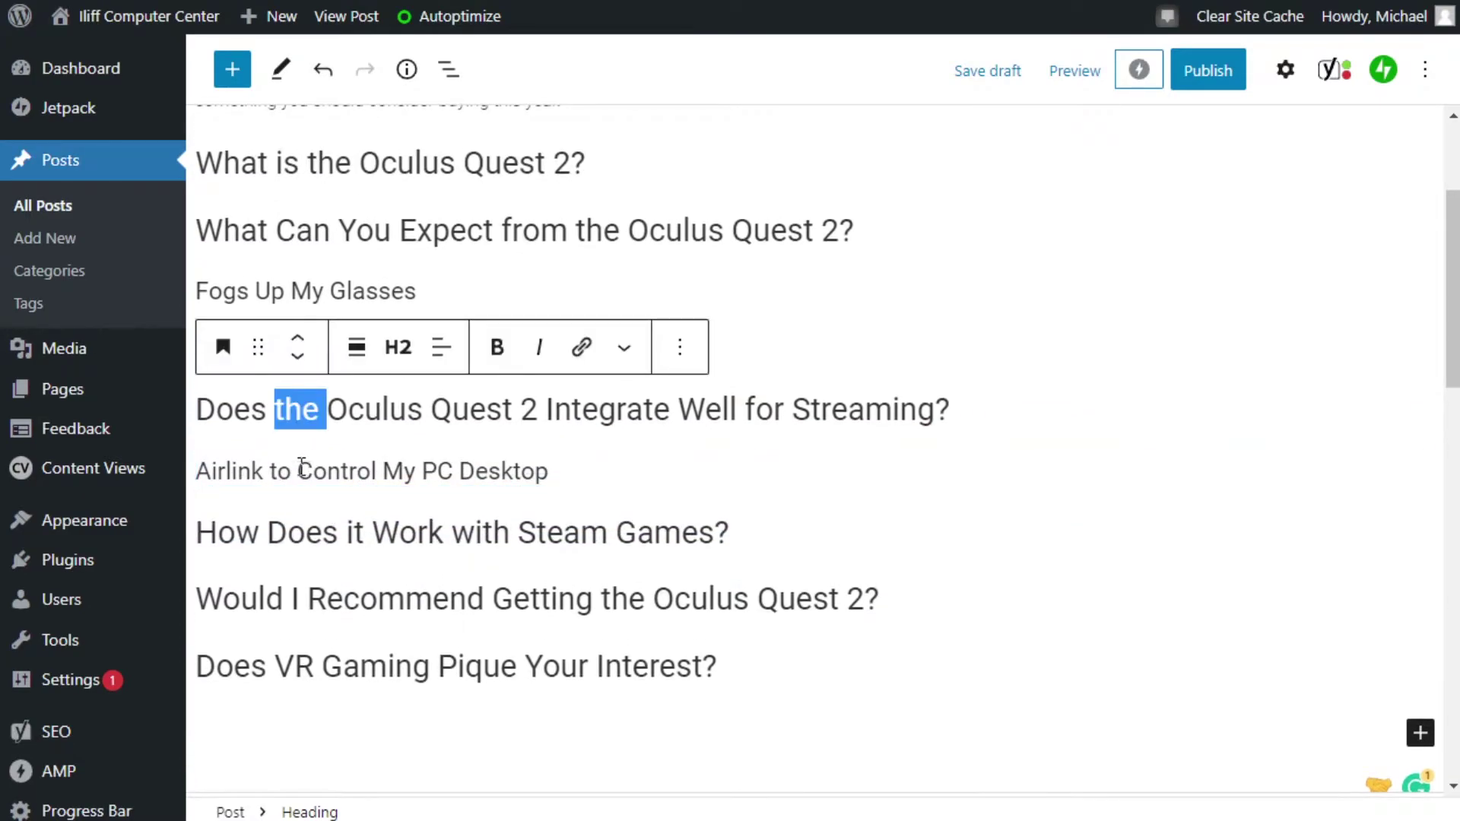
click(297, 415)
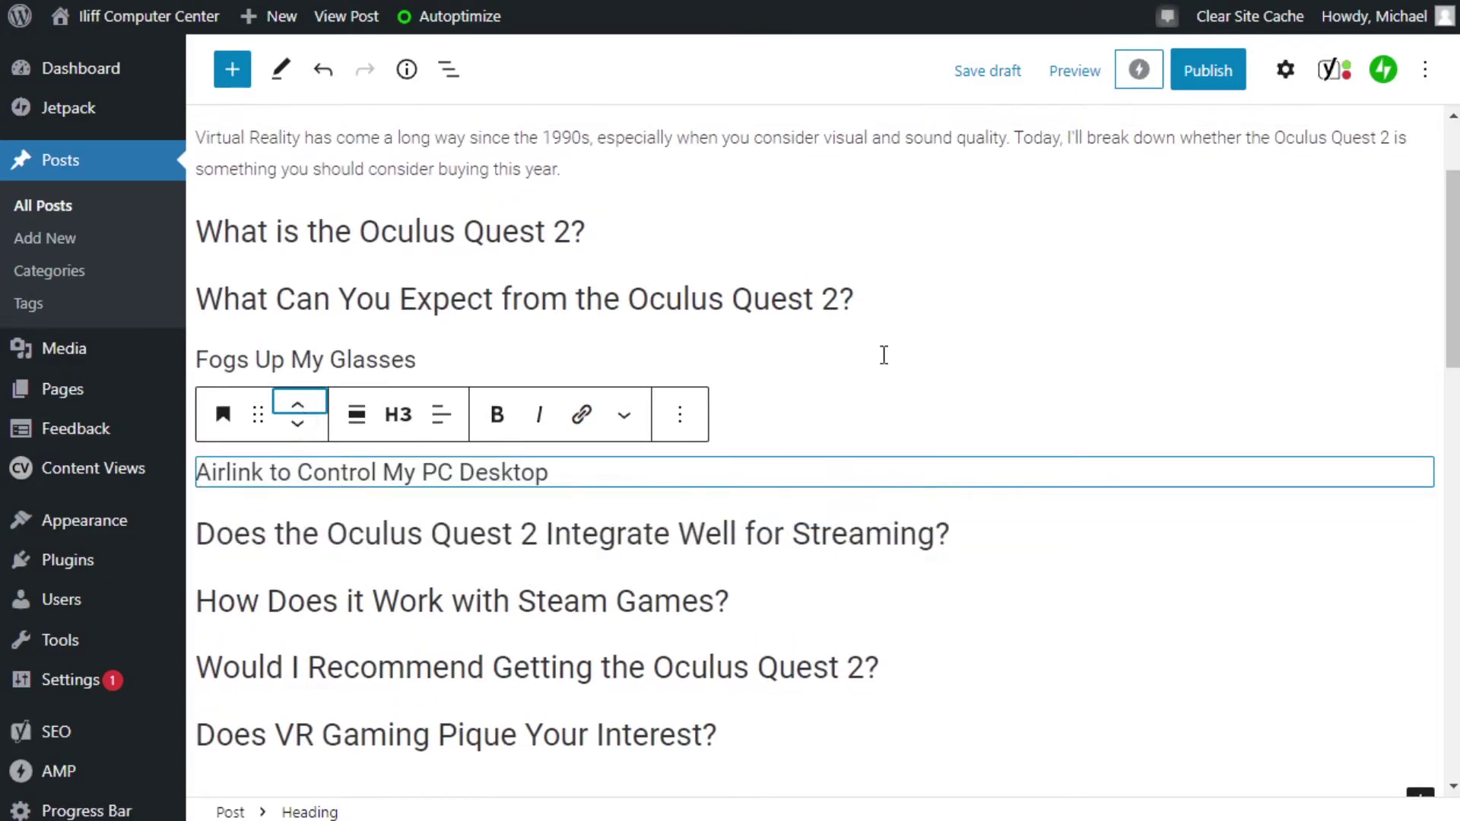
click(599, 304)
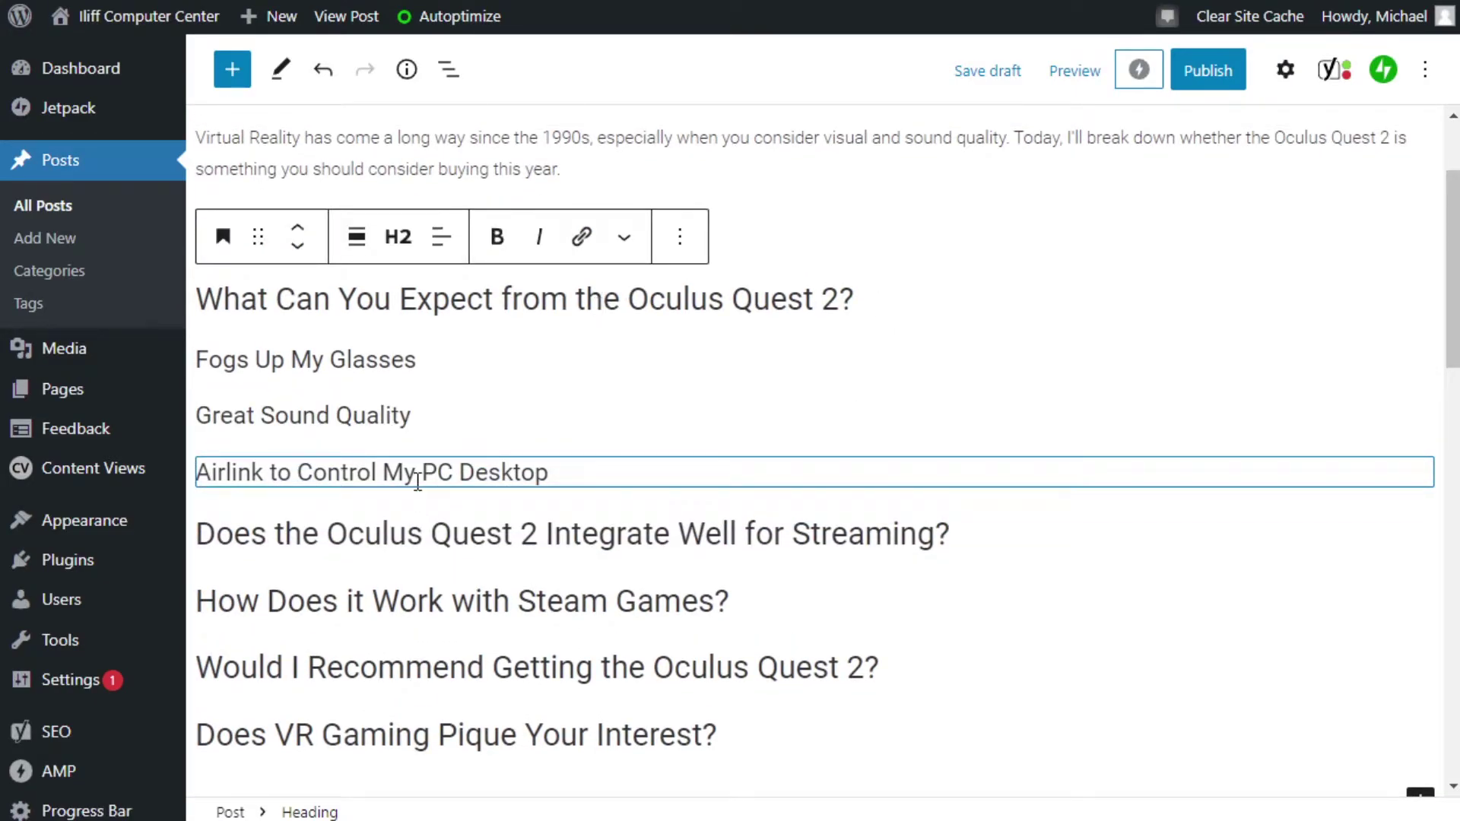
click(420, 477)
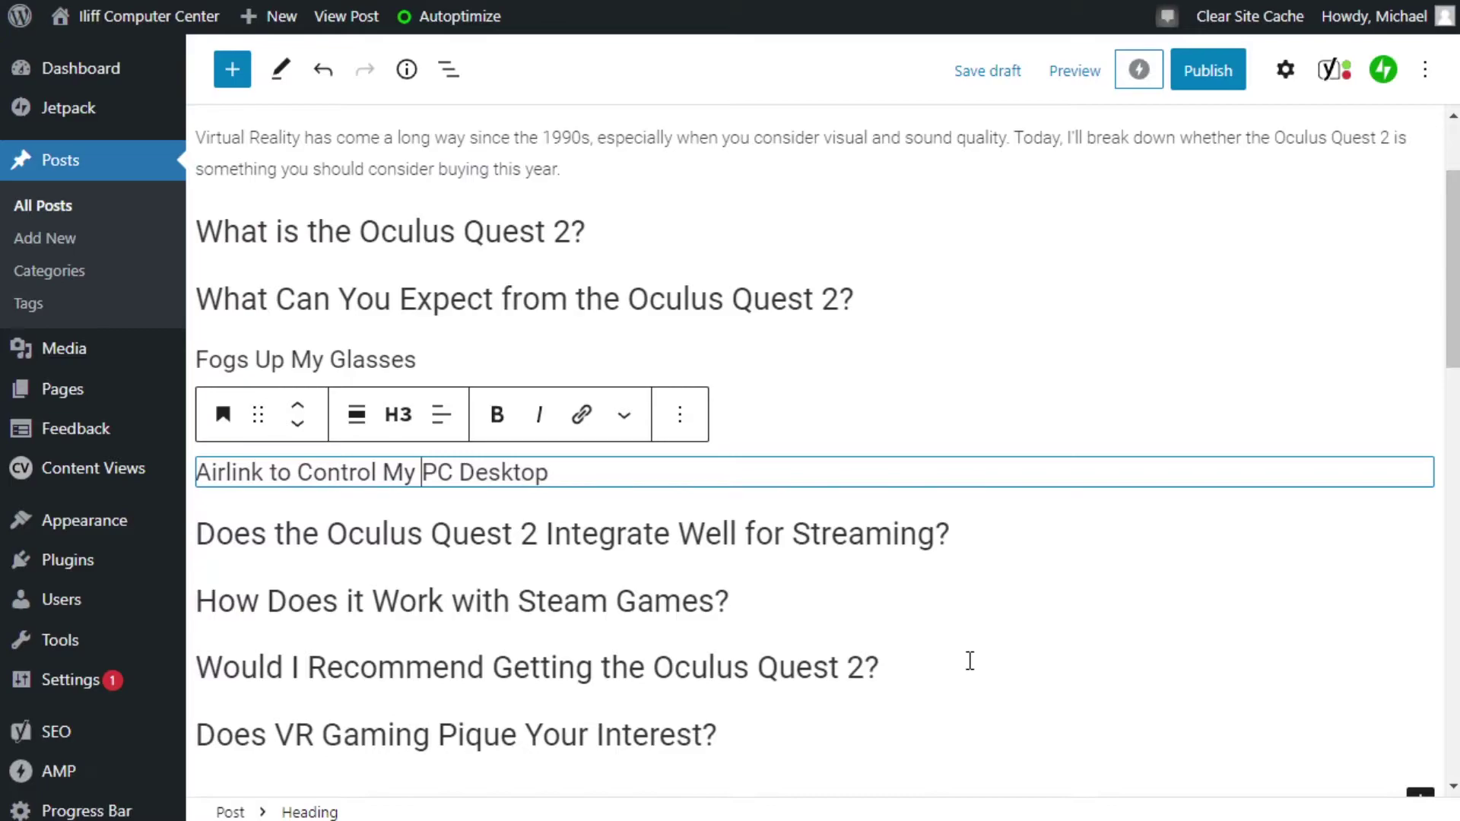
- Inspect the outline headings and select the Fogs Up My Glasses subheading
scroll(969, 661, up, 2)
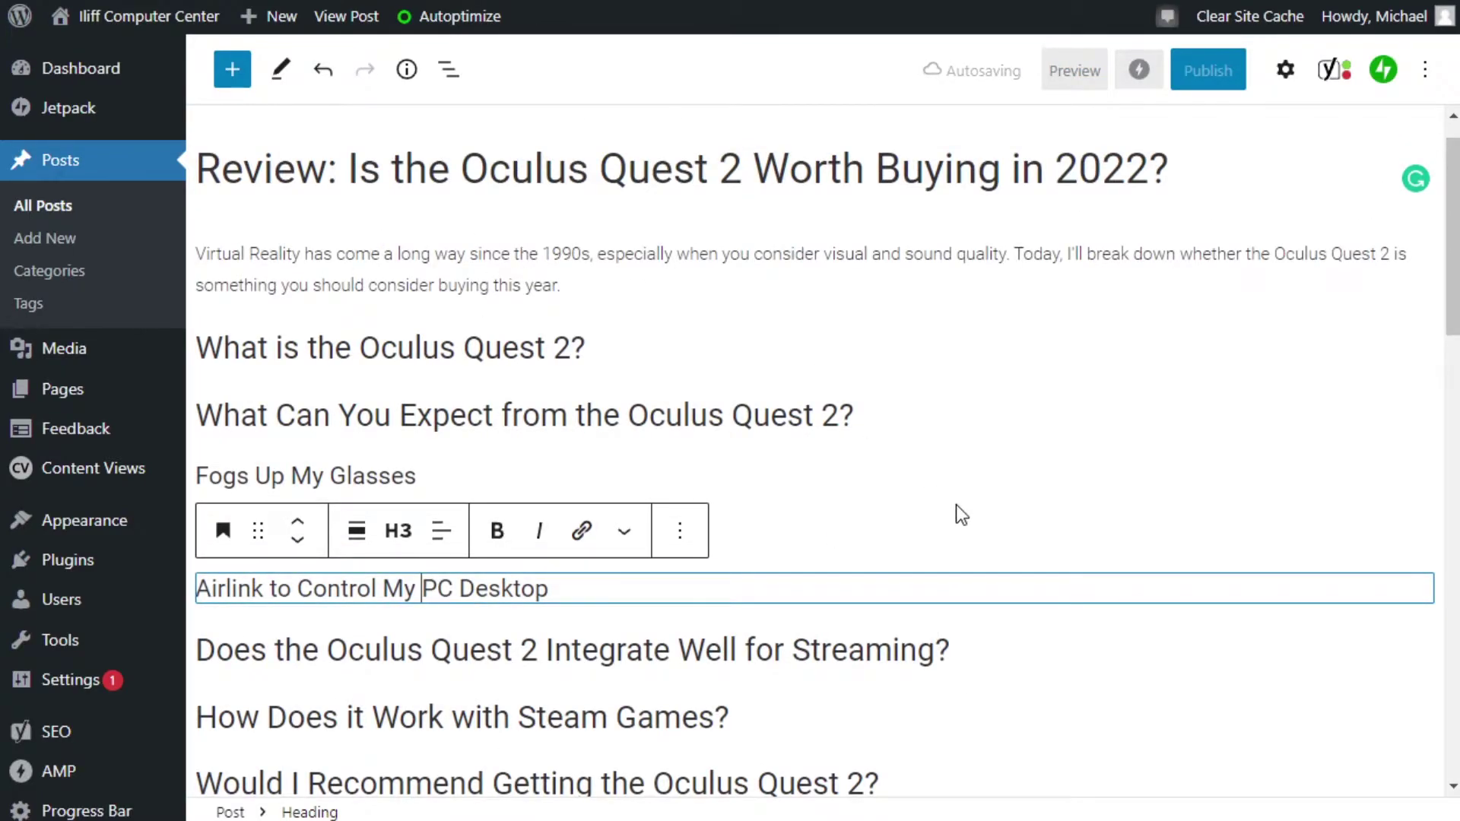
scroll(958, 510, down, 2)
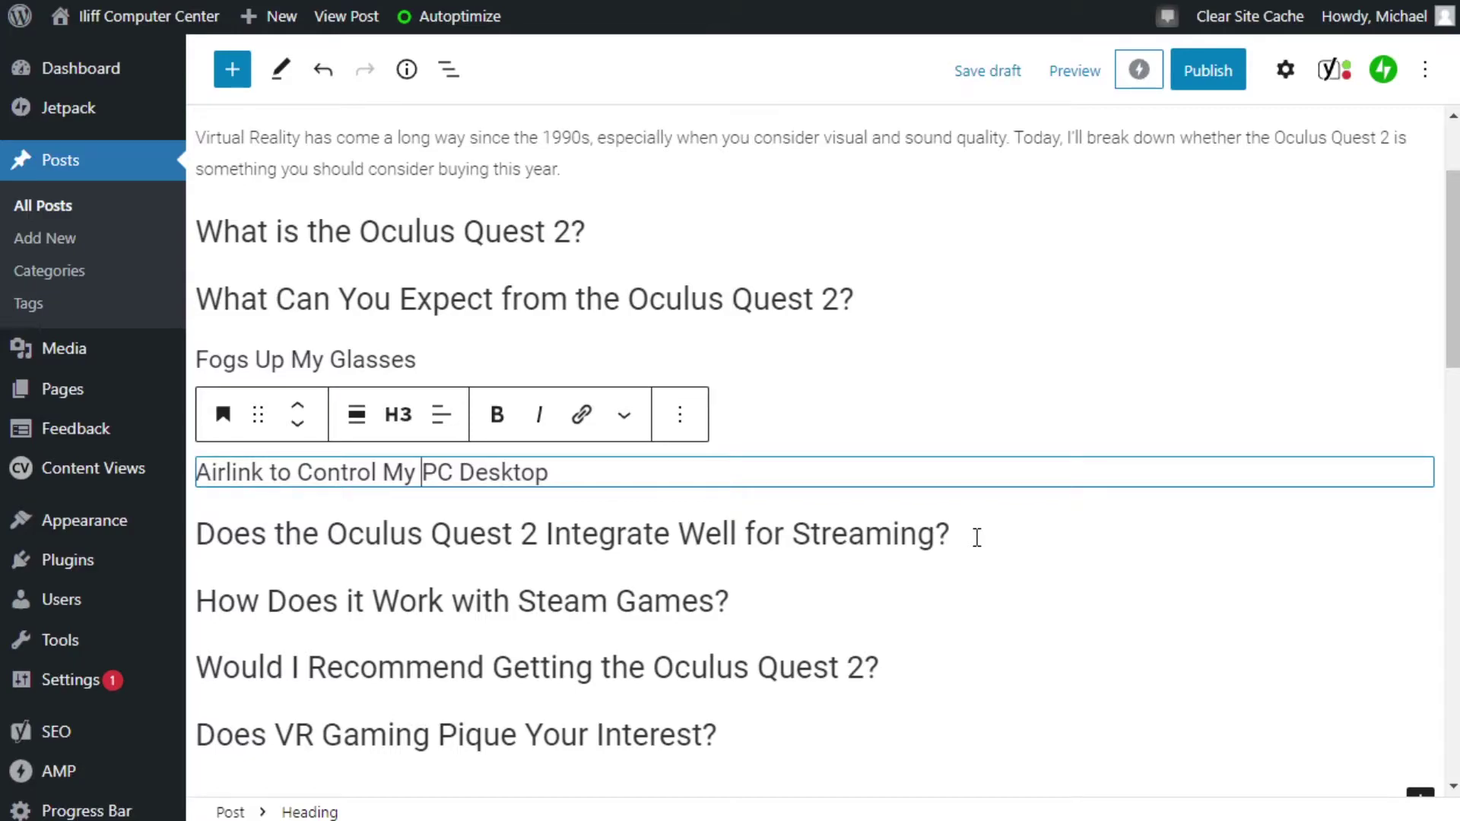
click(570, 232)
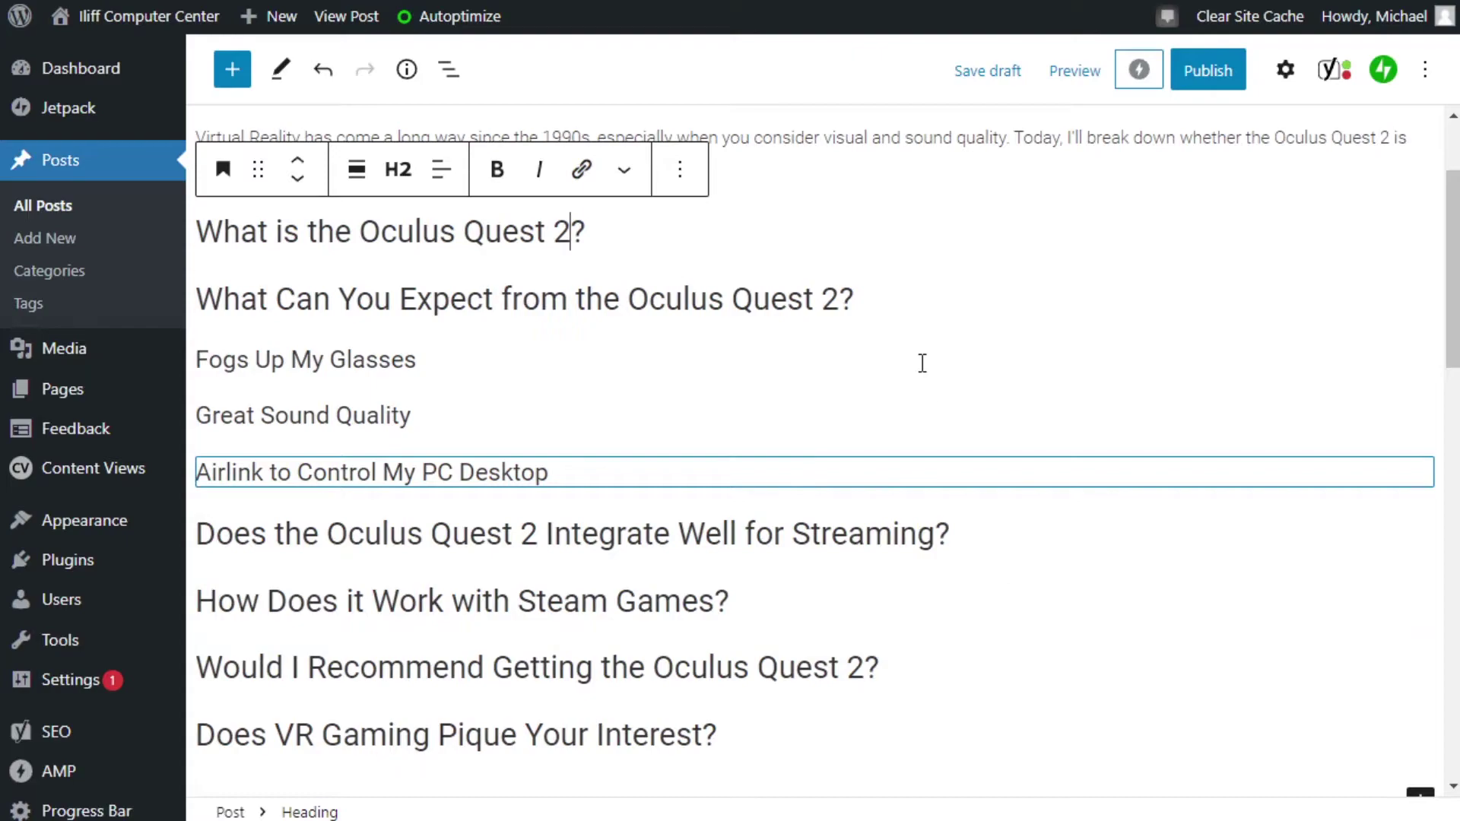
scroll(928, 339, up, 2)
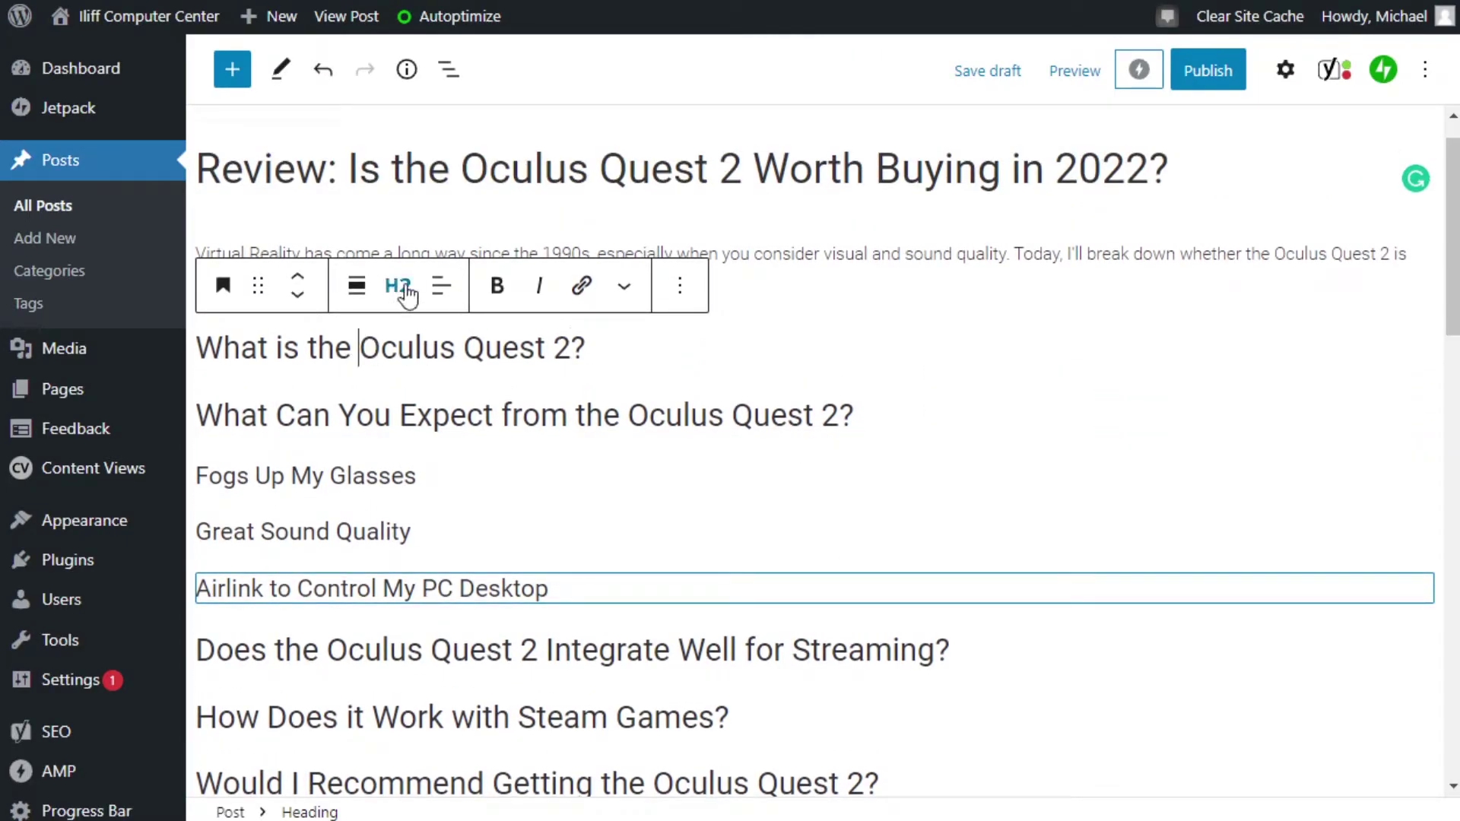
click(367, 470)
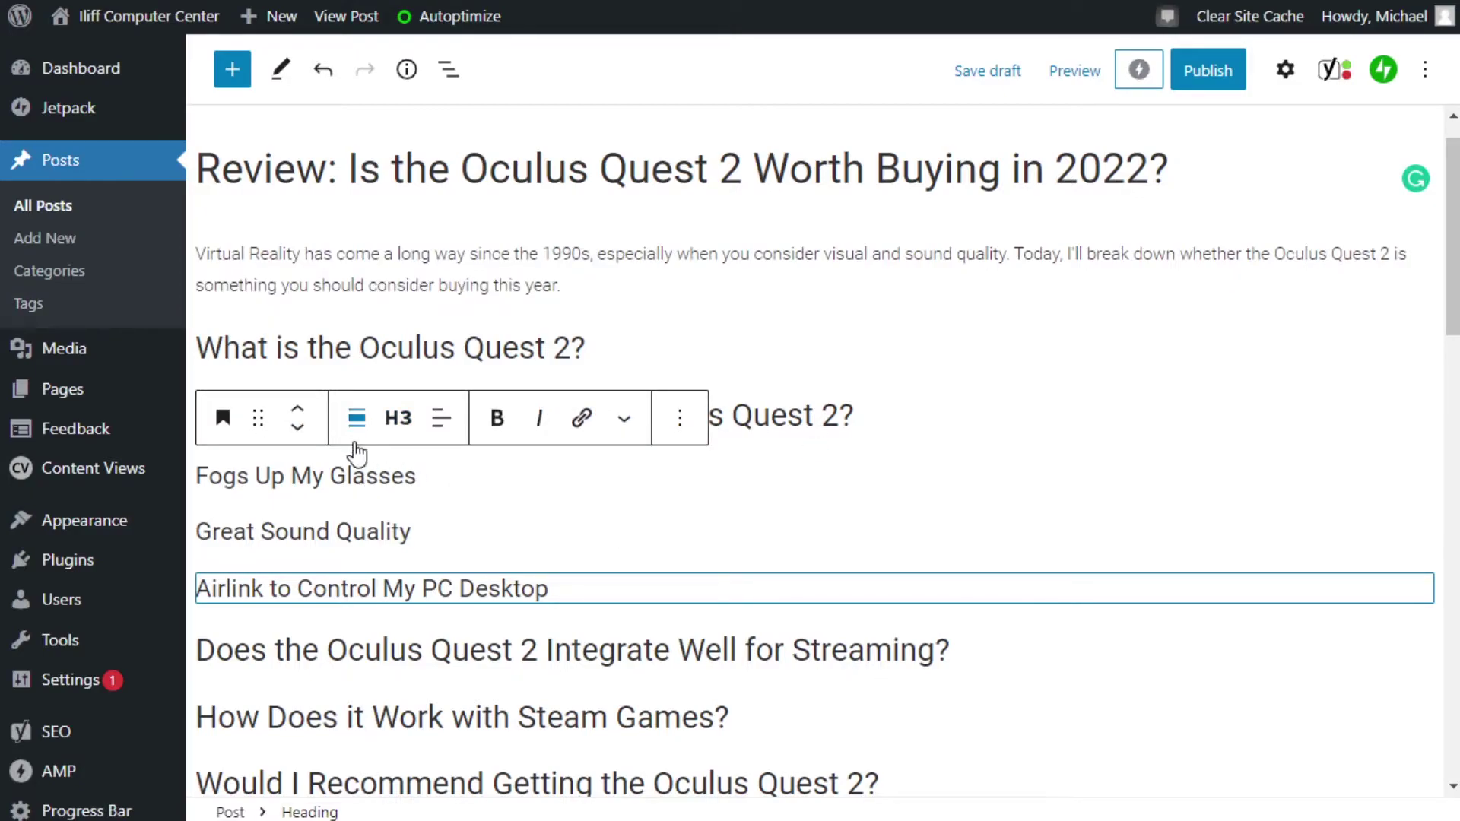
scroll(415, 657, down, 2)
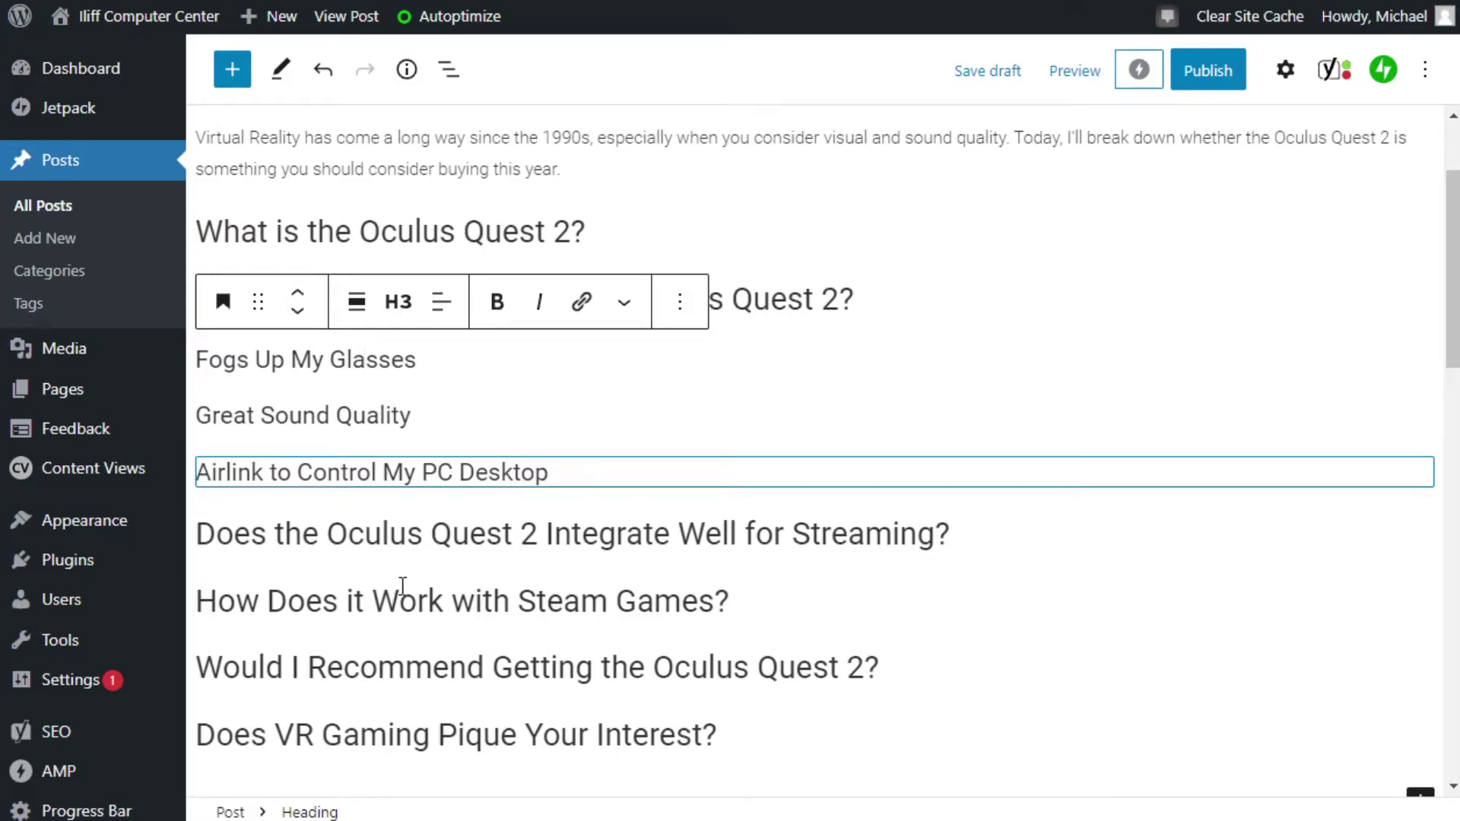
scroll(402, 587, up, 2)
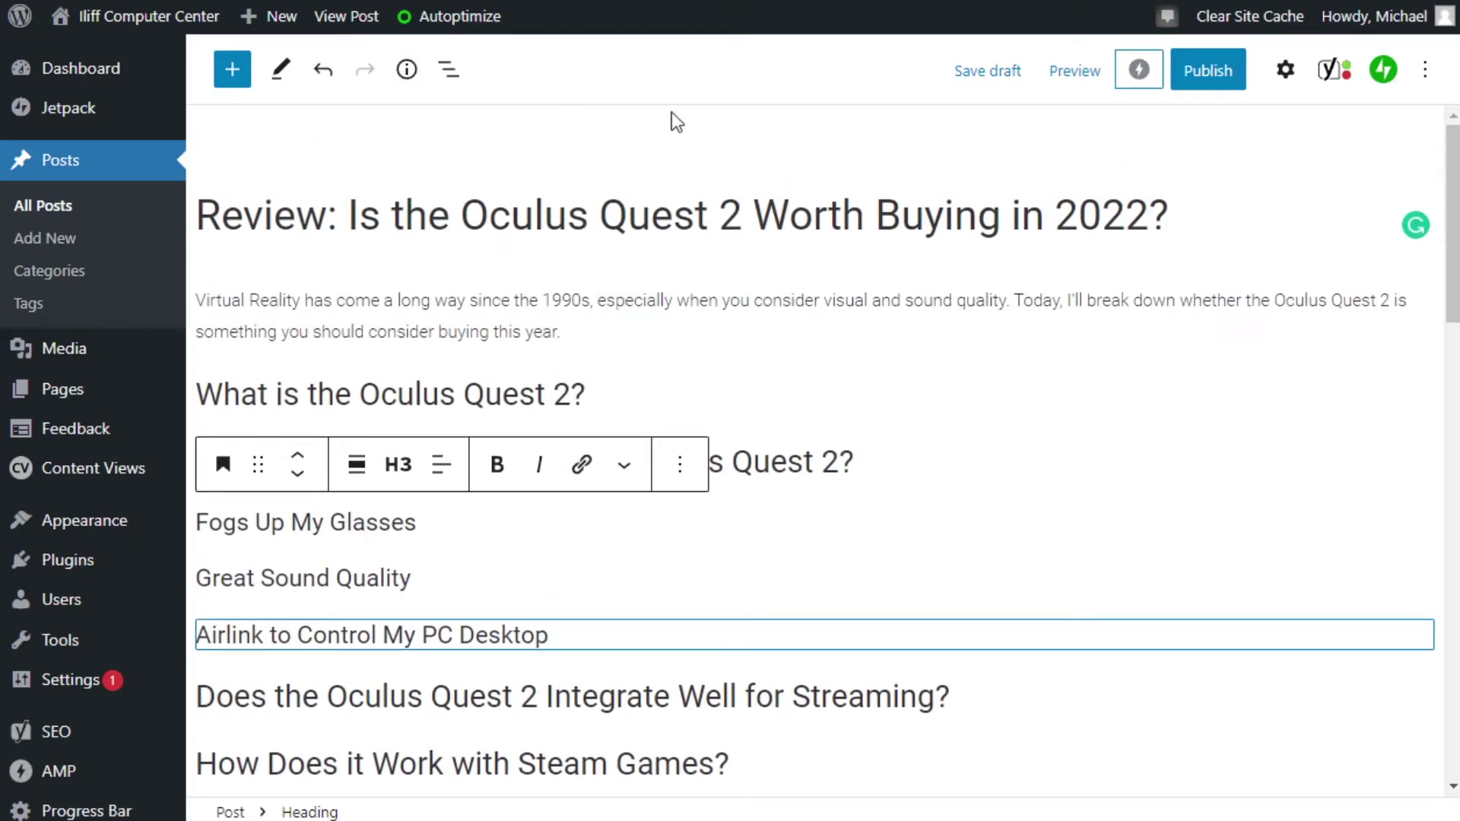
- Save the post as a draft and preview it in a new tab
click(994, 76)
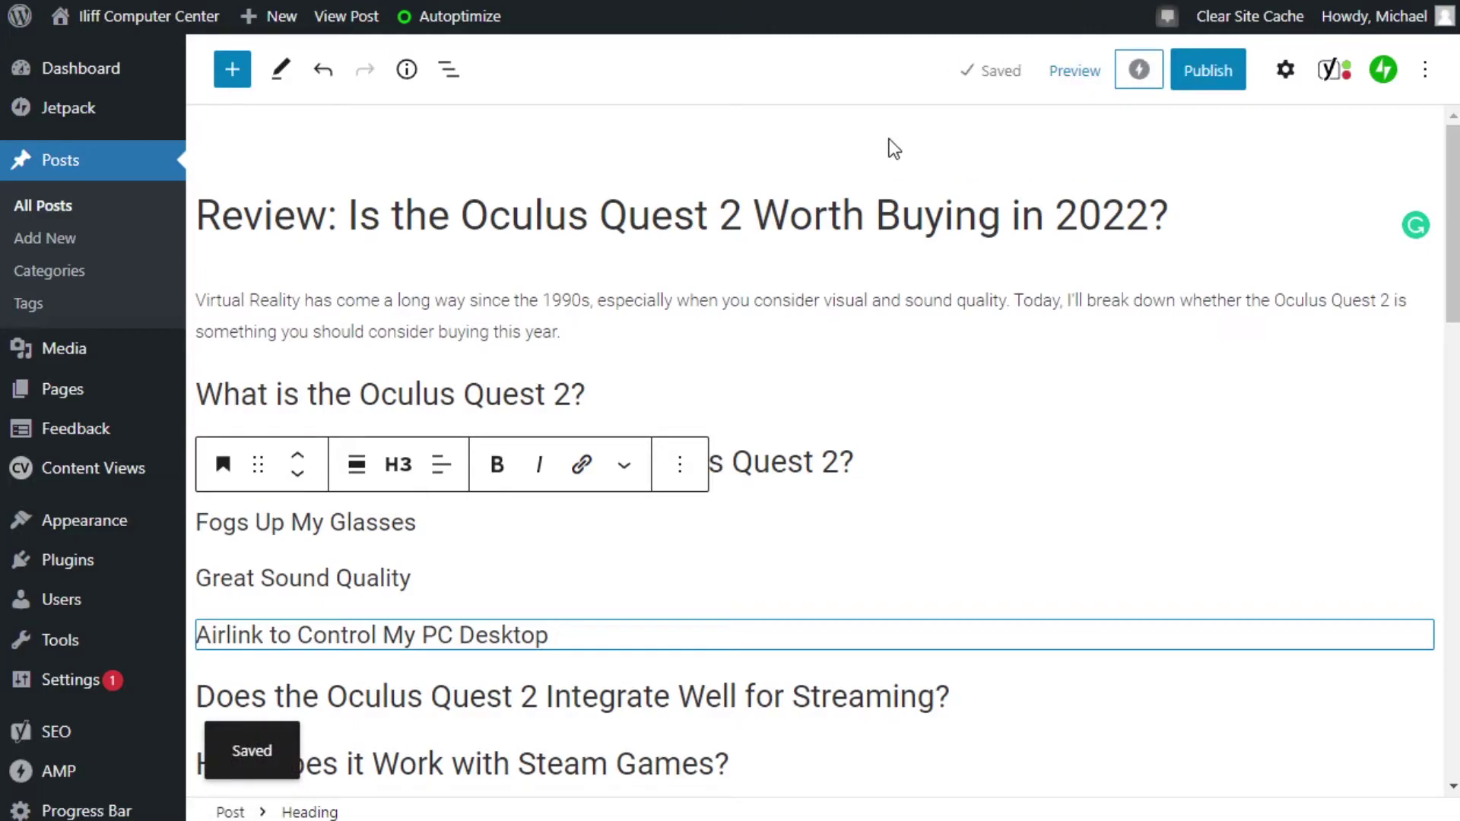
click(1076, 76)
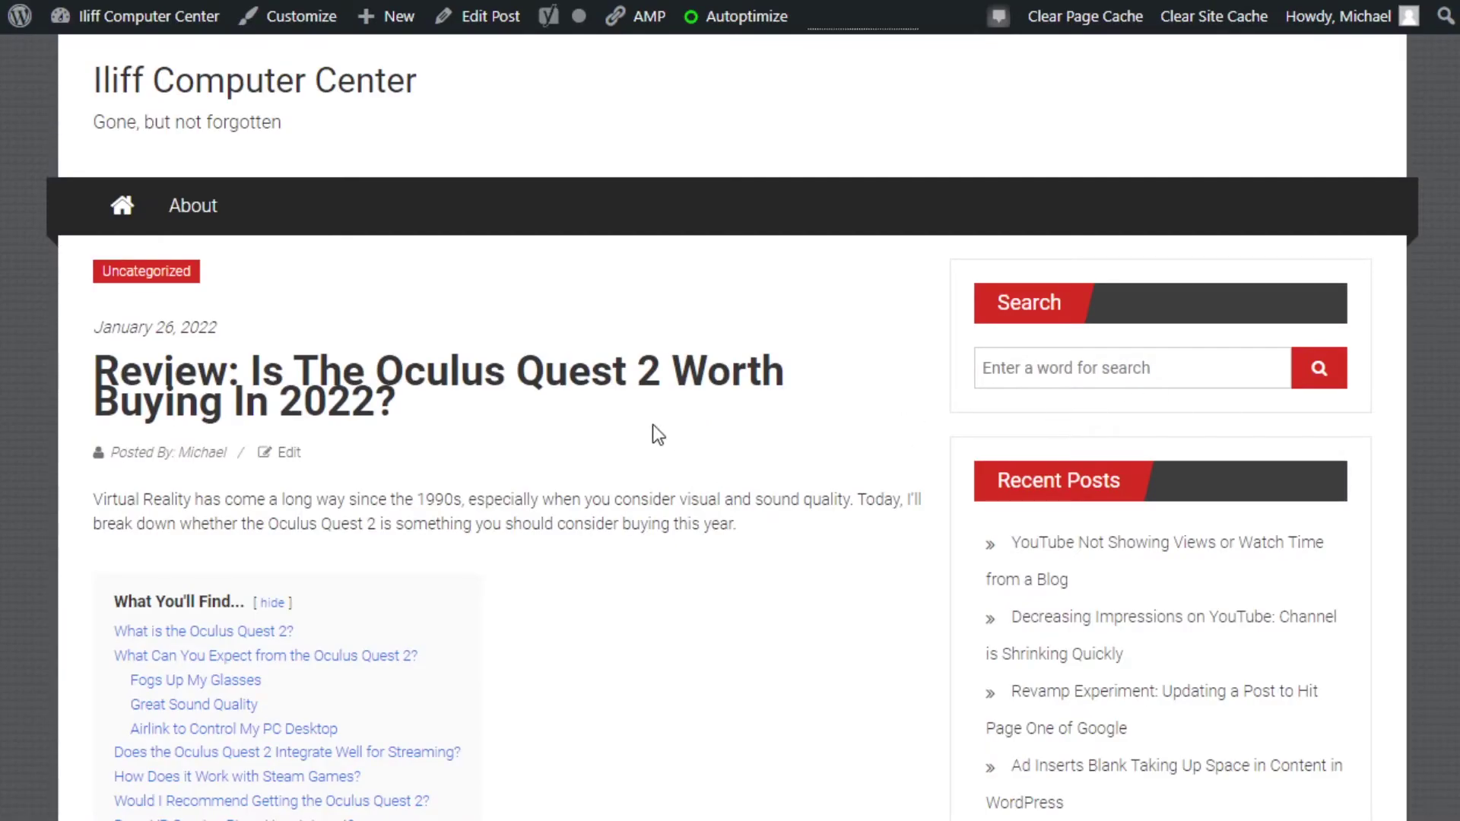
- Follow a table of contents link in the preview, then scroll back to the top
scroll(665, 424, down, 5)
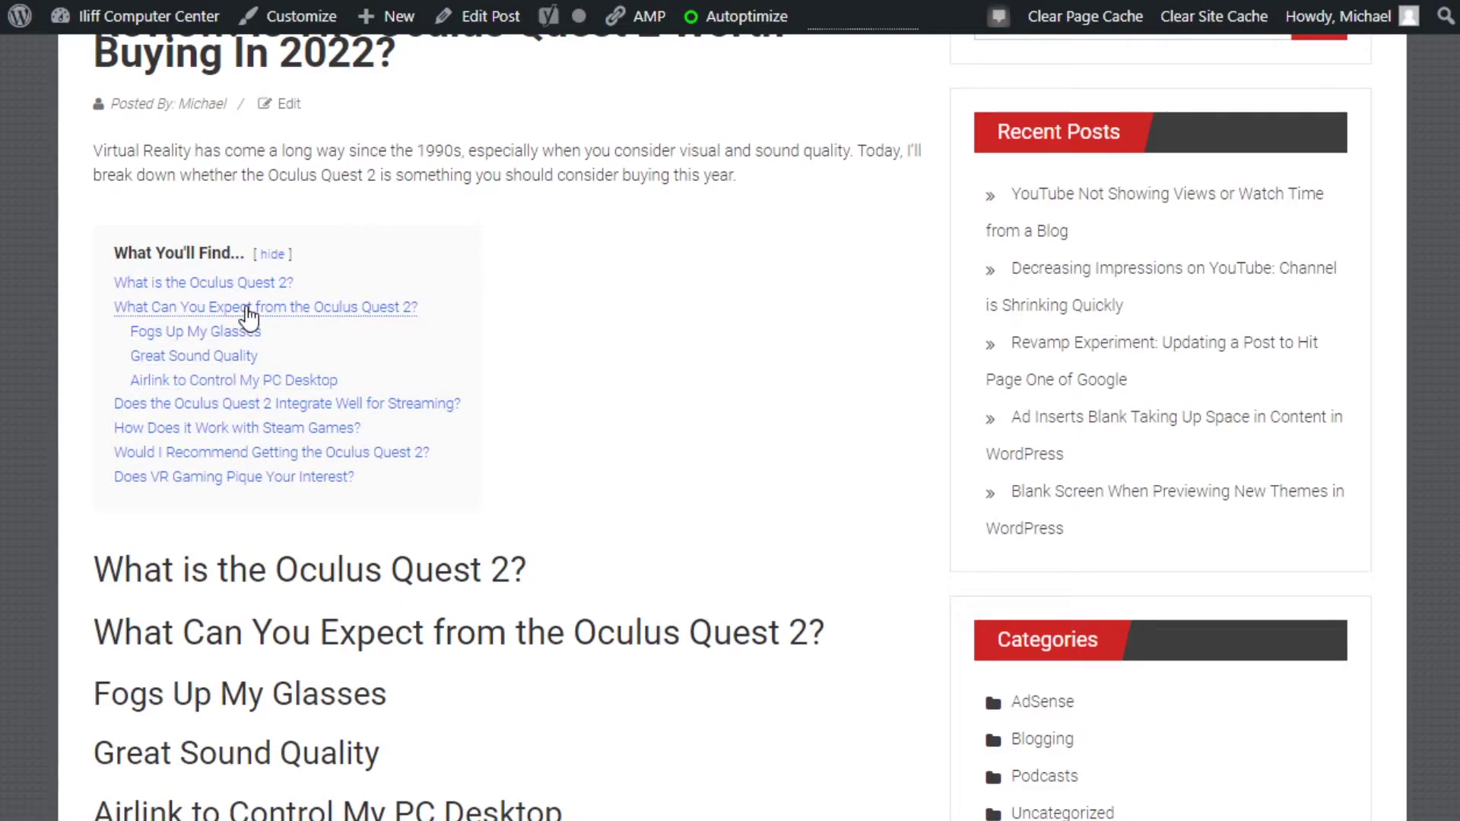
click(229, 454)
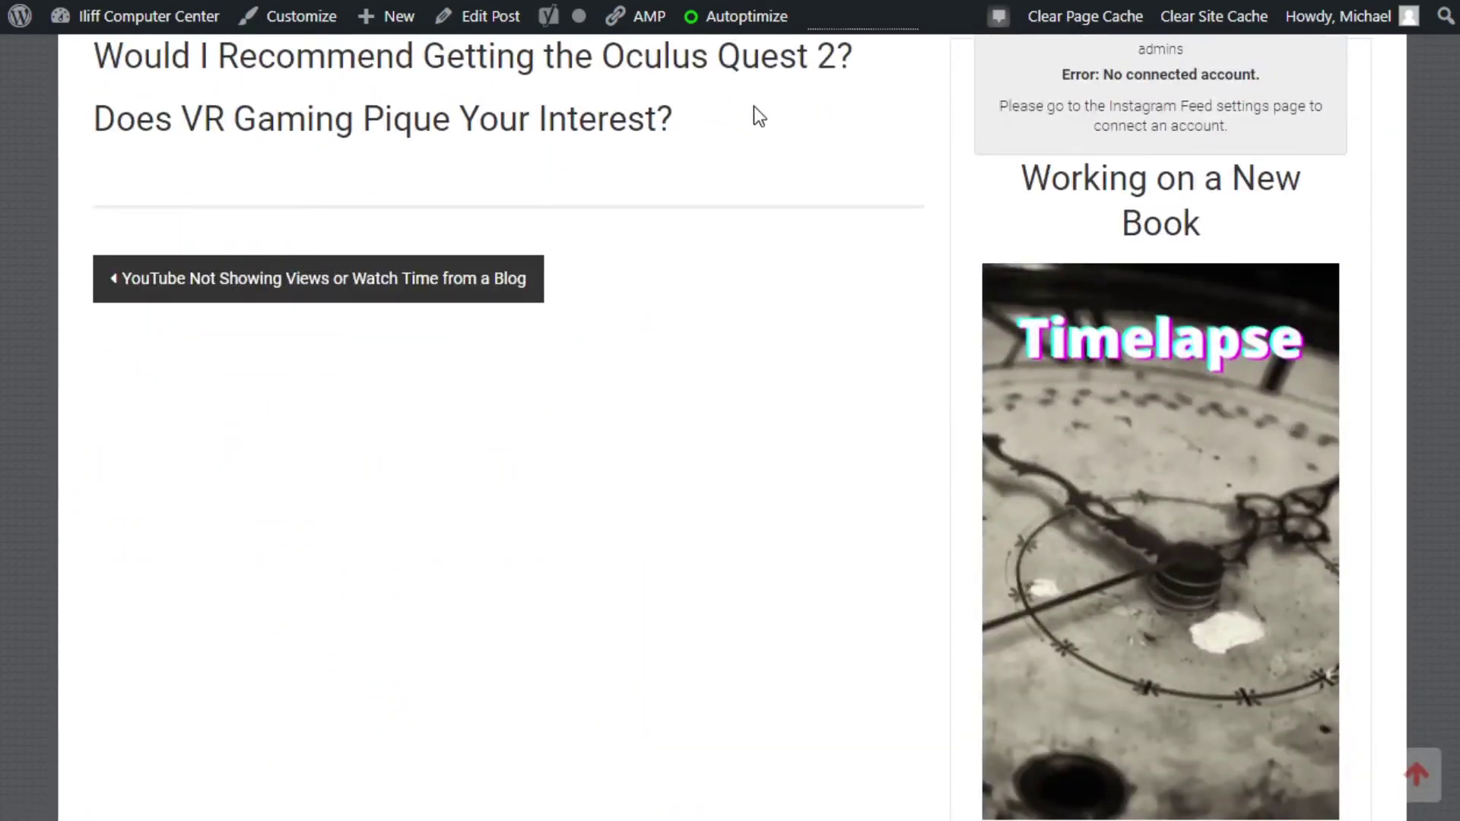
scroll(746, 522, up, 9)
scroll(751, 523, up, 7)
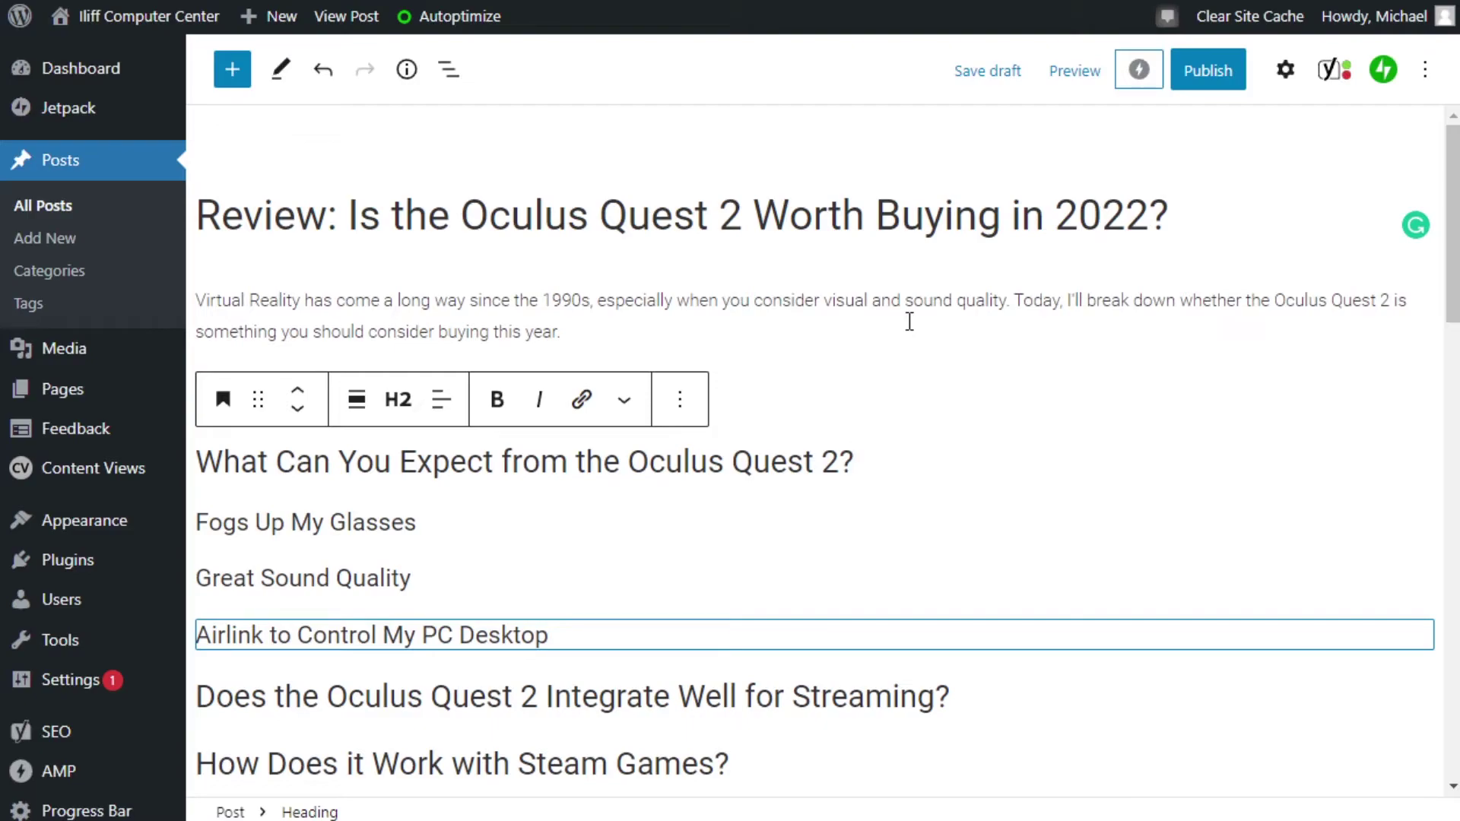
click(295, 460)
click(299, 414)
click(301, 417)
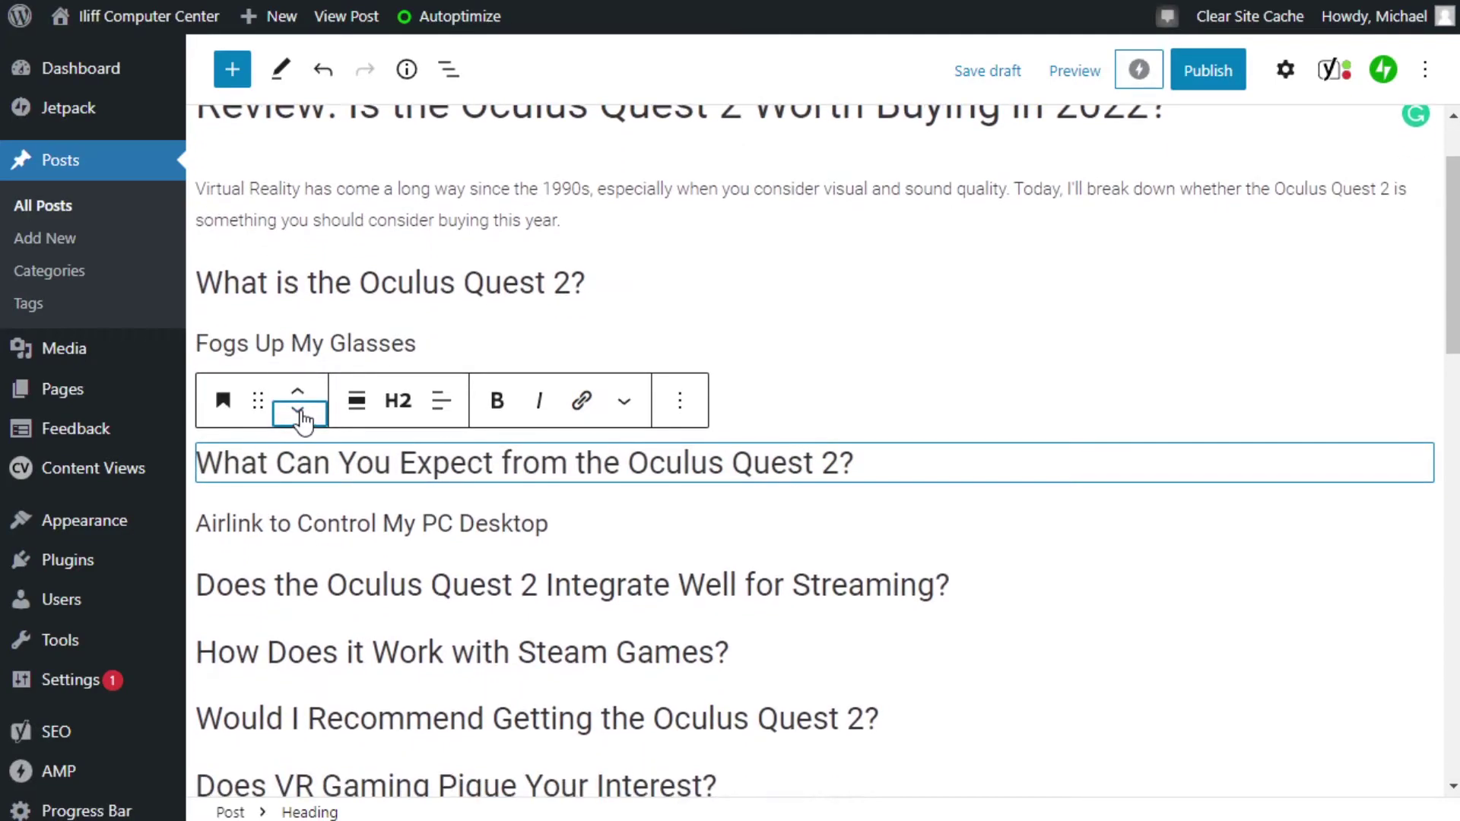
click(301, 414)
click(301, 414)
click(300, 415)
click(301, 416)
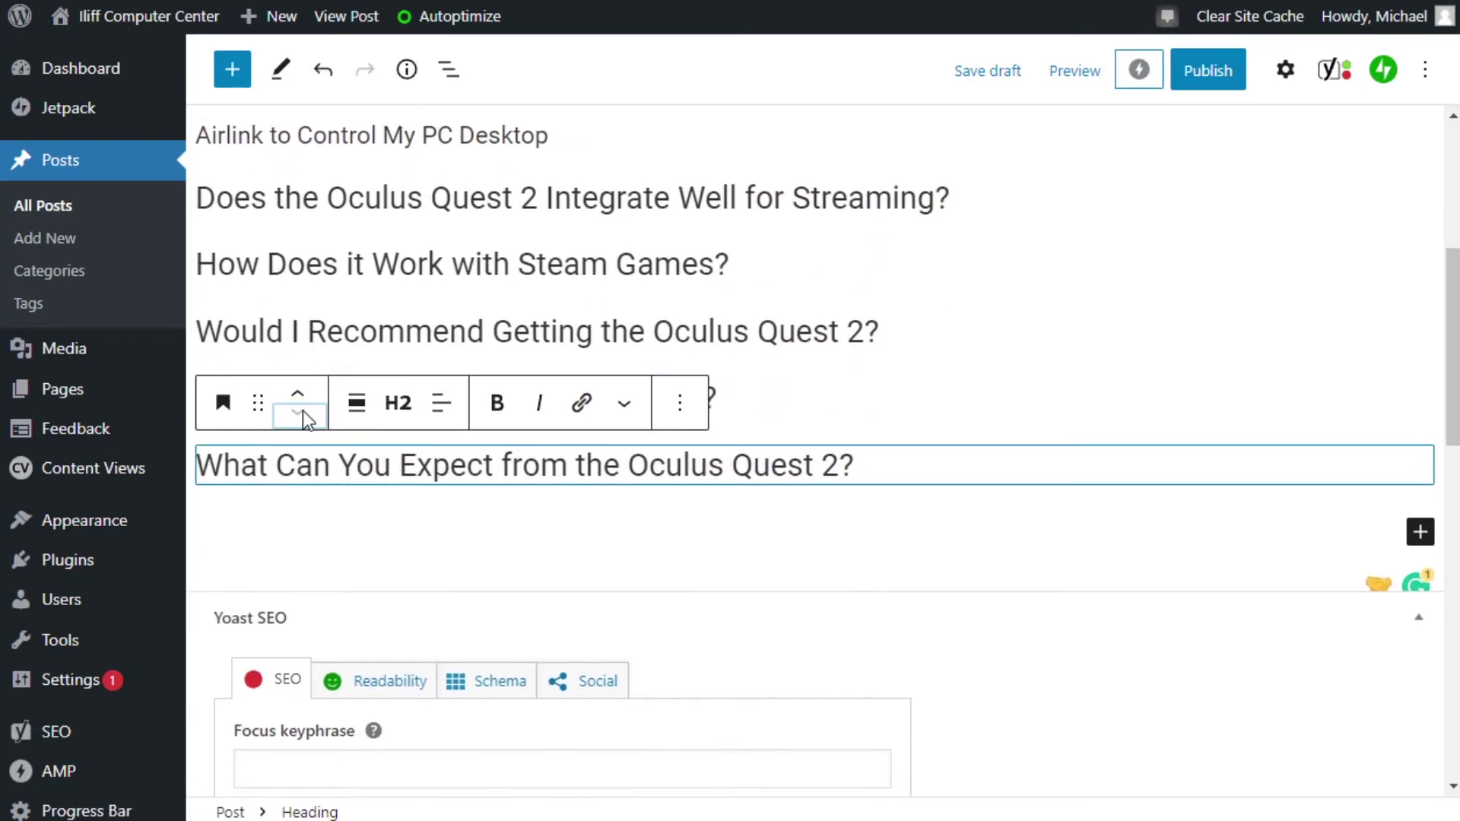
click(301, 395)
click(301, 395)
click(301, 395)
click(301, 395)
click(303, 395)
click(303, 396)
click(303, 396)
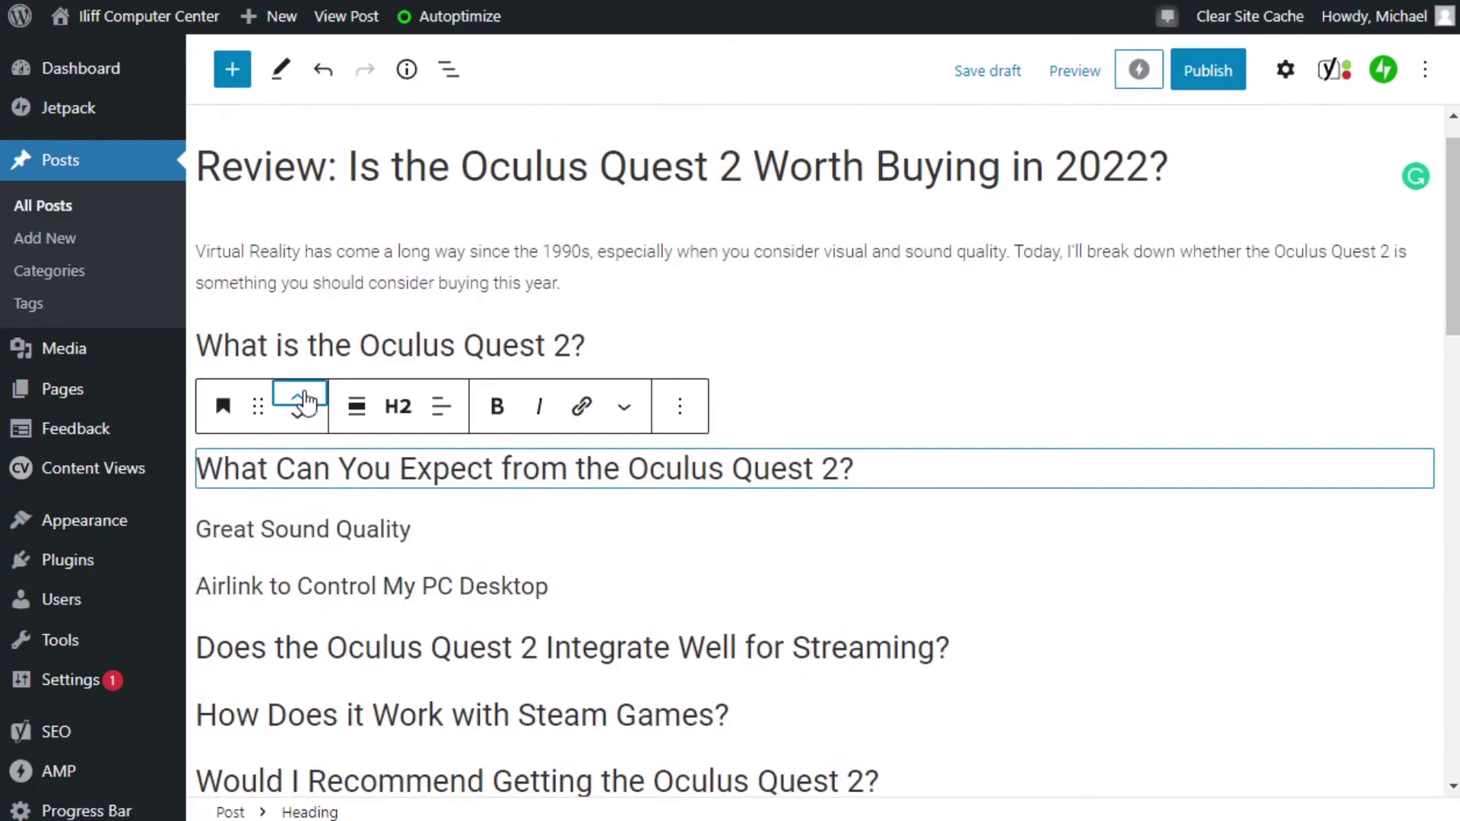
click(303, 395)
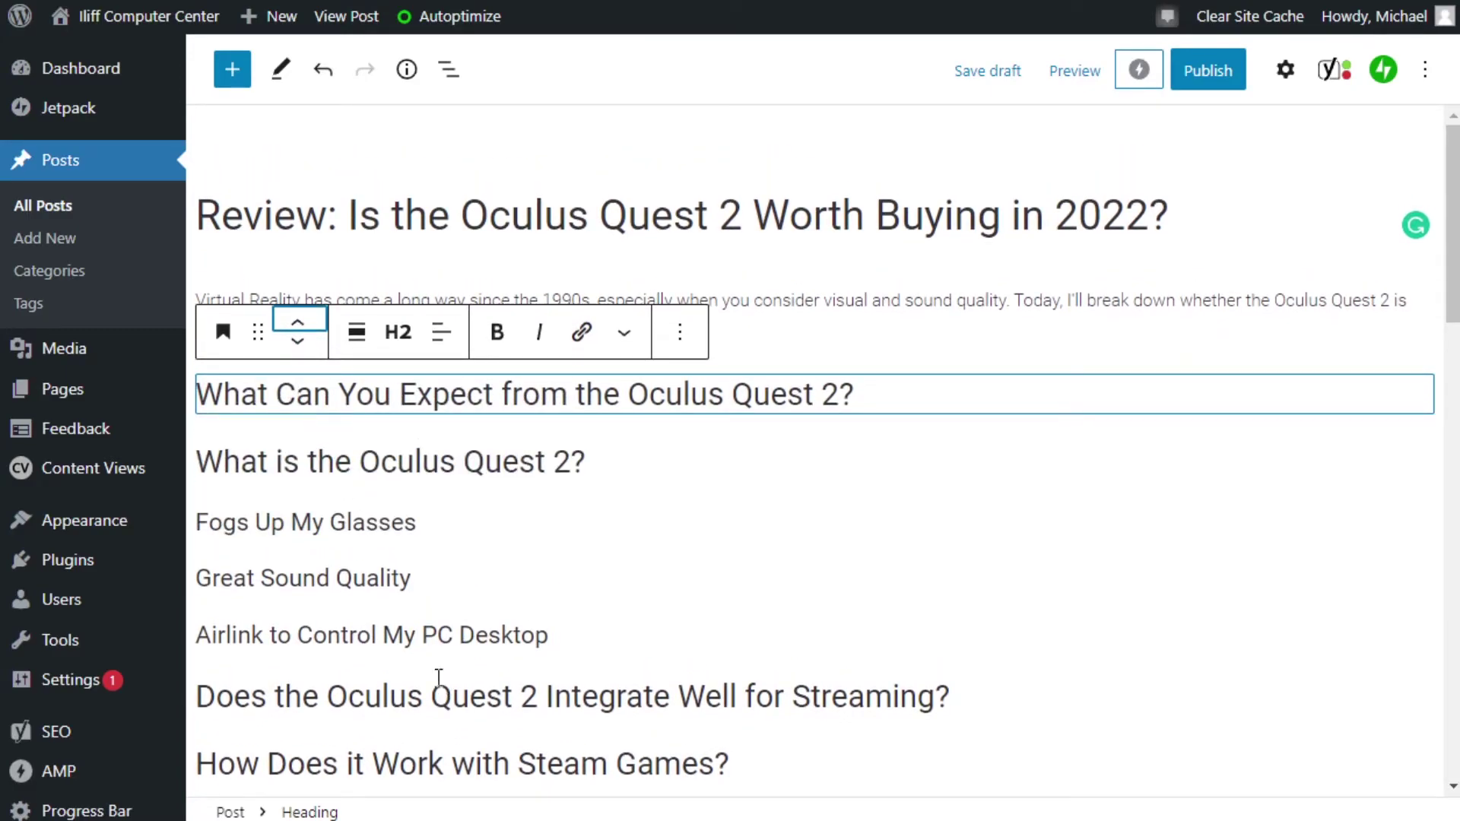
click(394, 460)
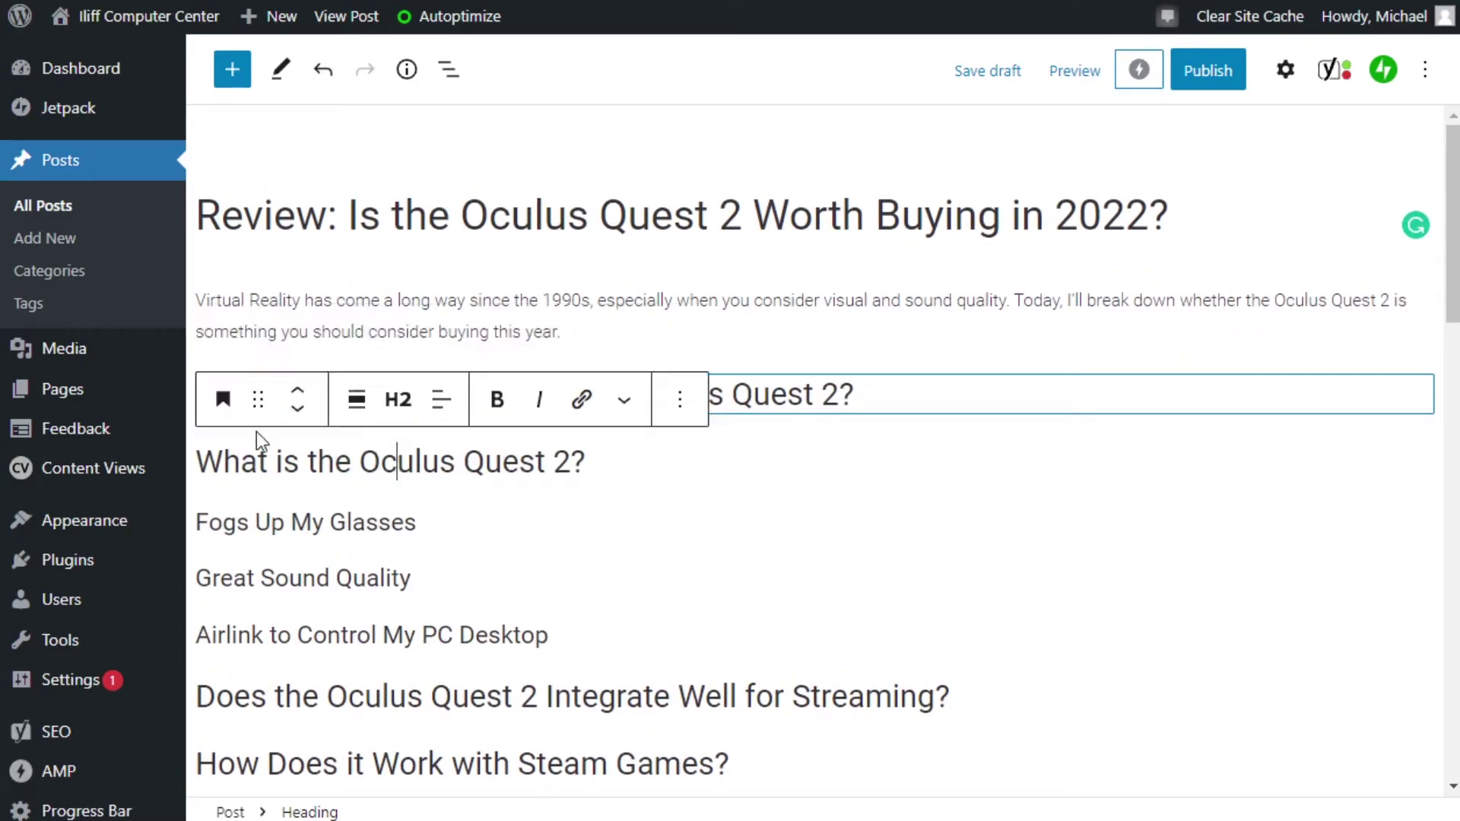
drag(257, 392, 389, 440)
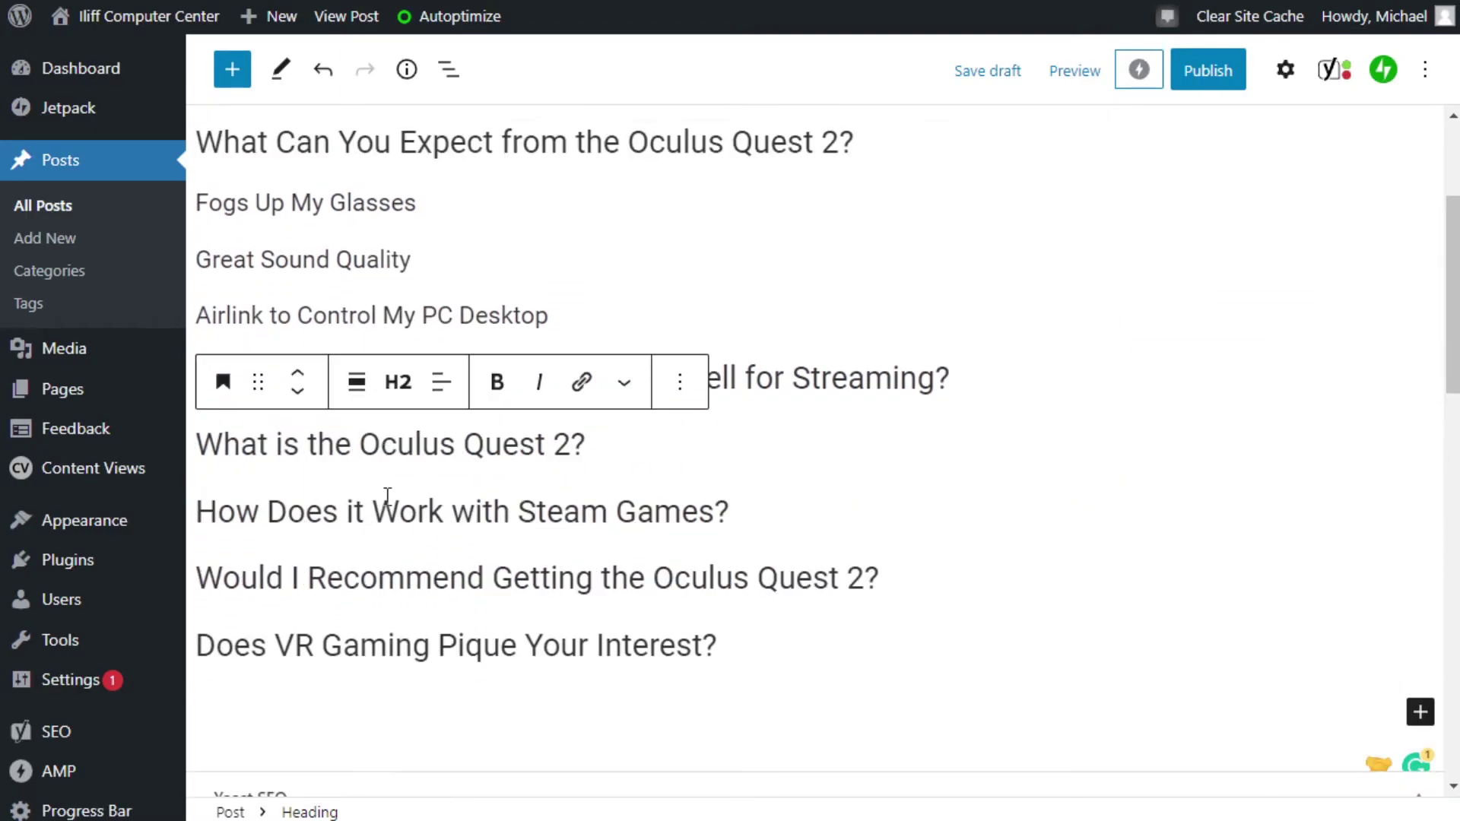
drag(257, 380, 347, 350)
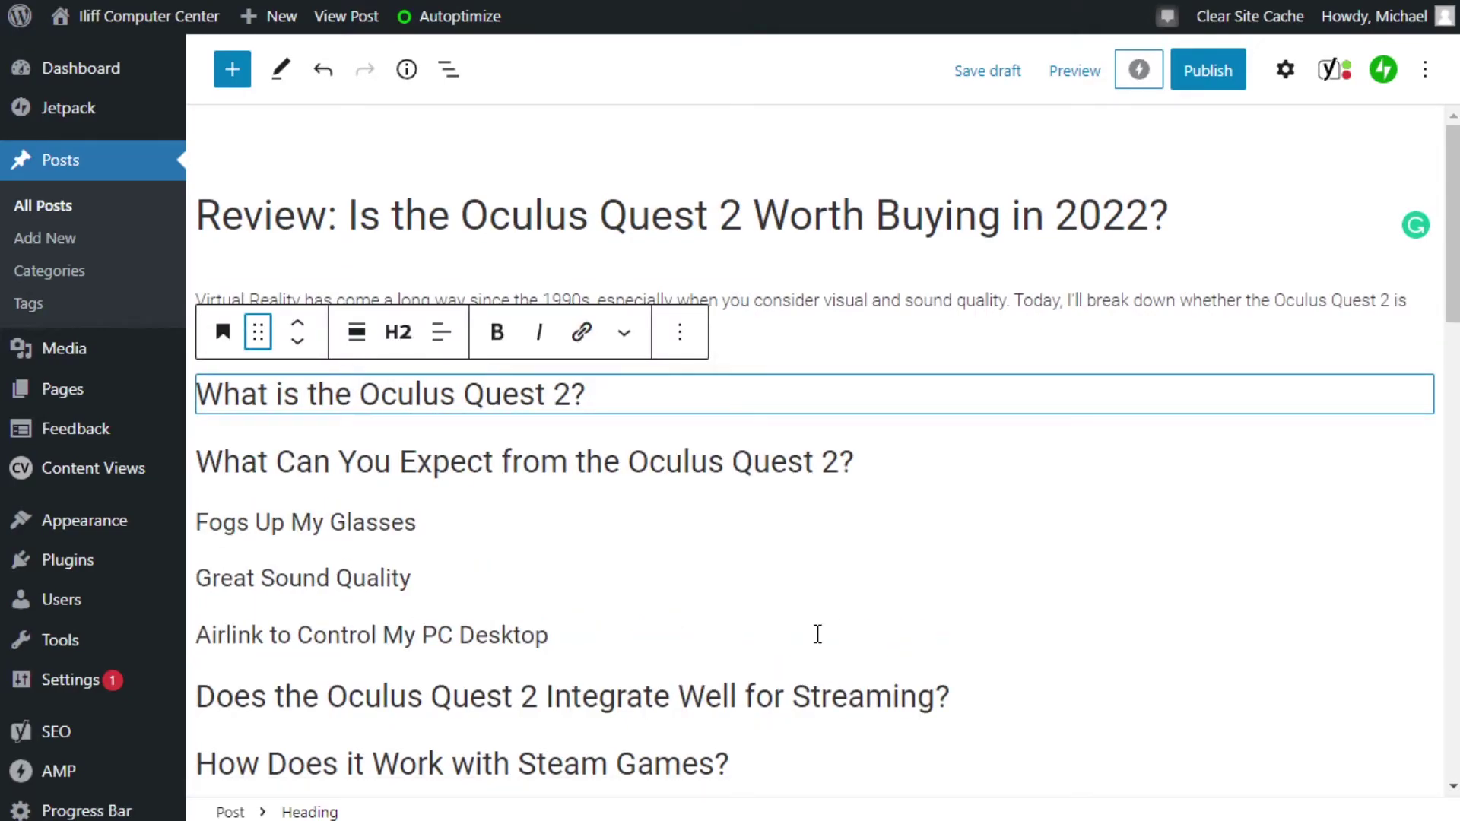
click(914, 458)
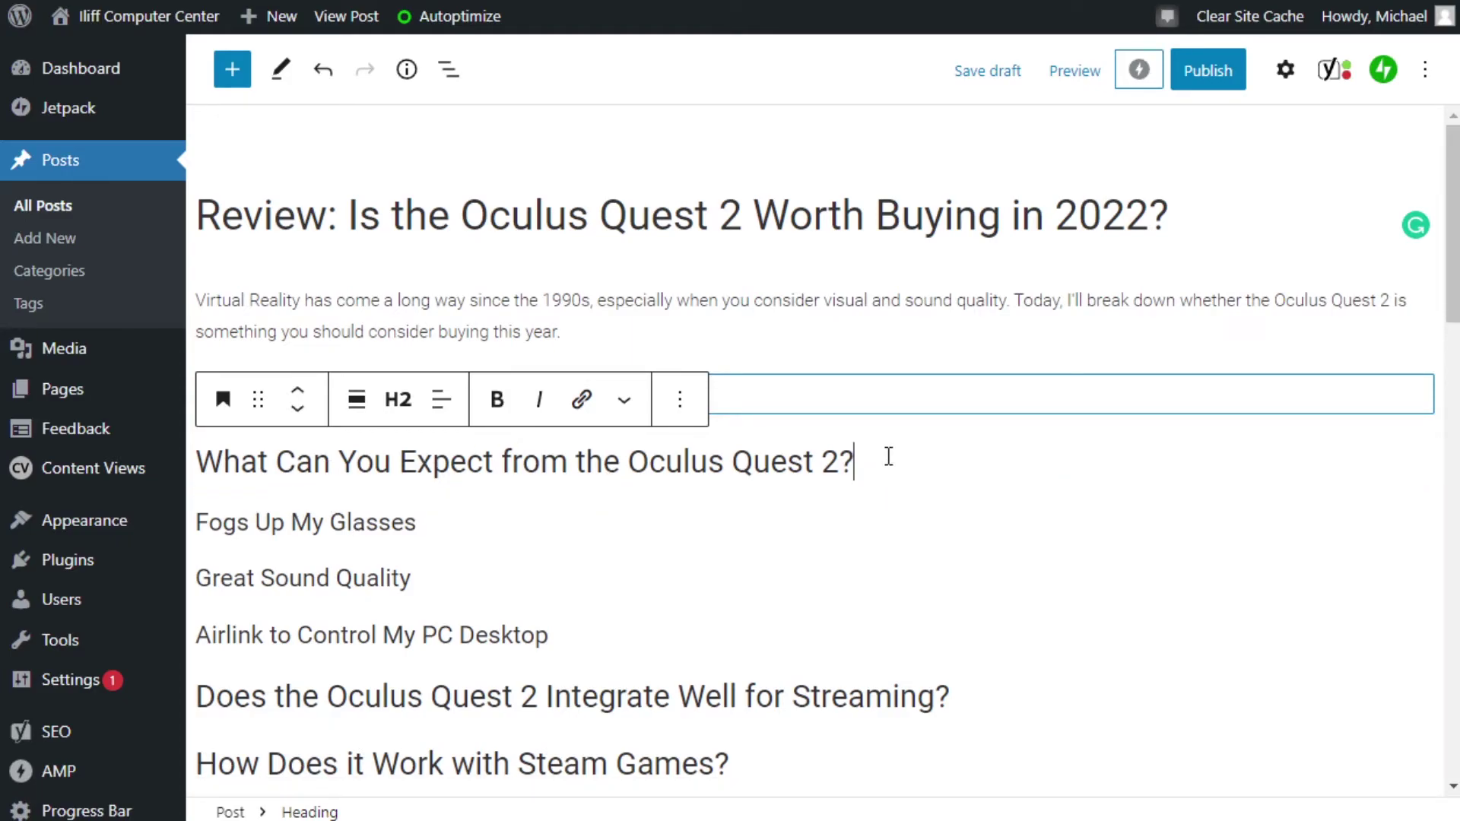
- Start a Hello. paragraph under the expectations heading and insert an empty paragraph above it
key(Return)
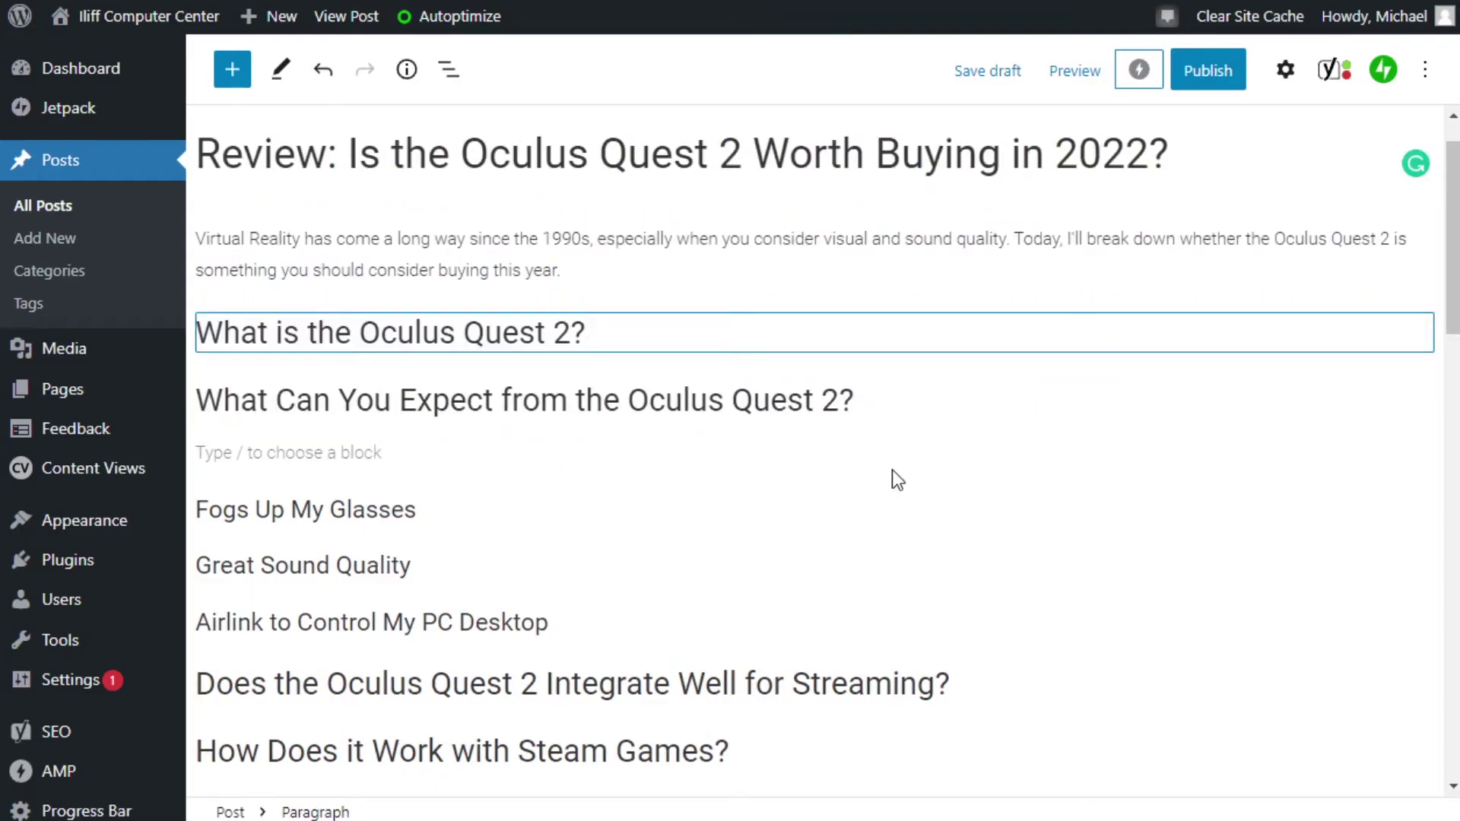
text(Hello.)
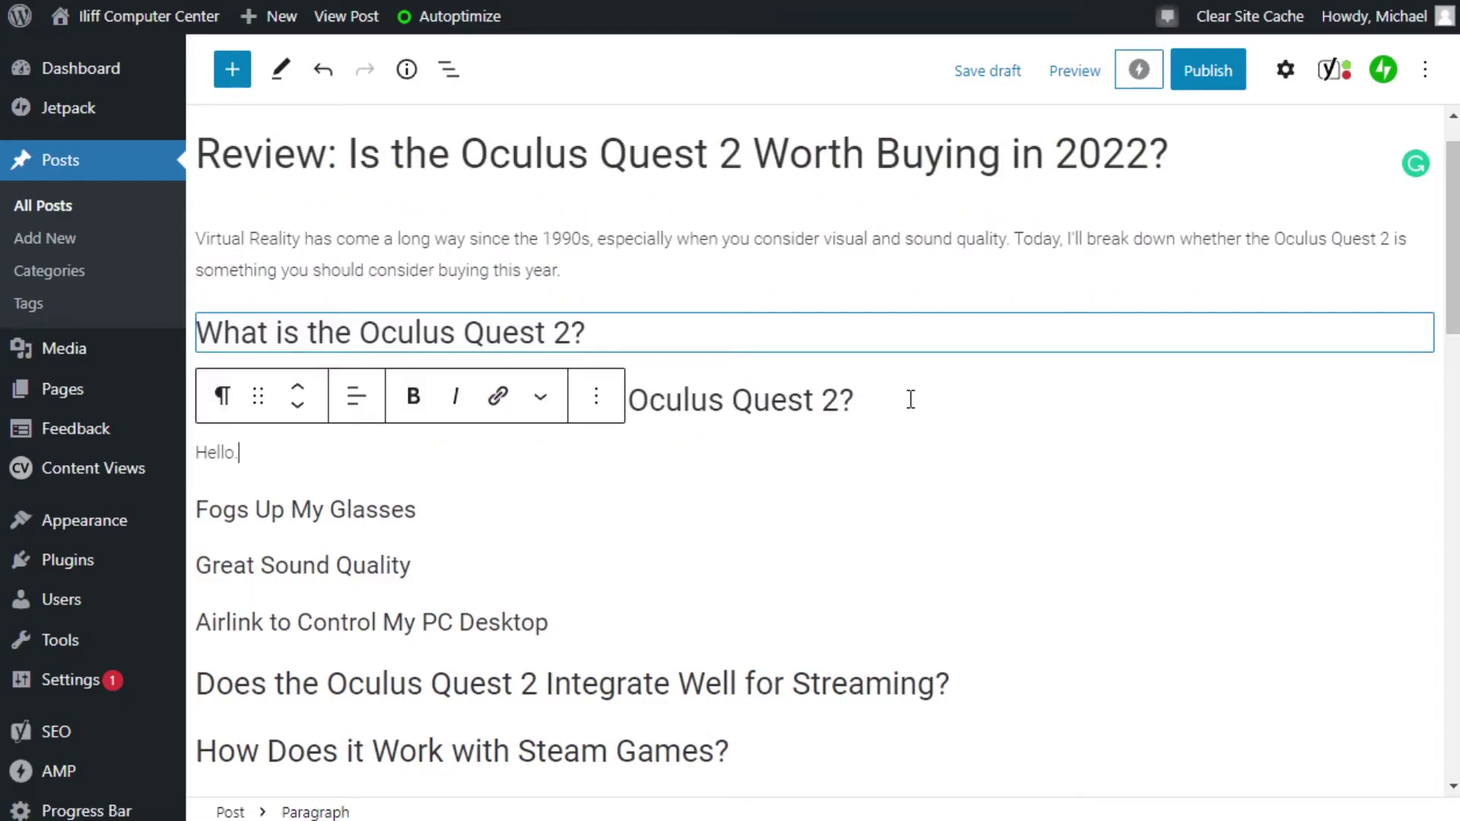
click(911, 400)
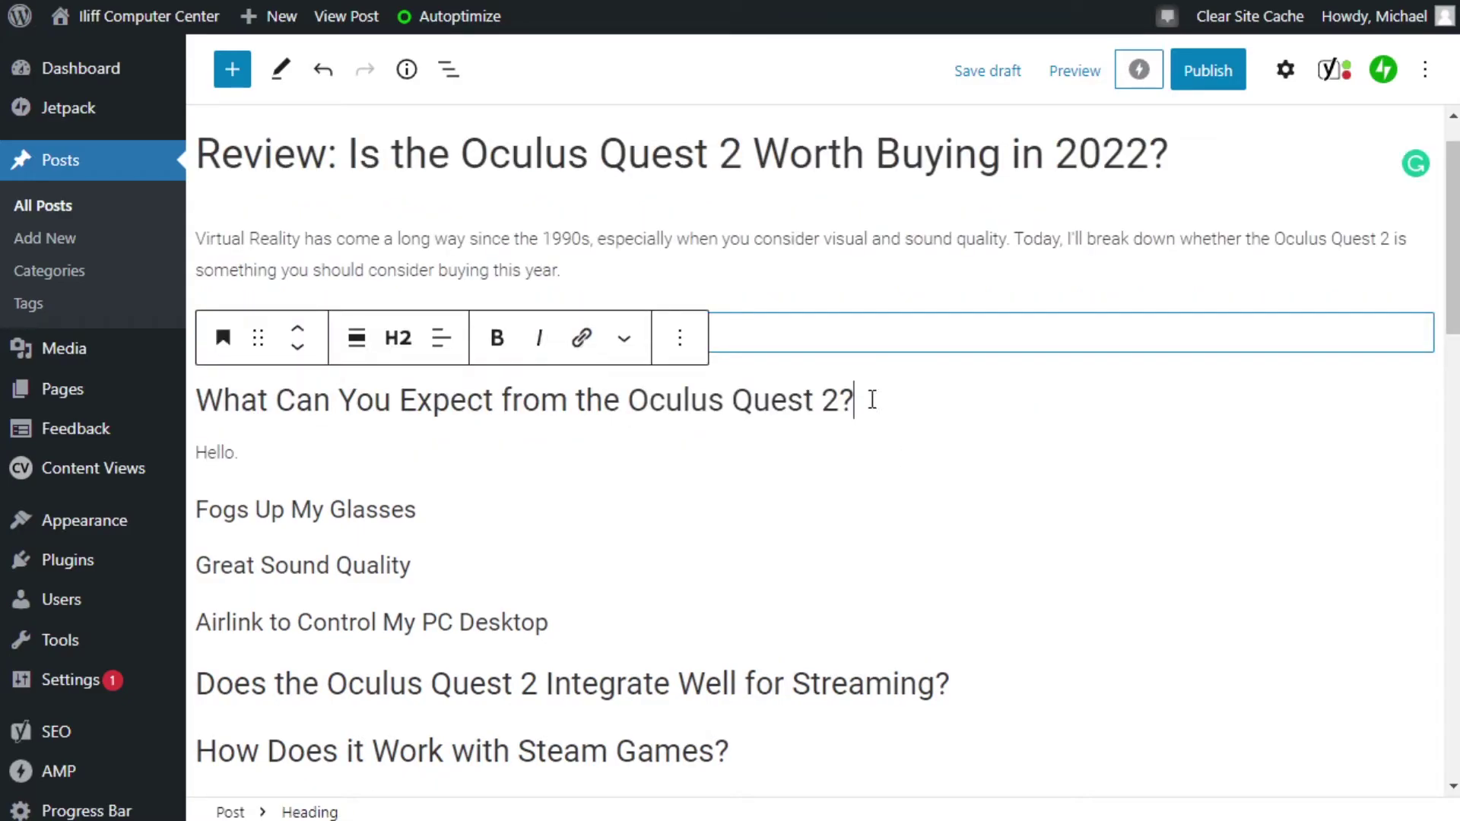
mouse_move(813, 441)
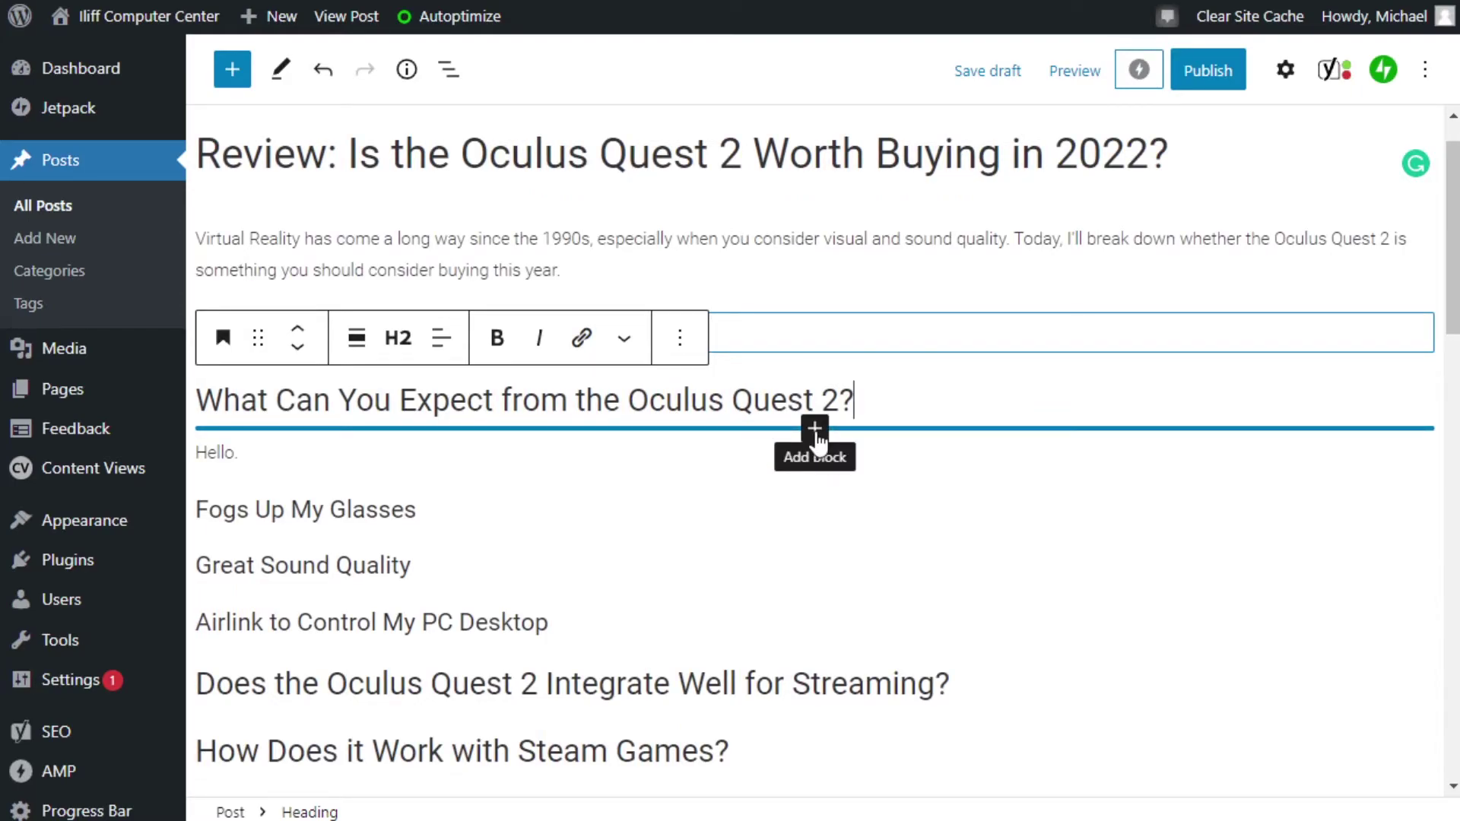
click(815, 429)
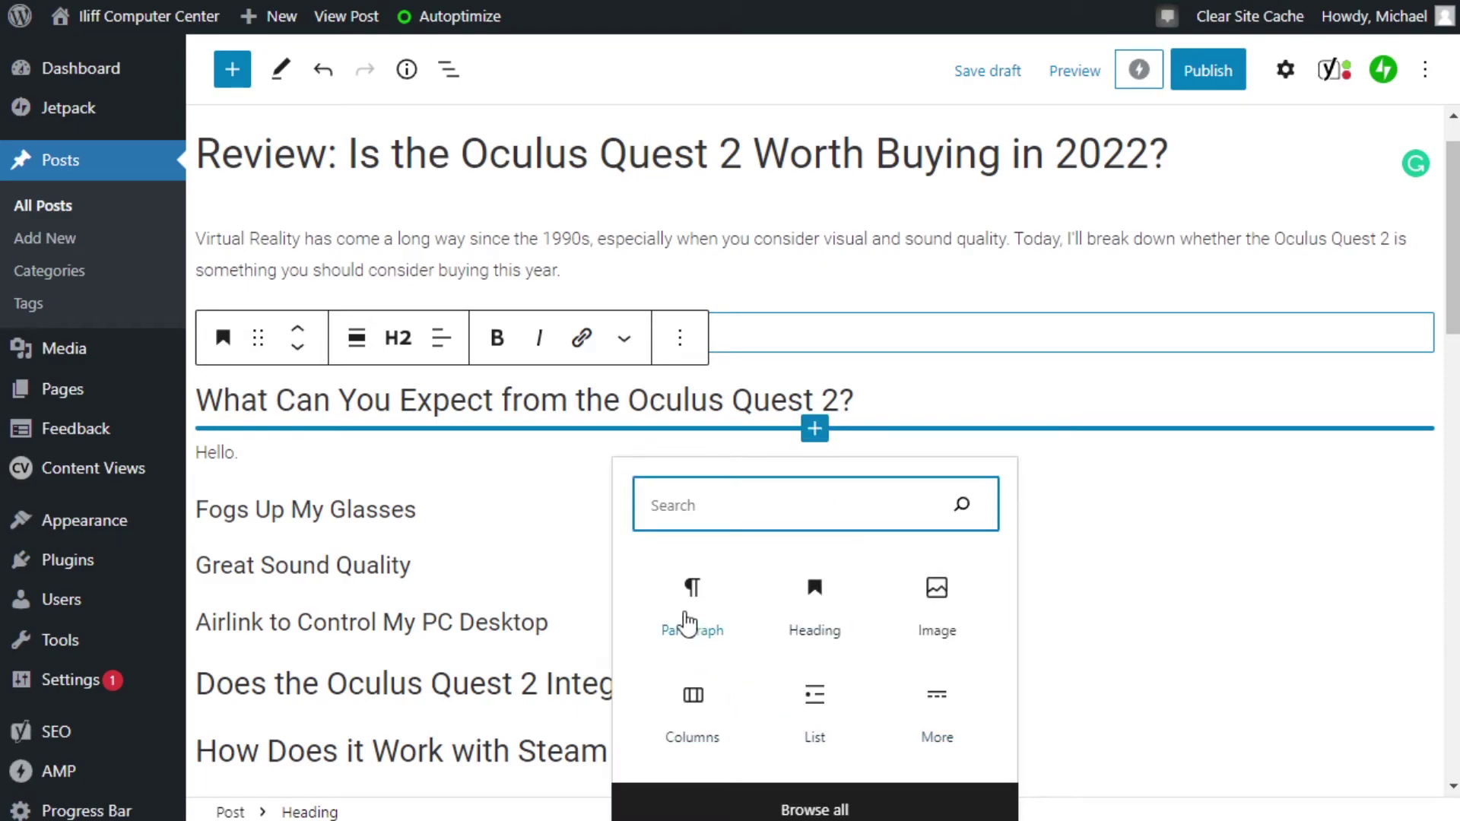
click(690, 601)
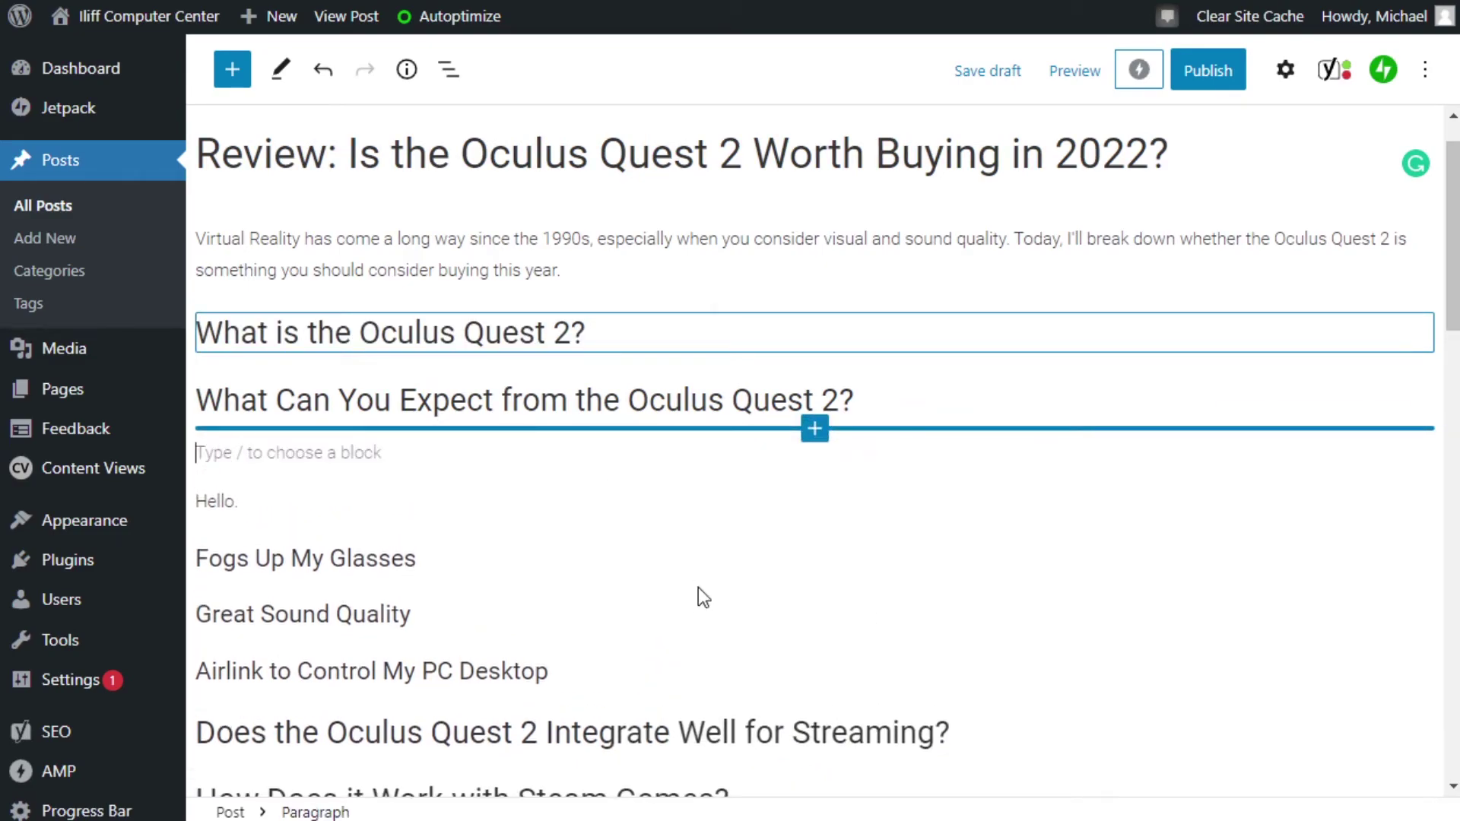
- Type Yo into the empty paragraph and bring up the Hello. paragraph's options
text(Yo)
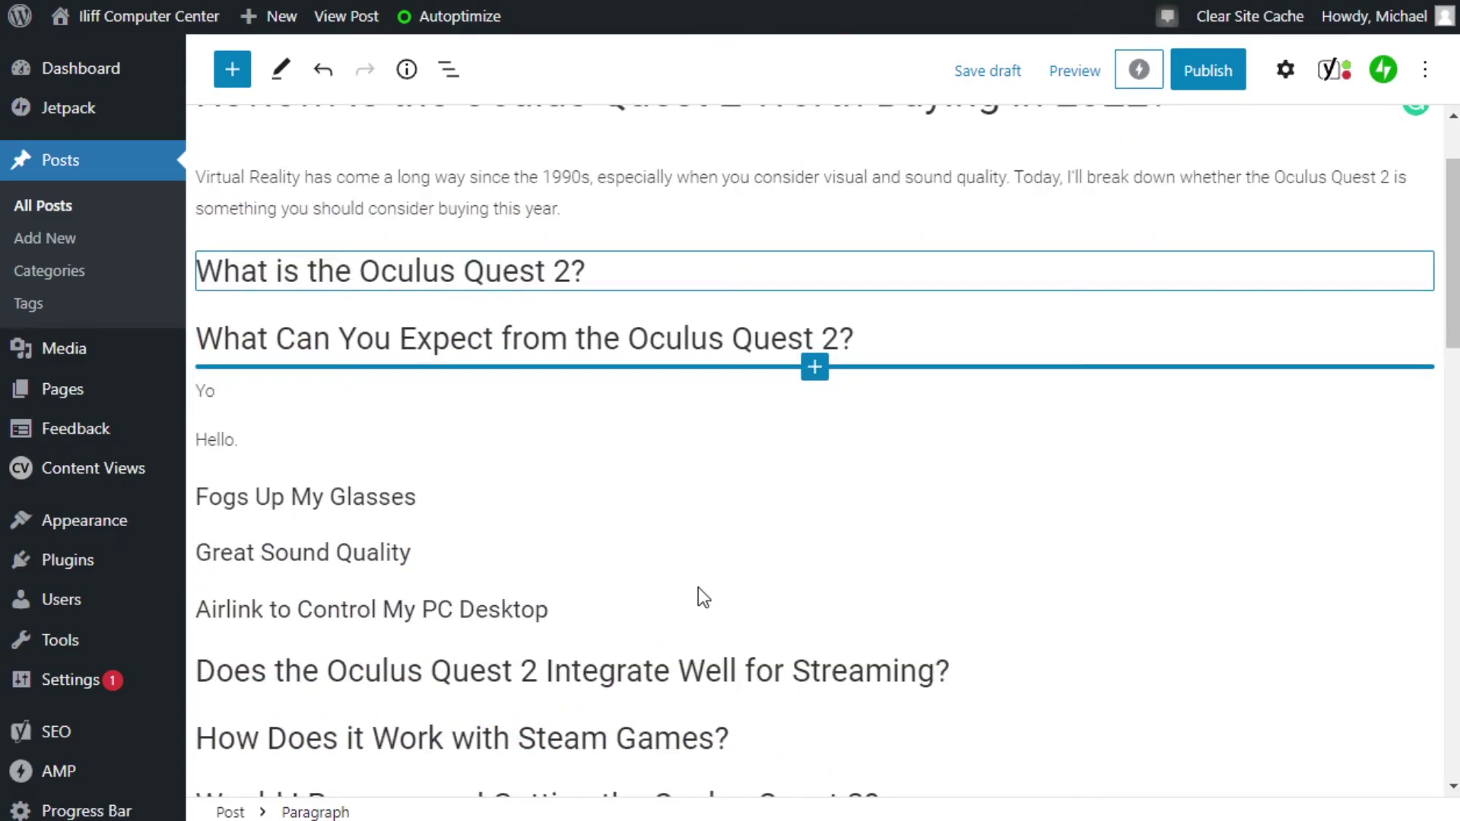
click(263, 443)
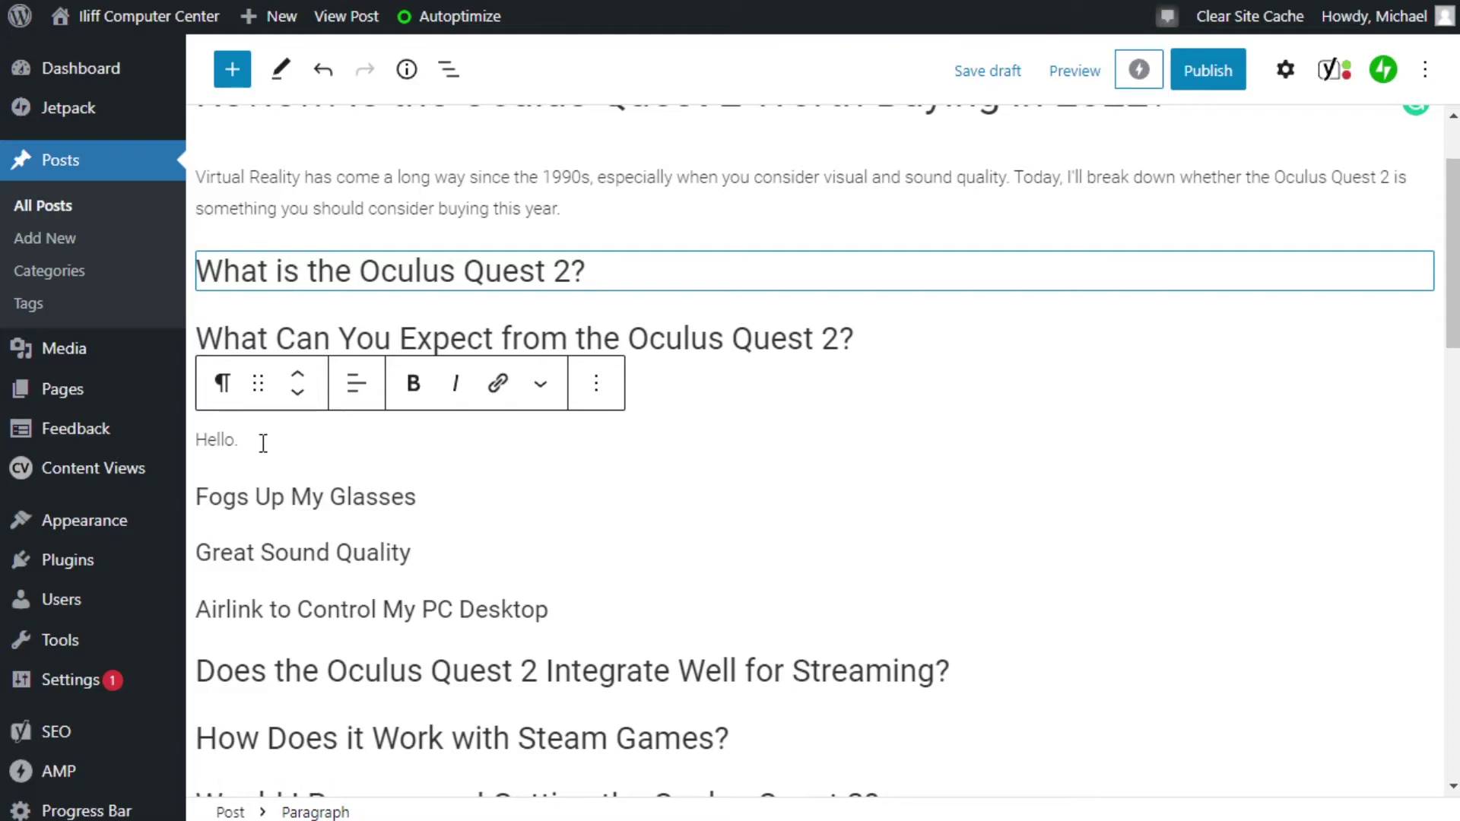
click(598, 390)
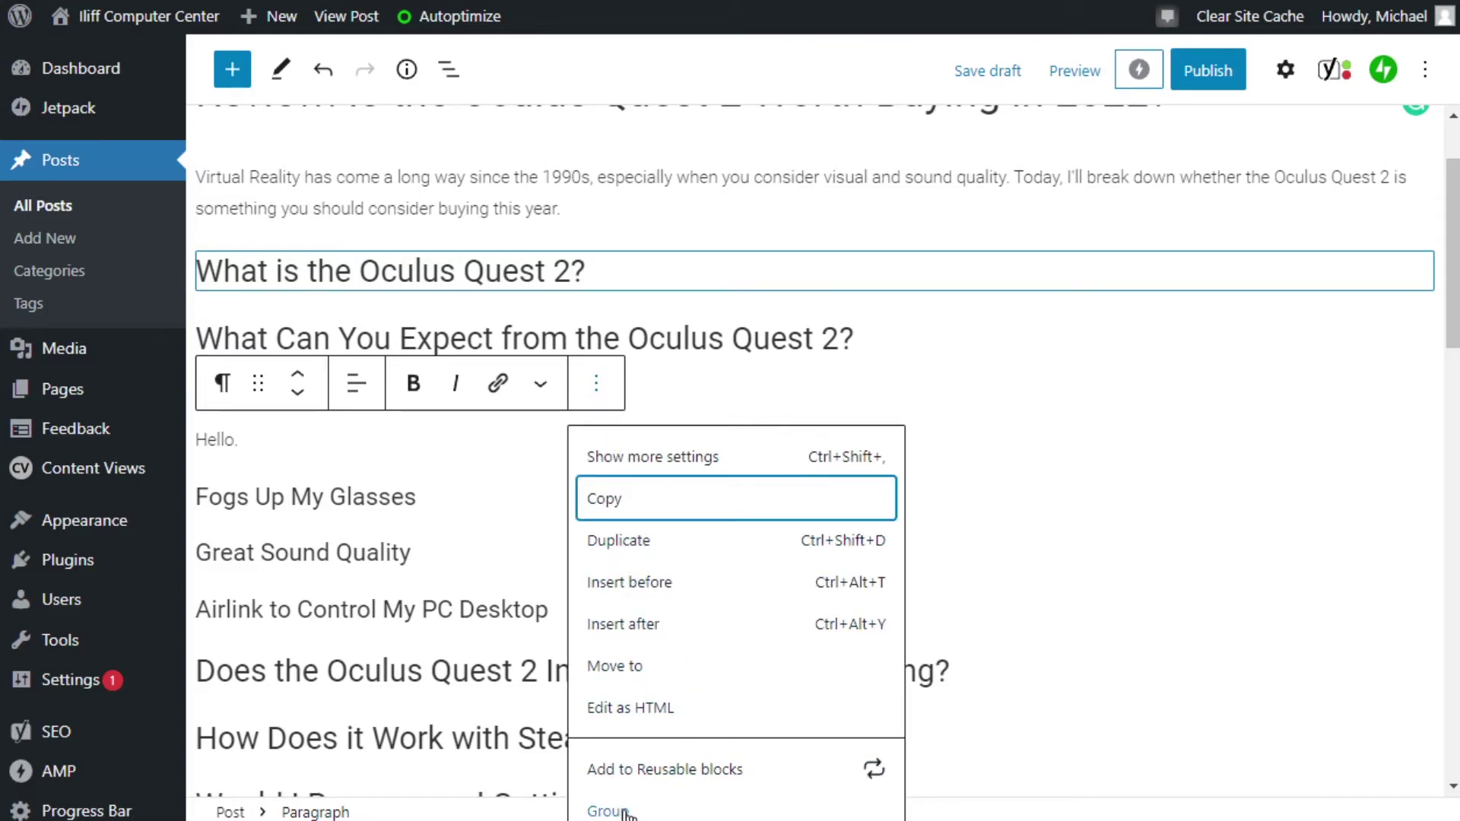
scroll(648, 769, down, 2)
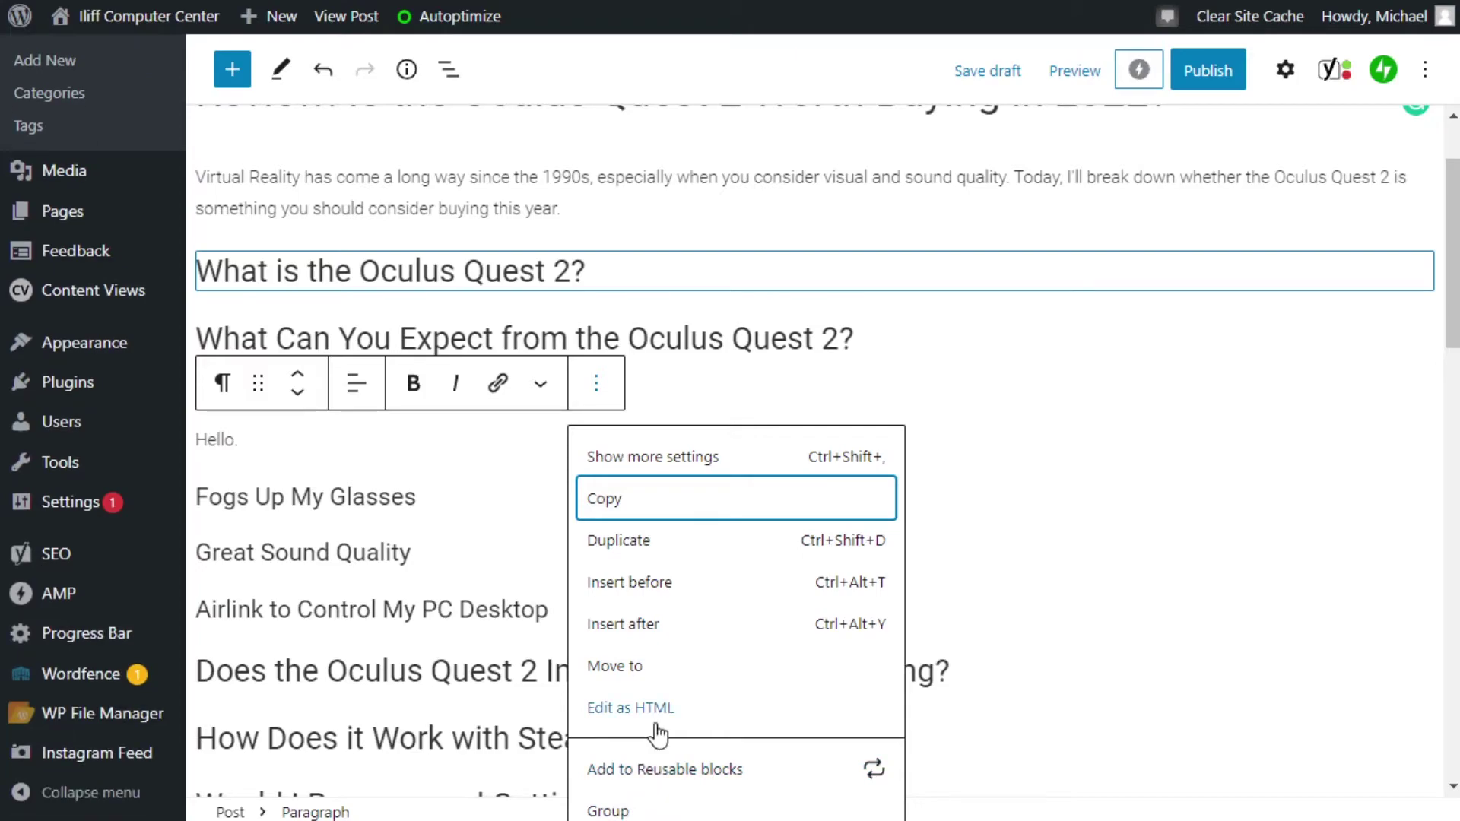
scroll(760, 608, up, 2)
- Delete both the Yo and Hello. paragraphs
click(1178, 392)
scroll(1187, 342, down, 3)
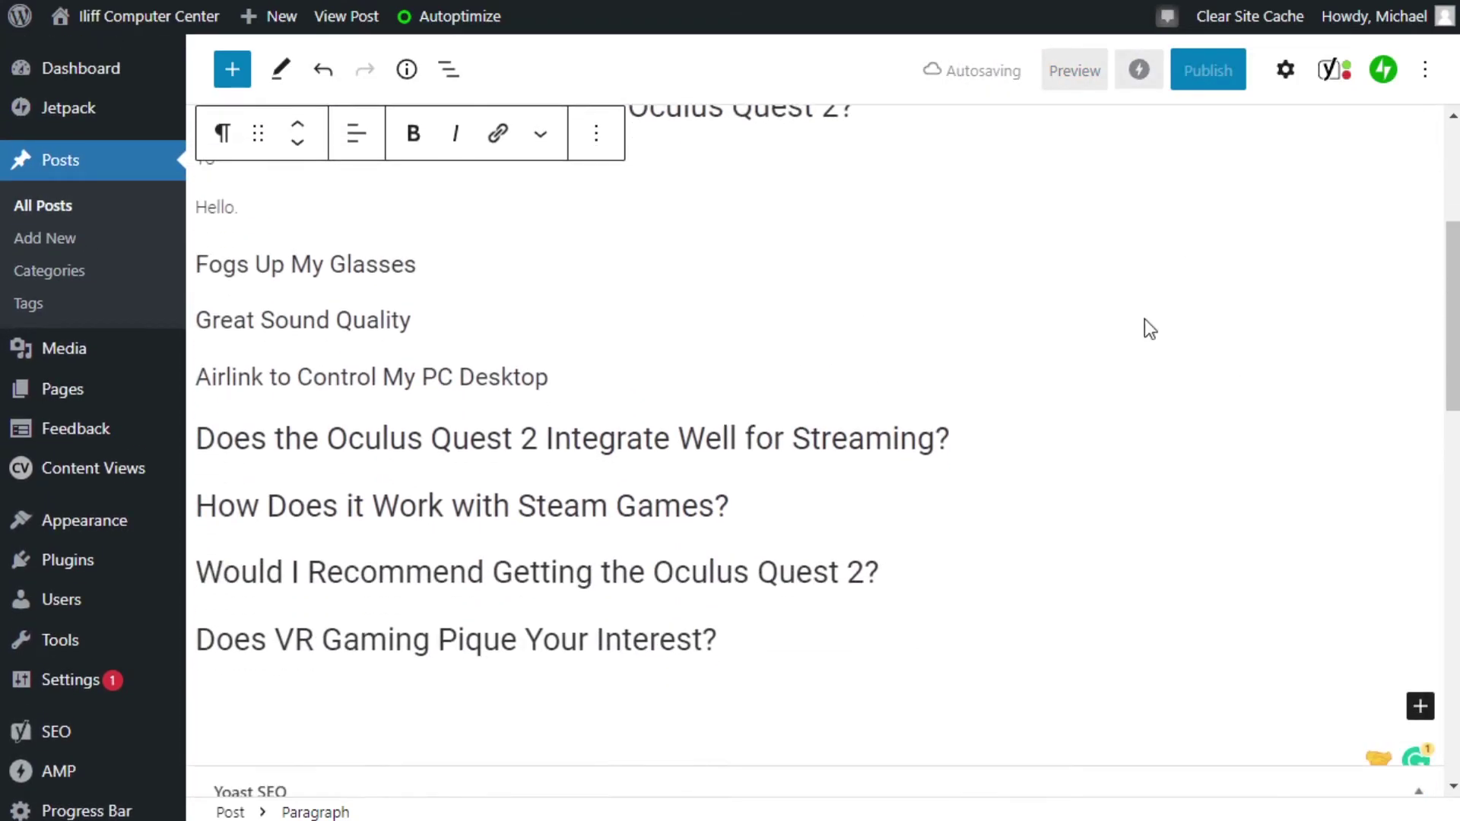
click(595, 136)
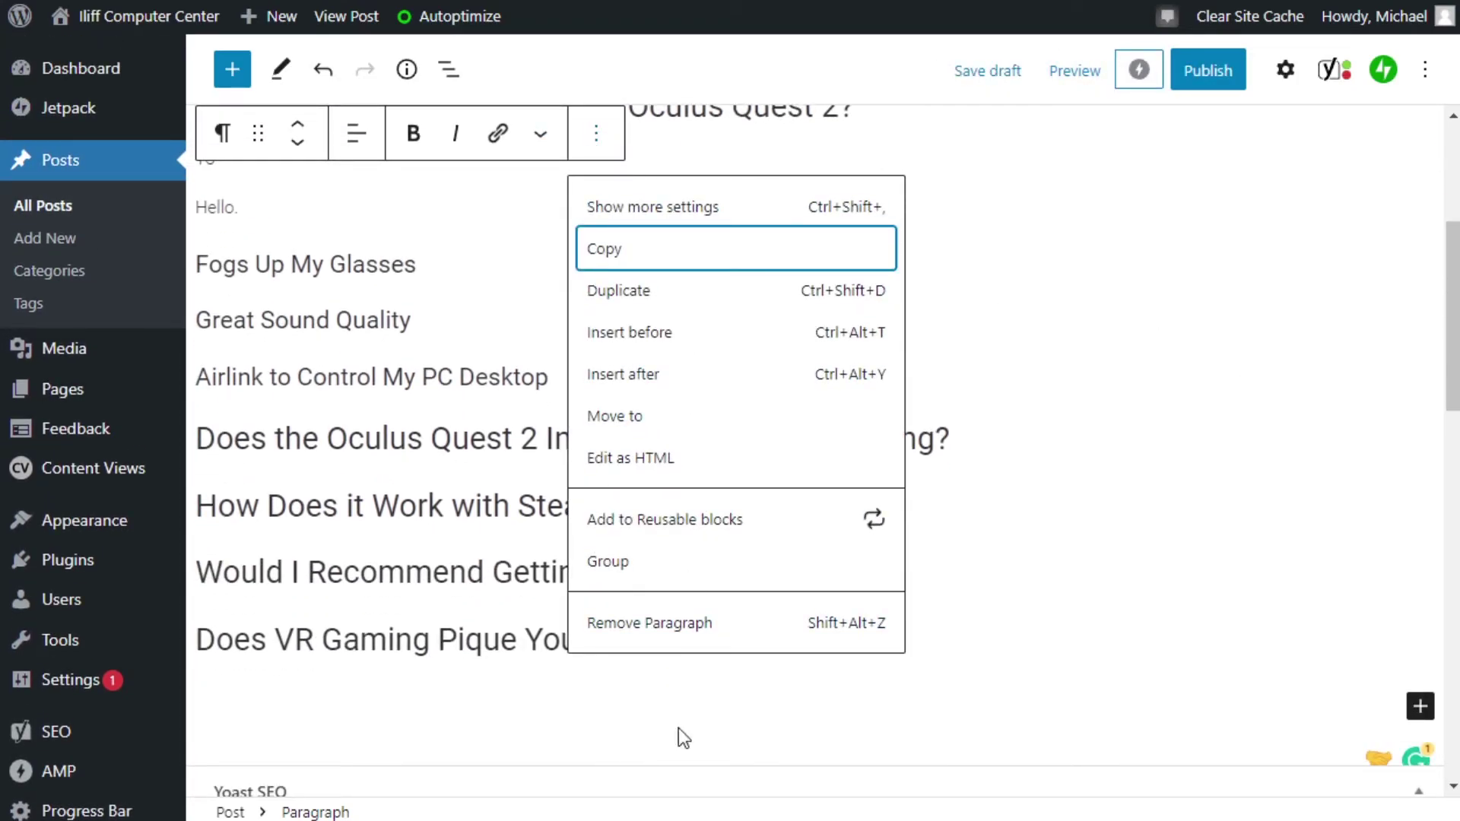
click(668, 626)
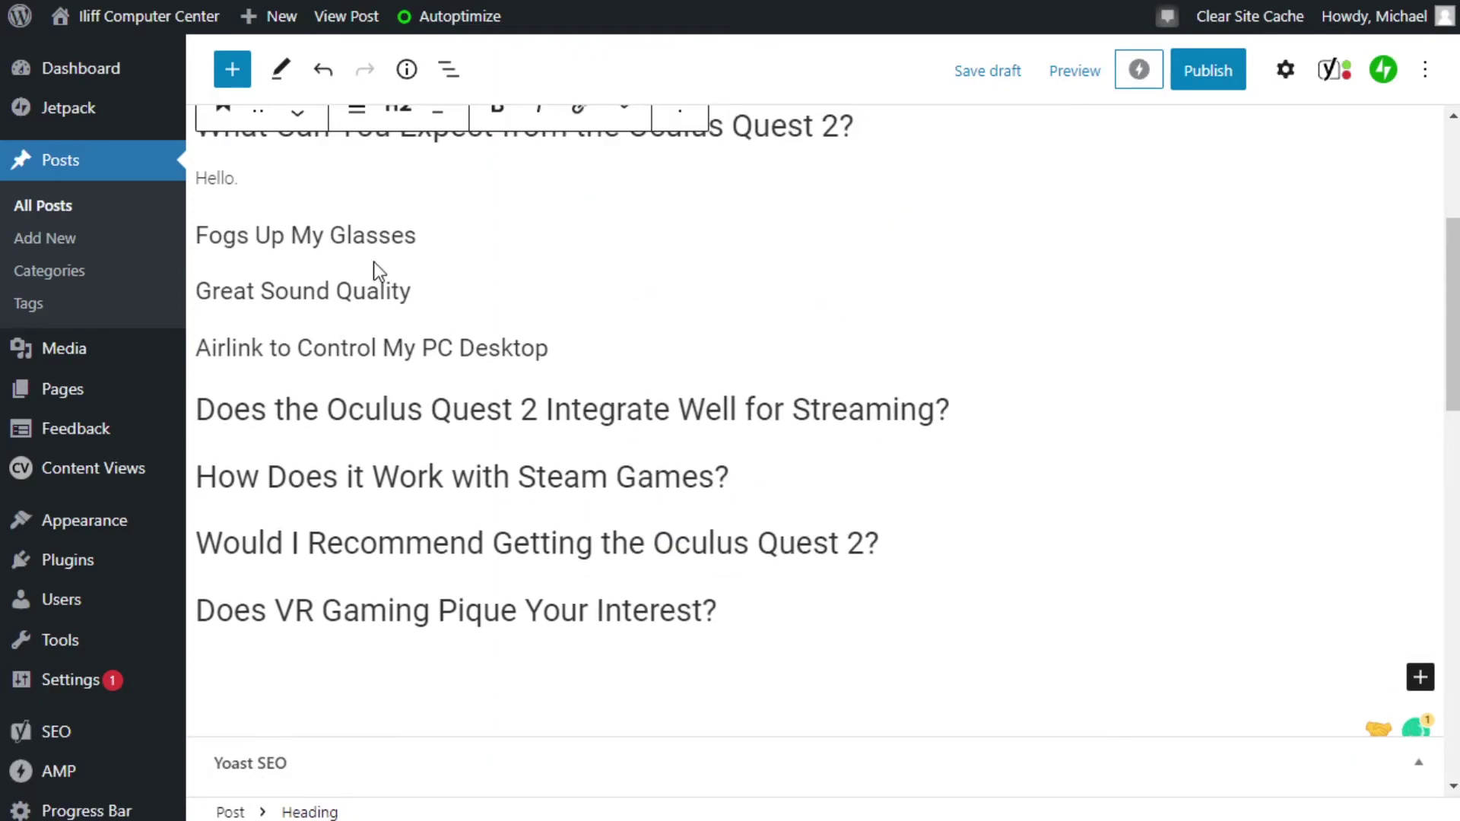
click(312, 181)
click(595, 146)
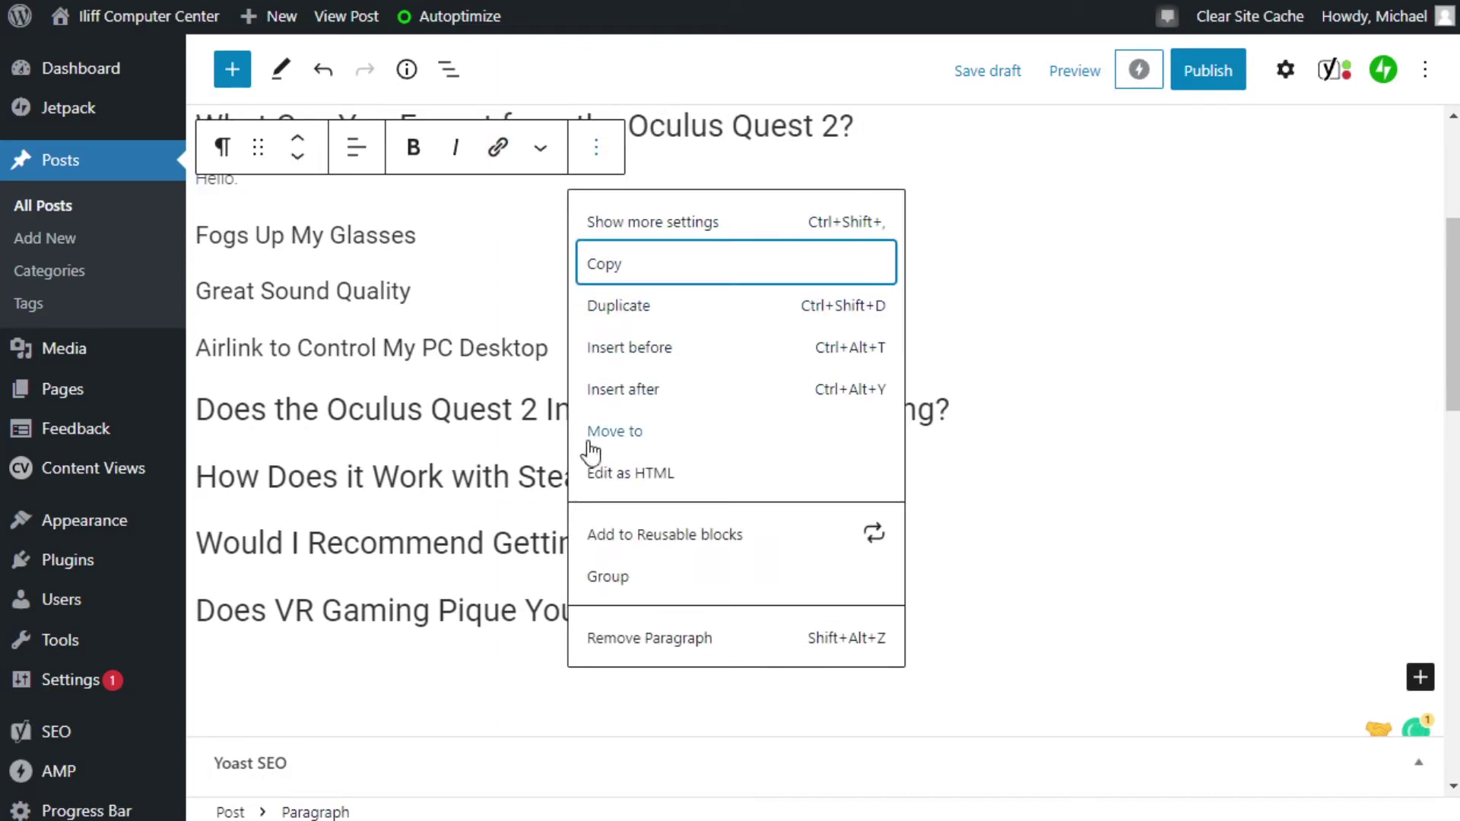
click(608, 655)
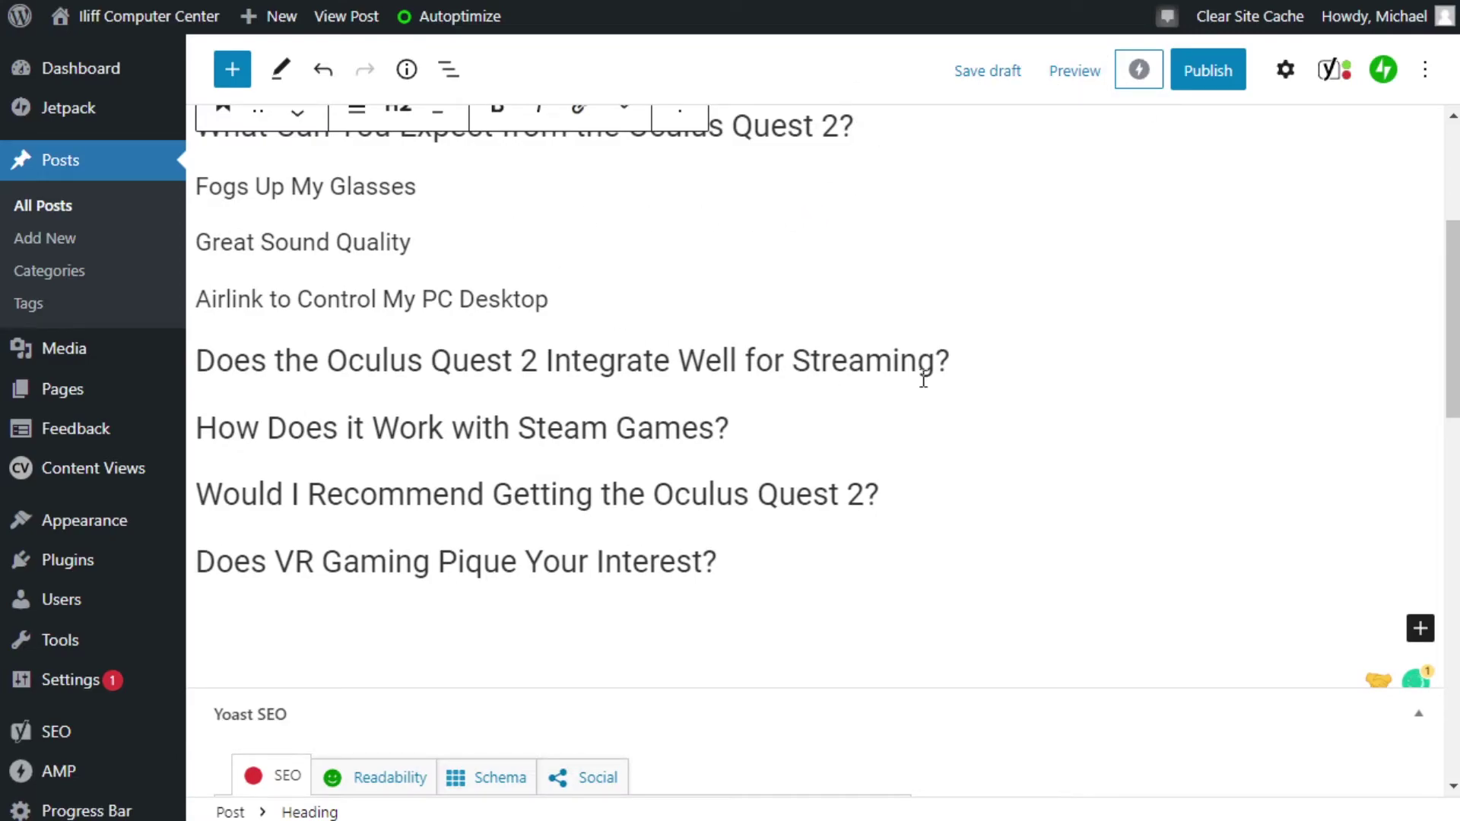
- Remove the 'Does the Oculus Quest 2 Integrate Well for Streaming?' heading block
click(983, 364)
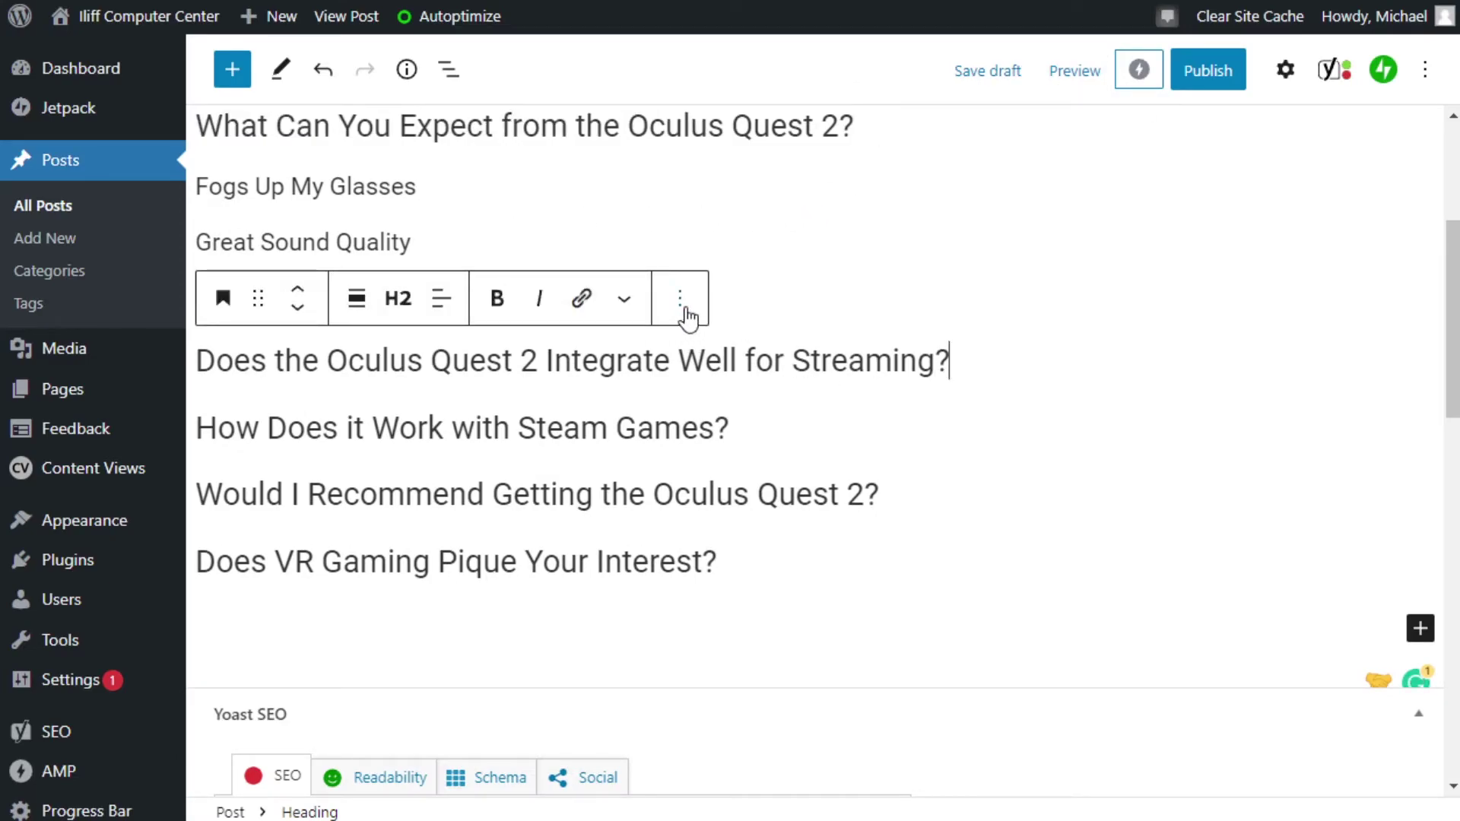
click(679, 304)
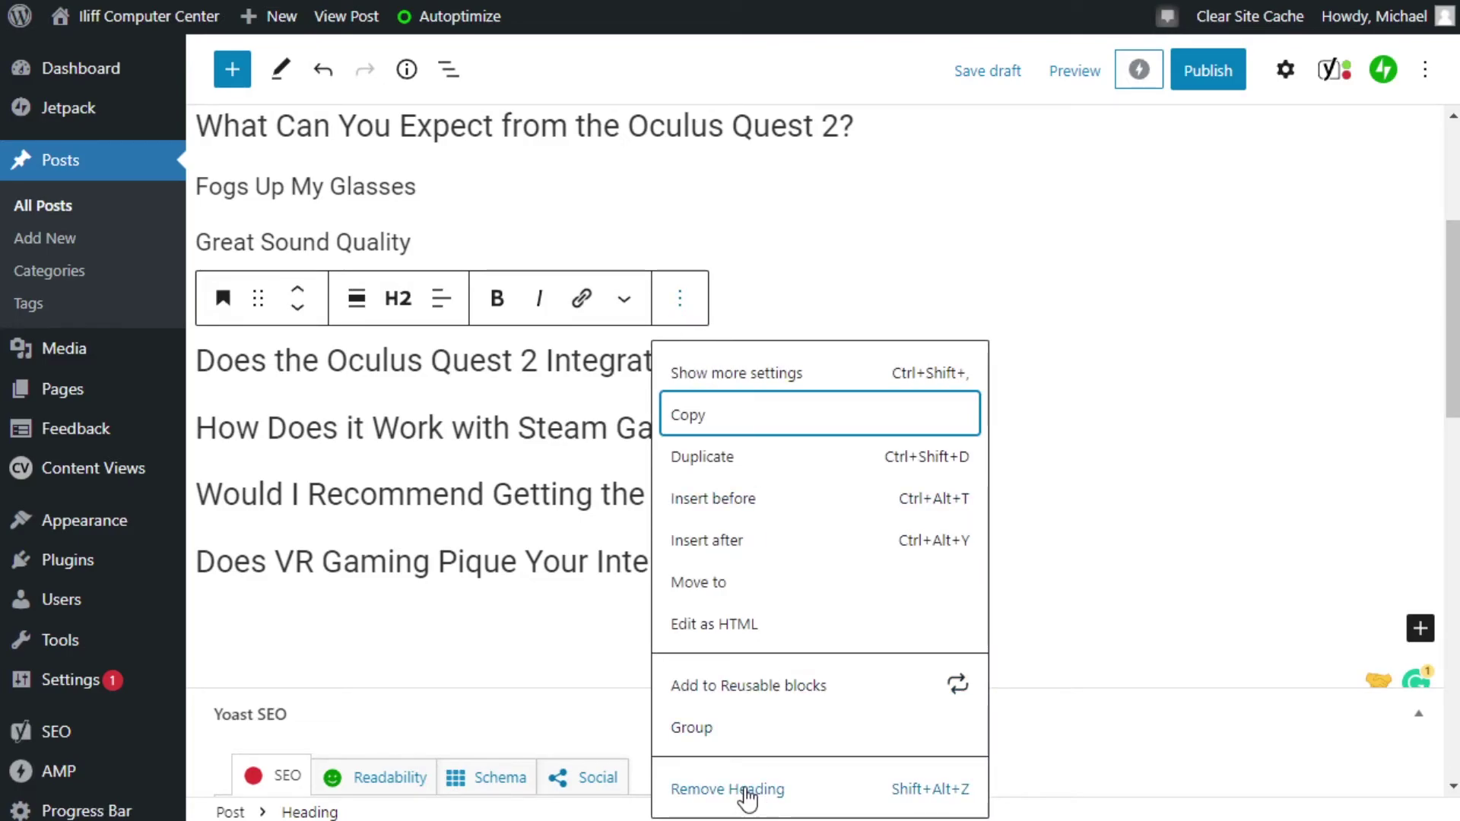
click(761, 792)
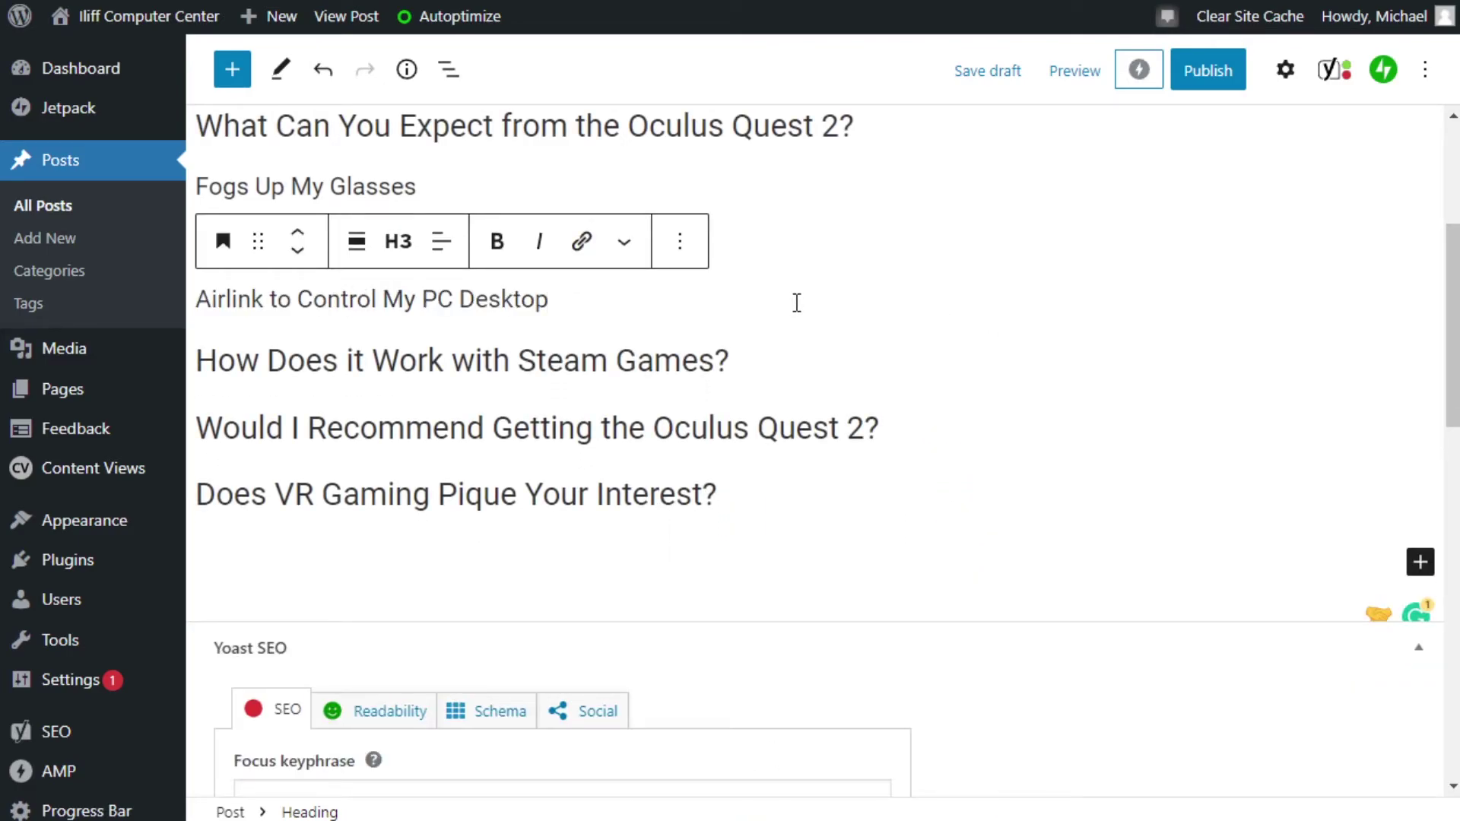
- Paste 'Is it Fun to Use?' into a new block after Airlink and make it an H2 heading
key(Return)
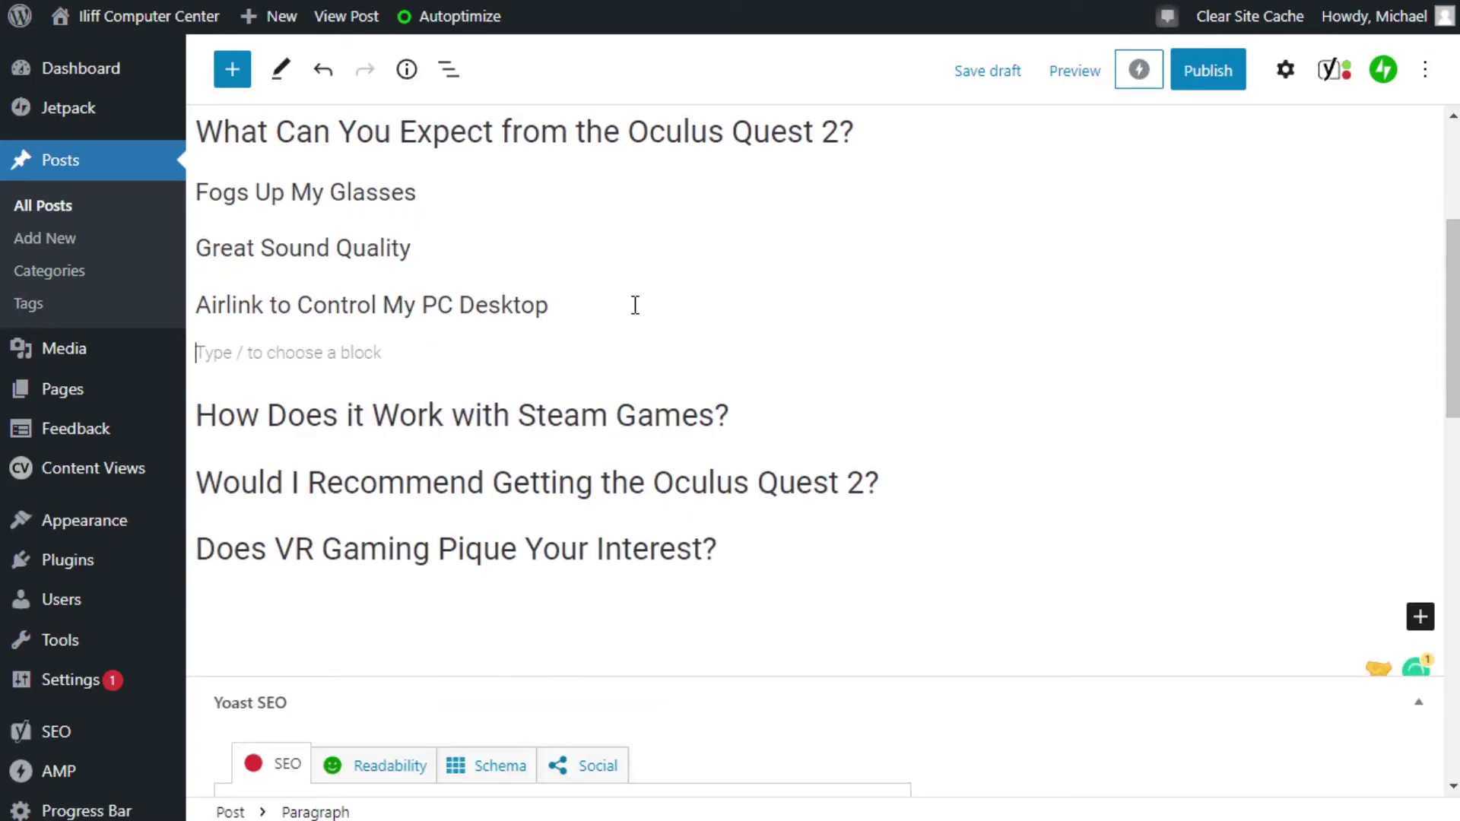
text(Is it Fun to Use?)
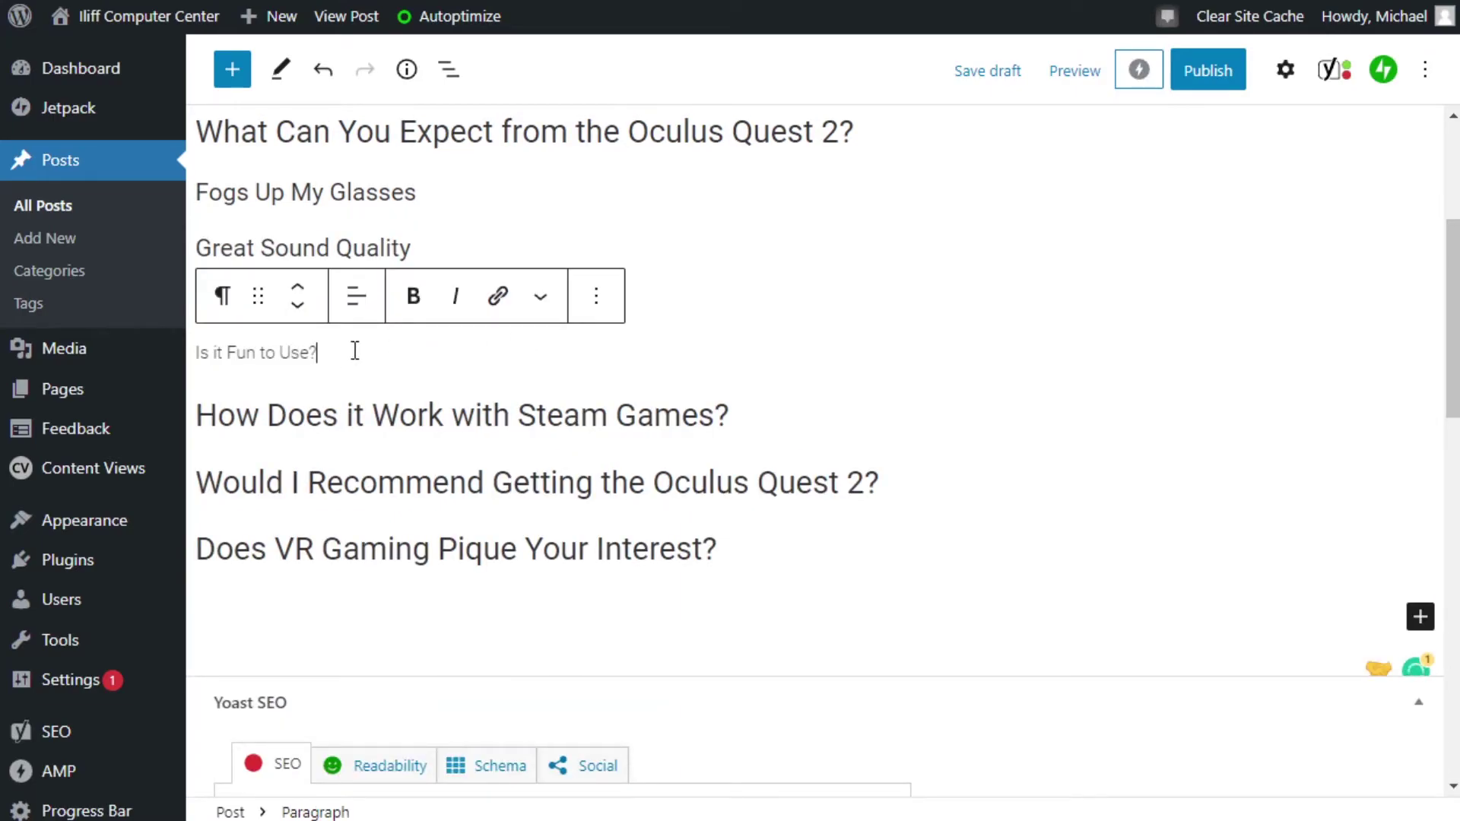
click(222, 296)
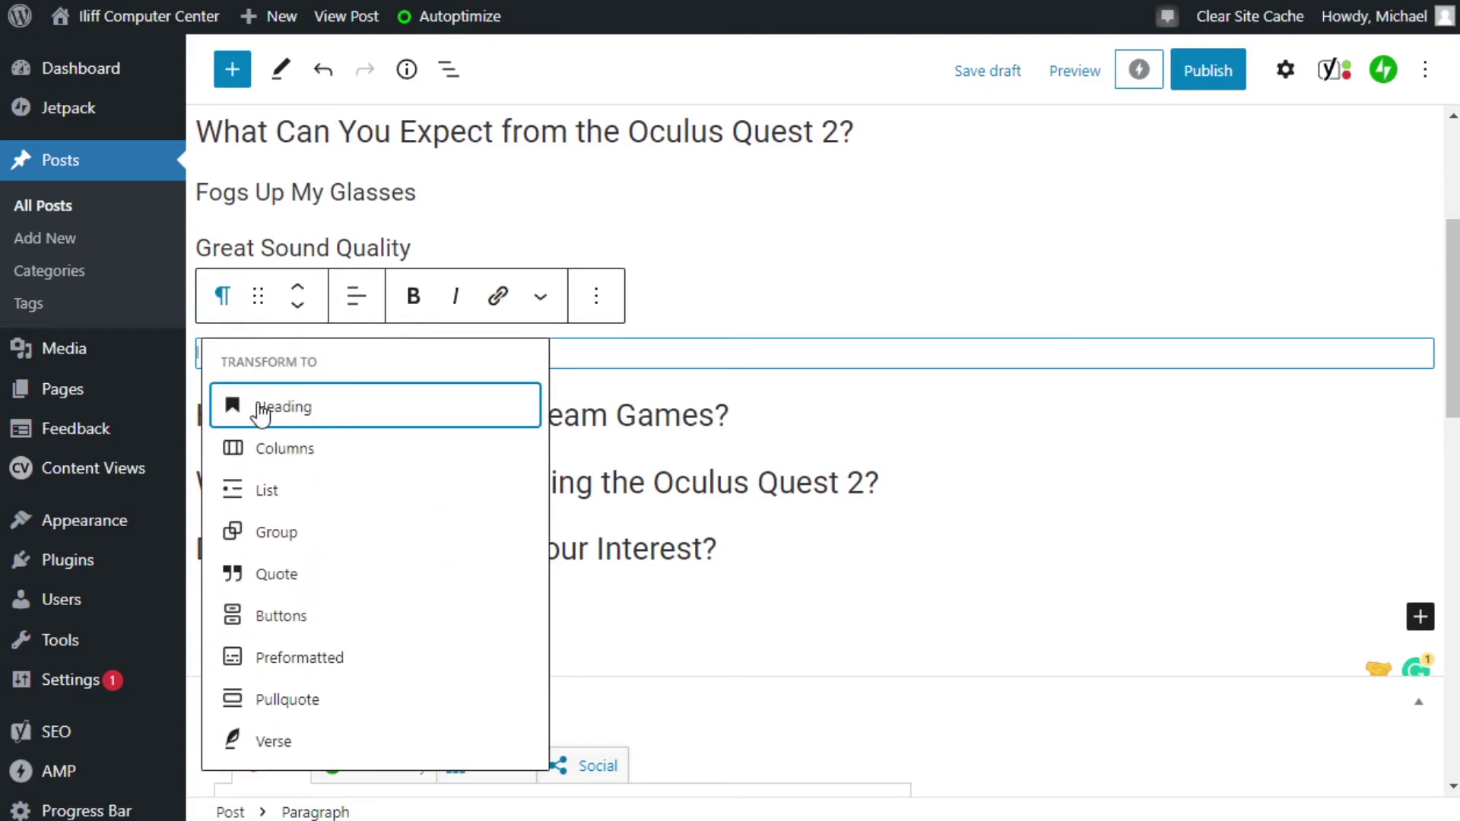
click(280, 417)
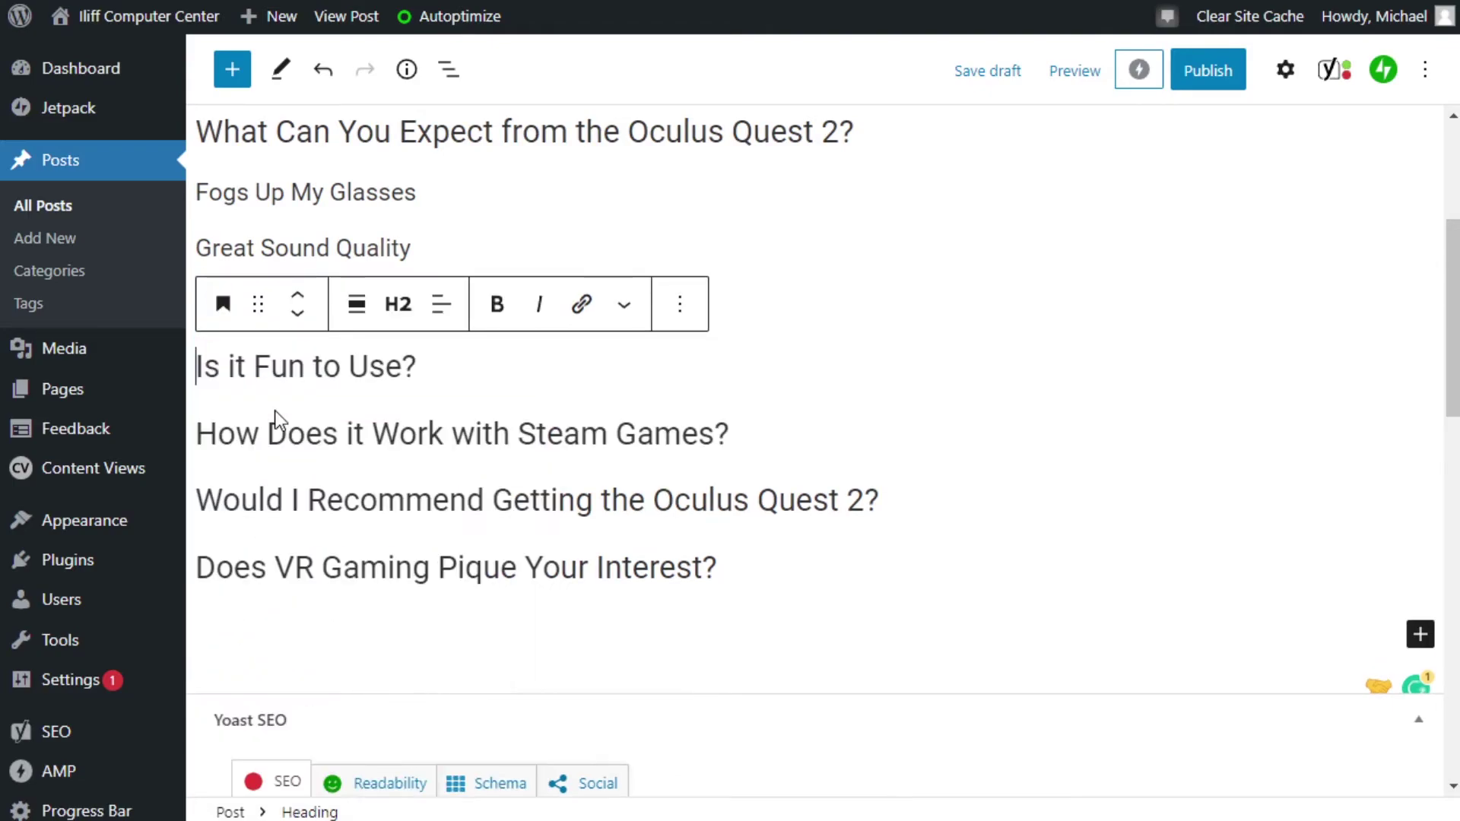
click(410, 308)
click(411, 308)
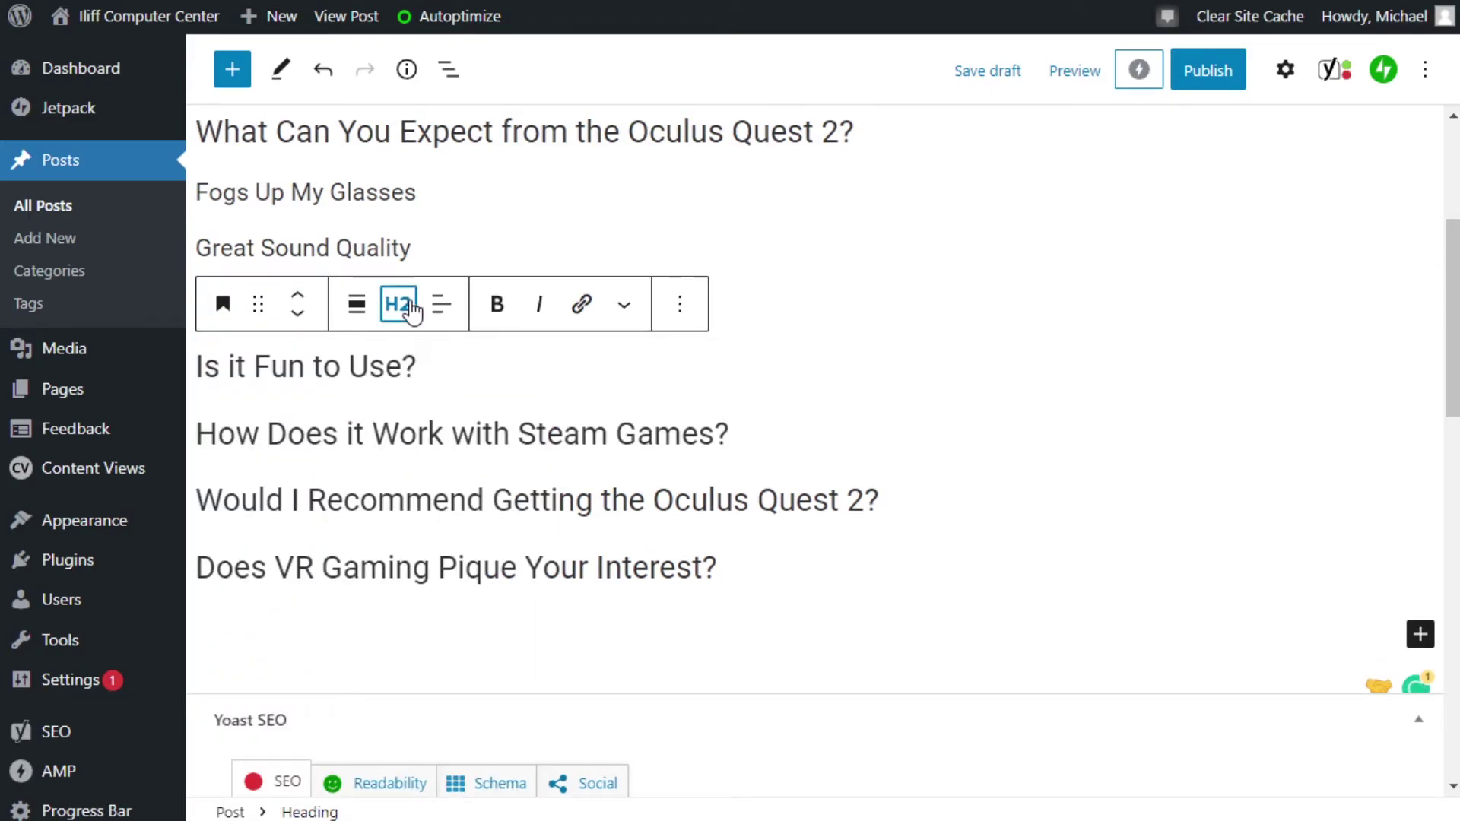
click(482, 403)
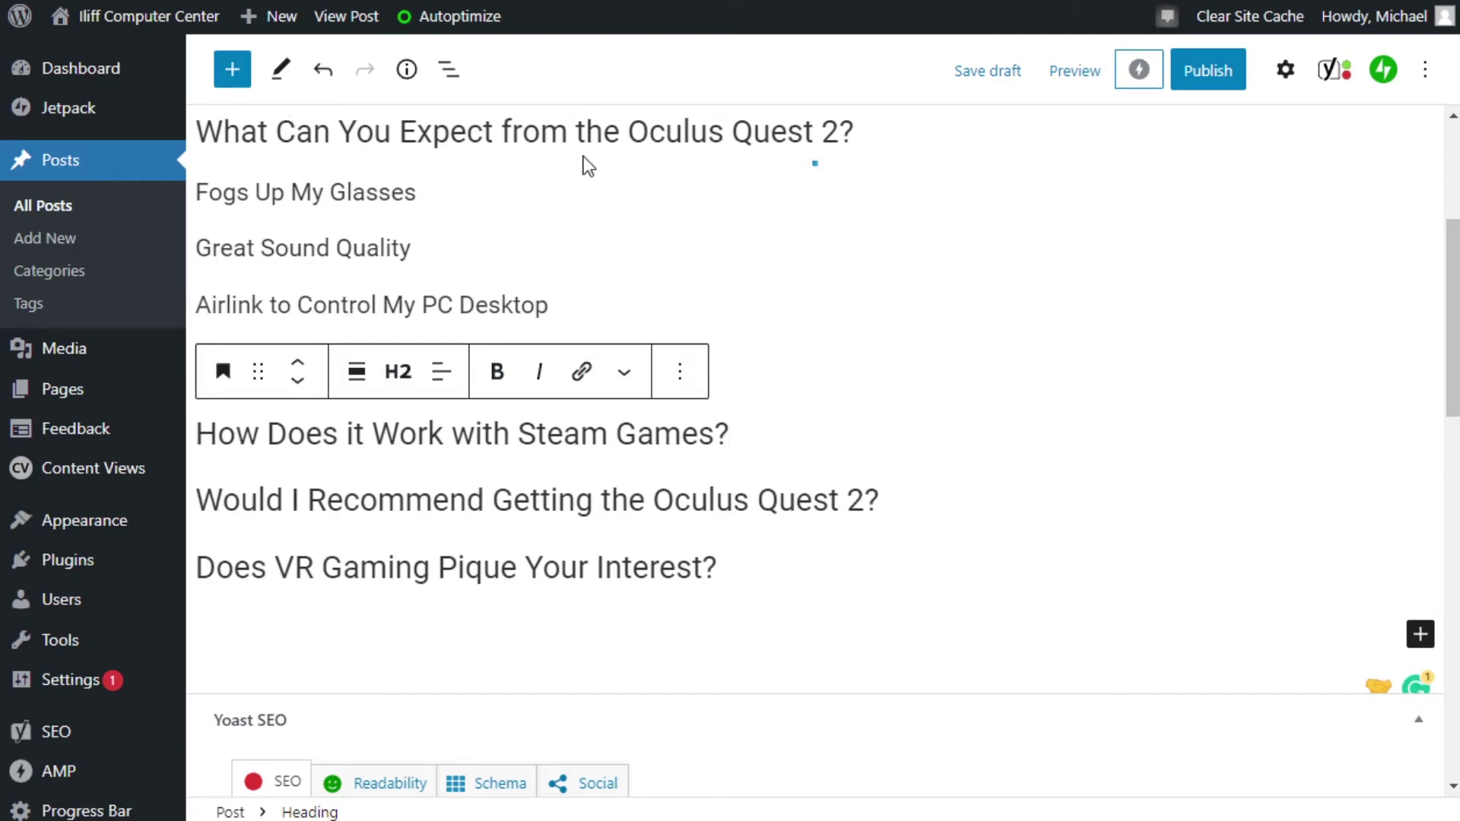
scroll(697, 303, up, 3)
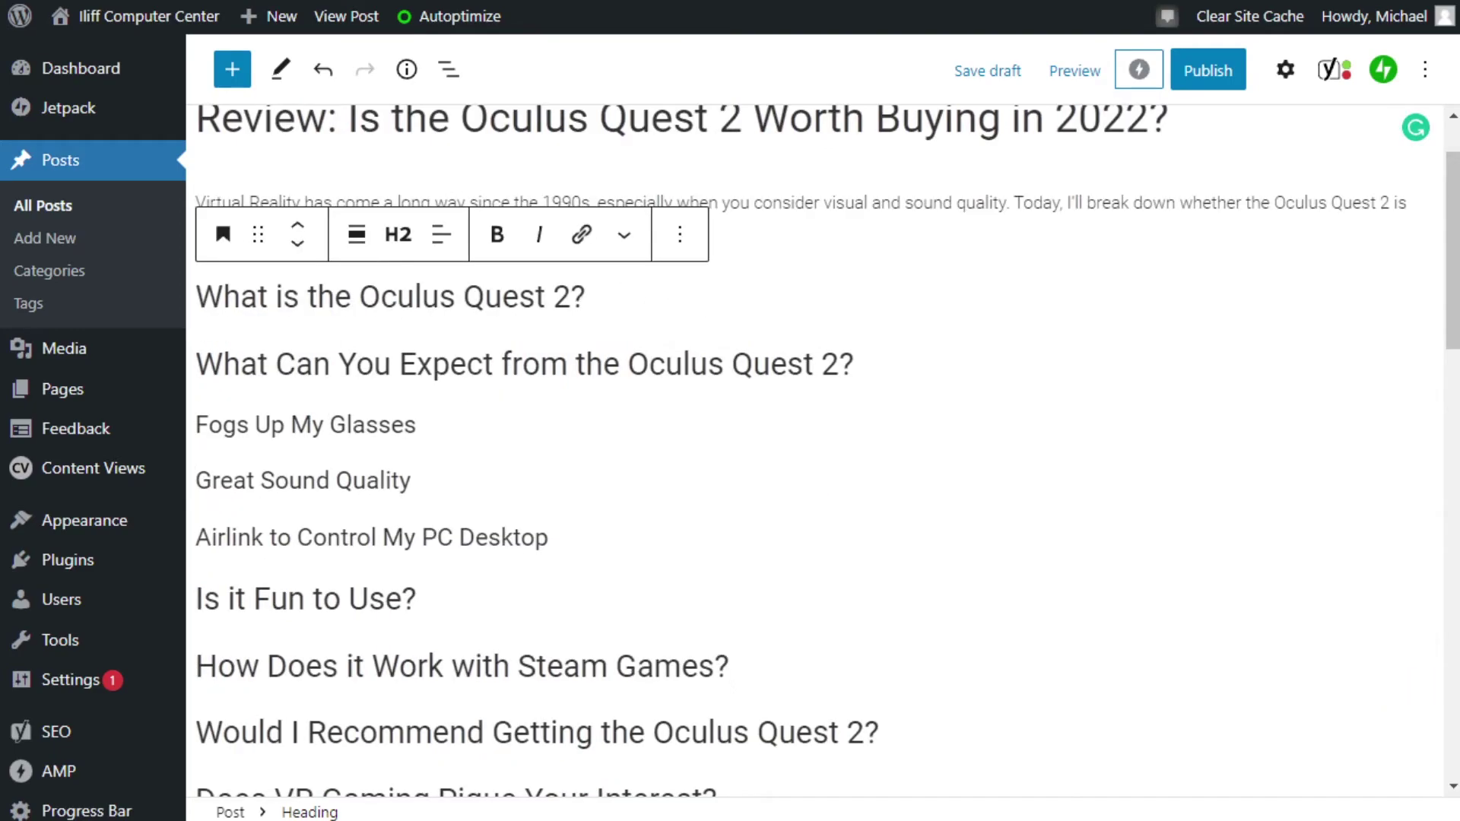
click(466, 363)
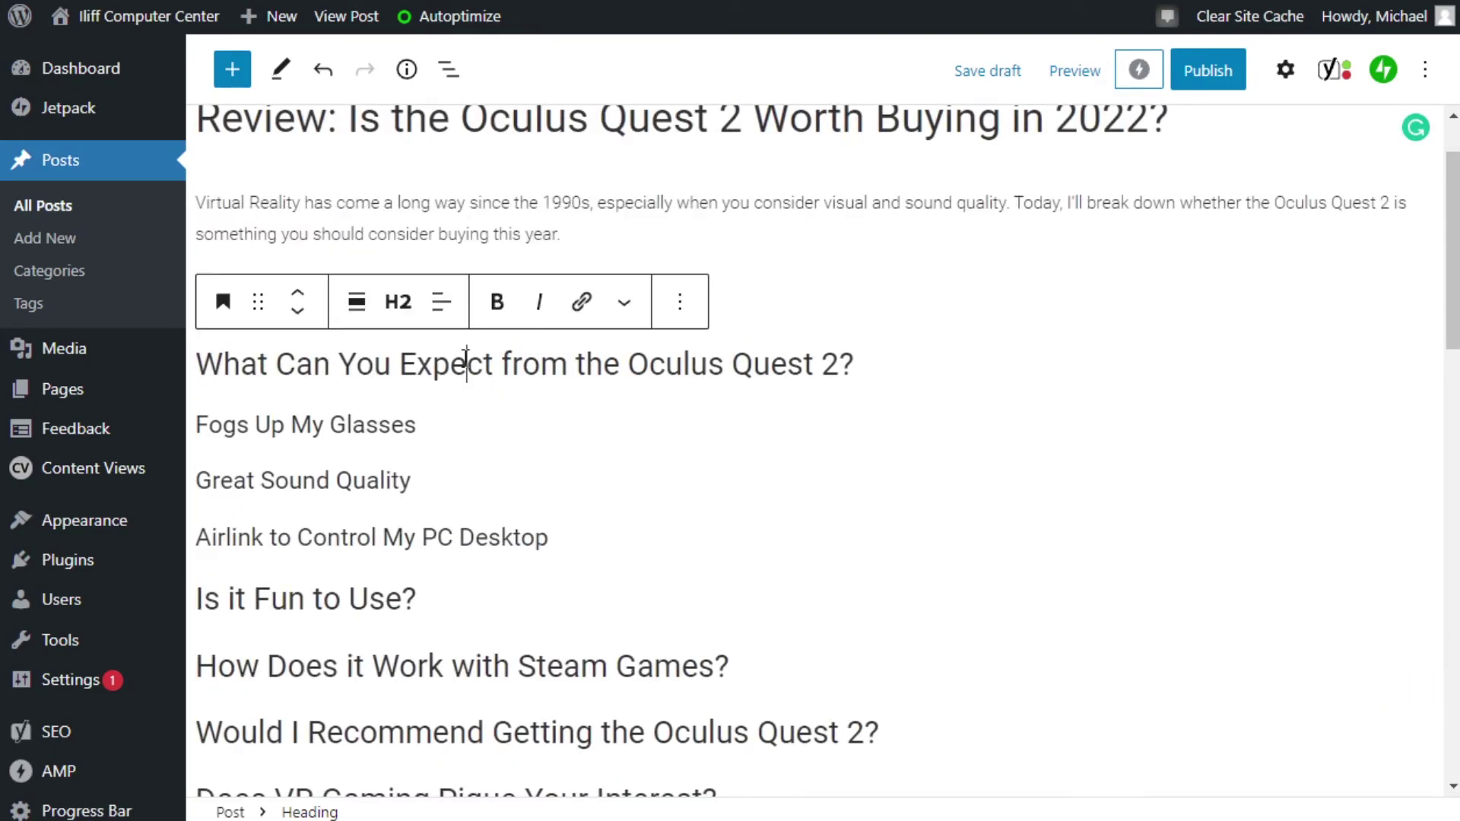
click(401, 313)
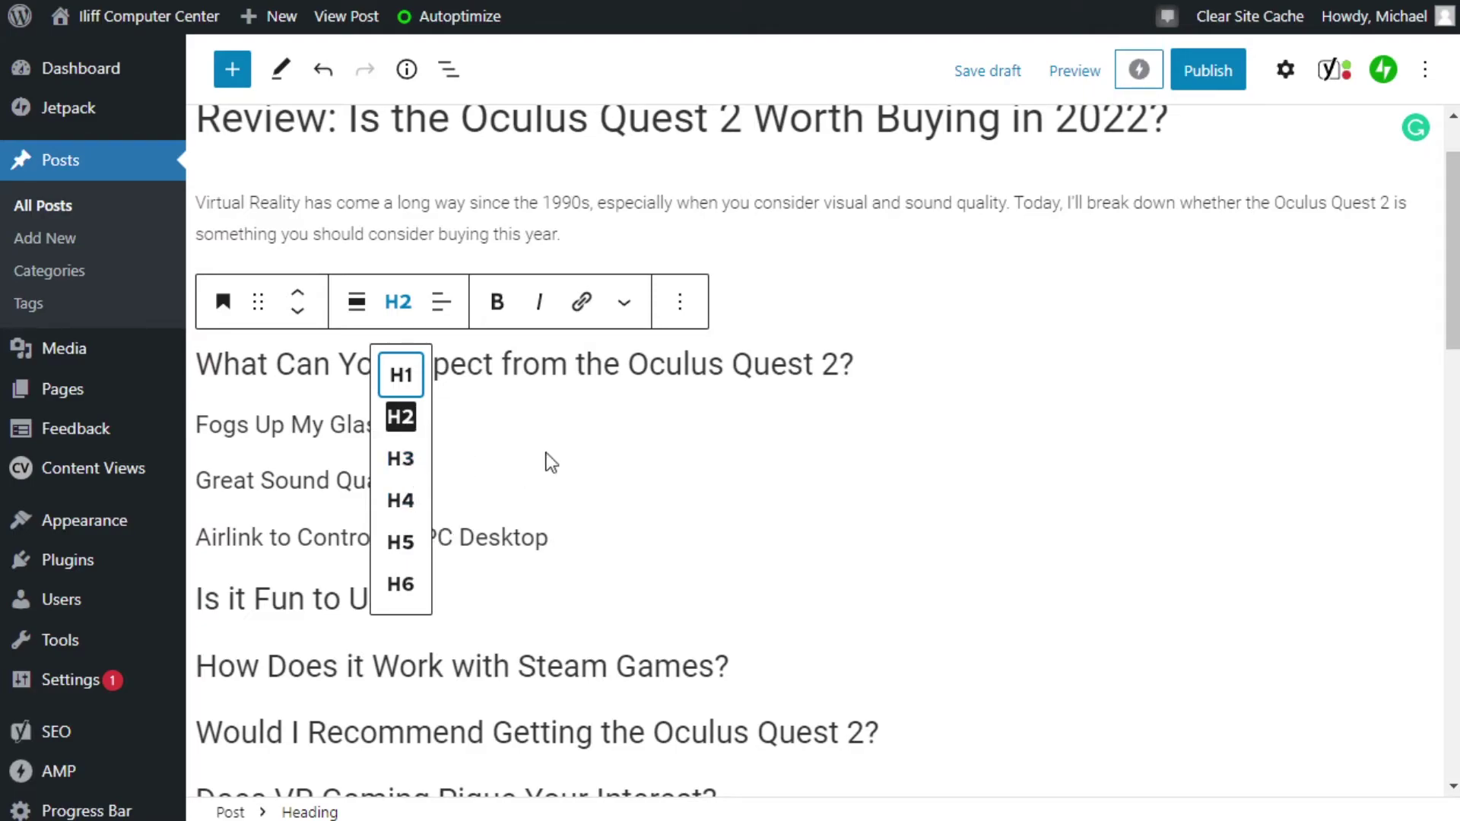
click(401, 459)
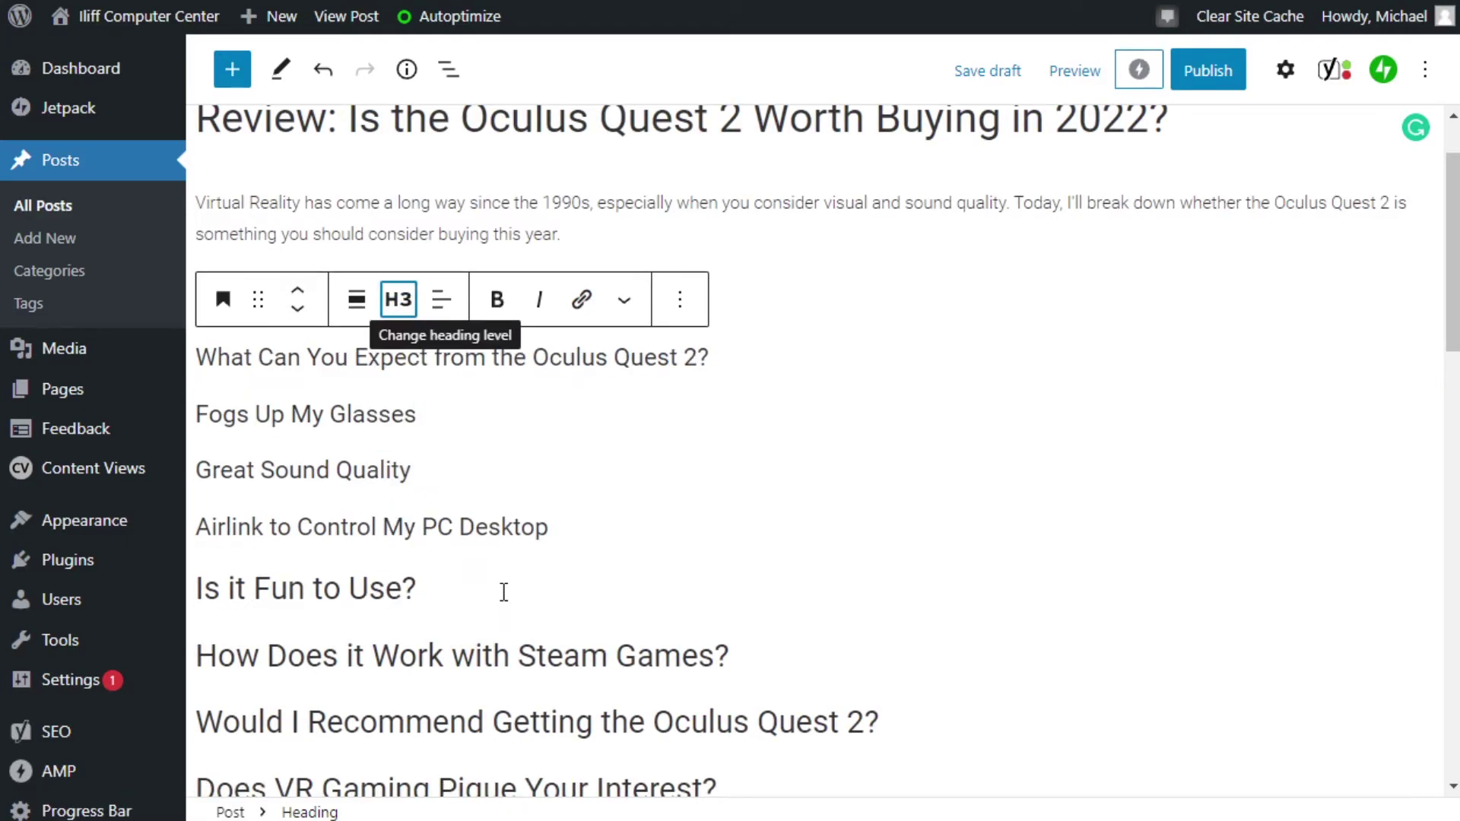
click(398, 299)
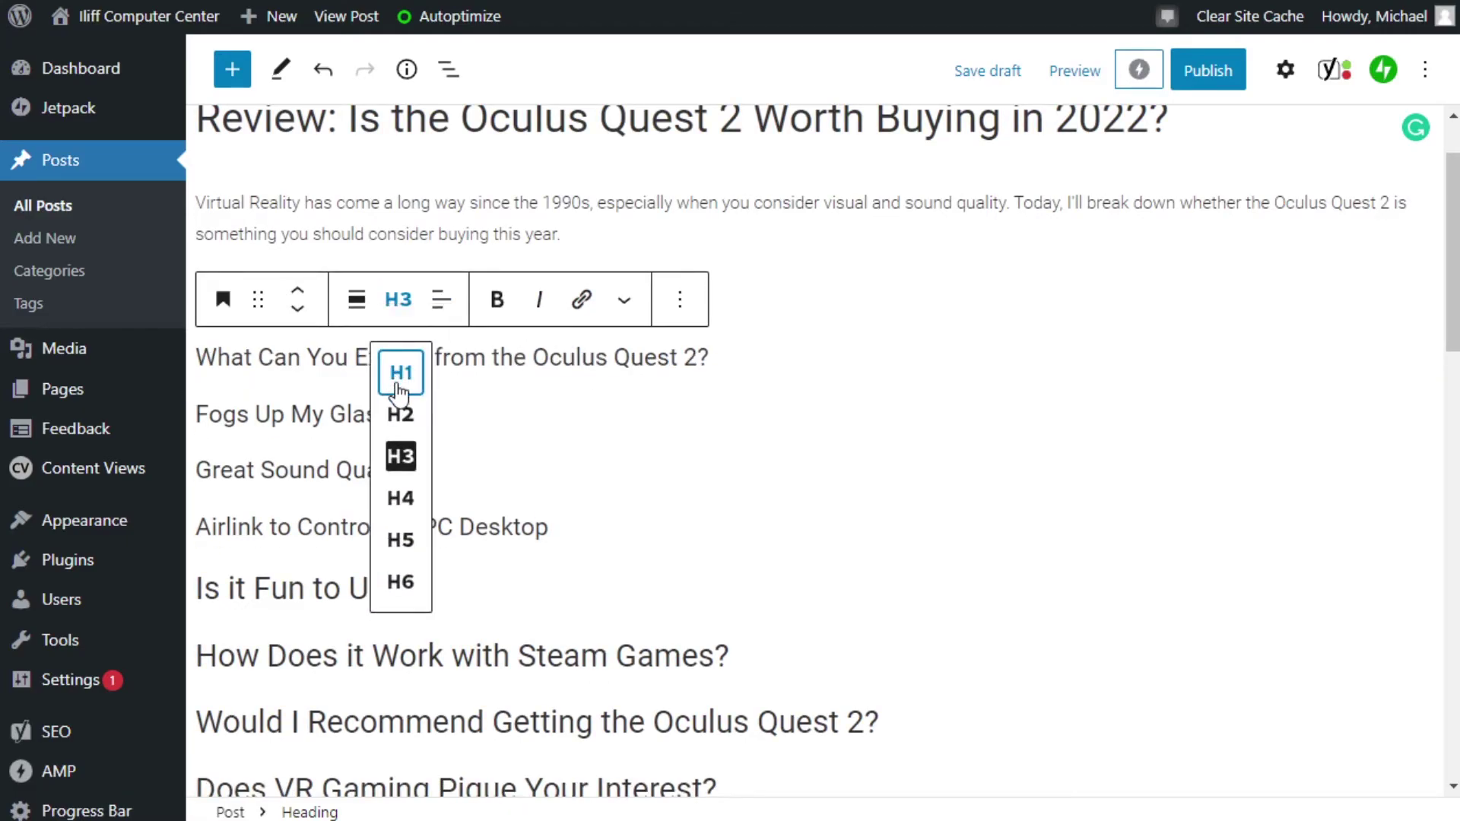
click(401, 417)
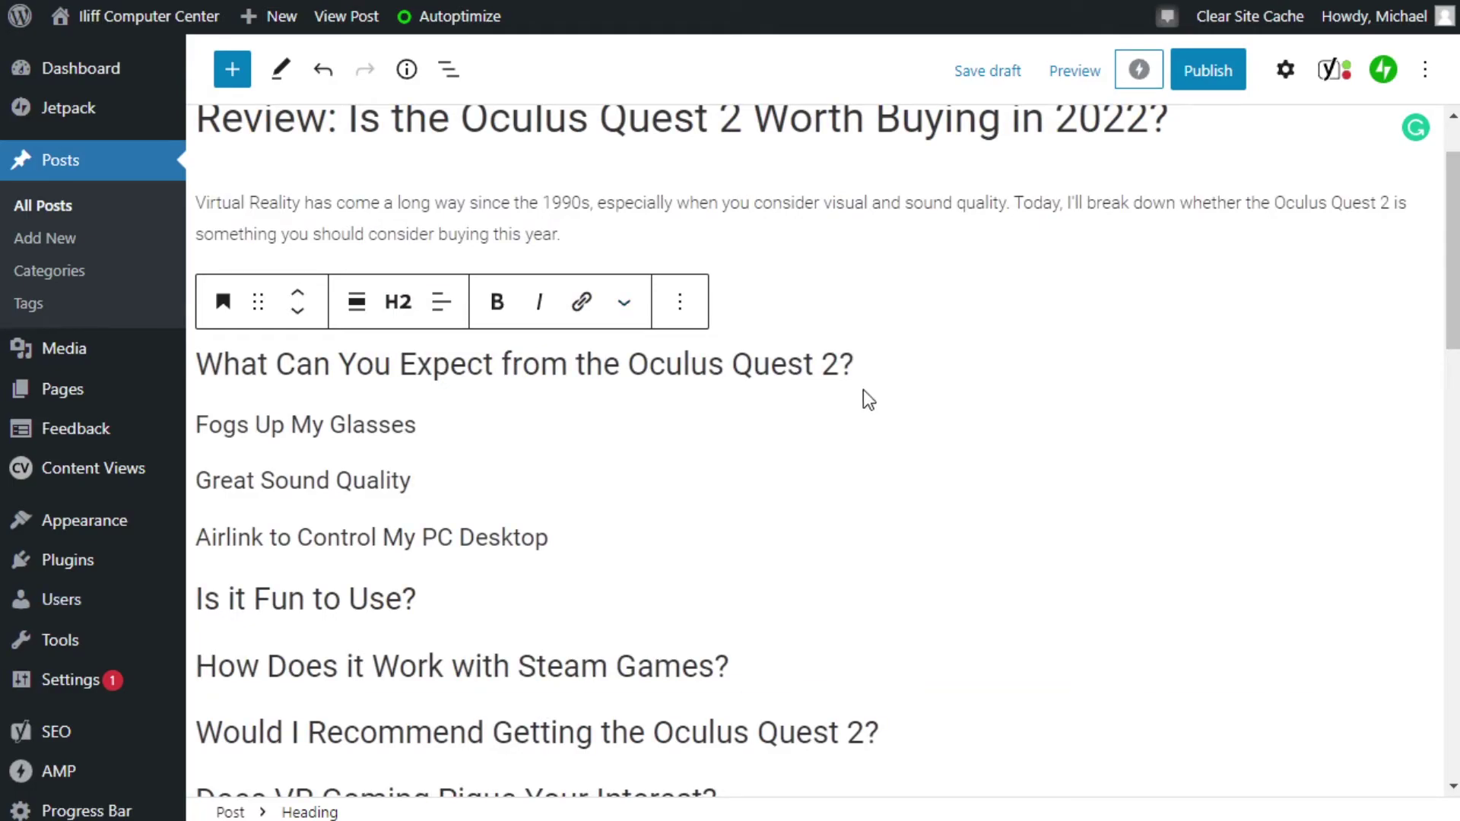
- Add an H3 subheading 'Guardian Remembers Each Room' below 'What Can You Expect'
mouse_move(860, 393)
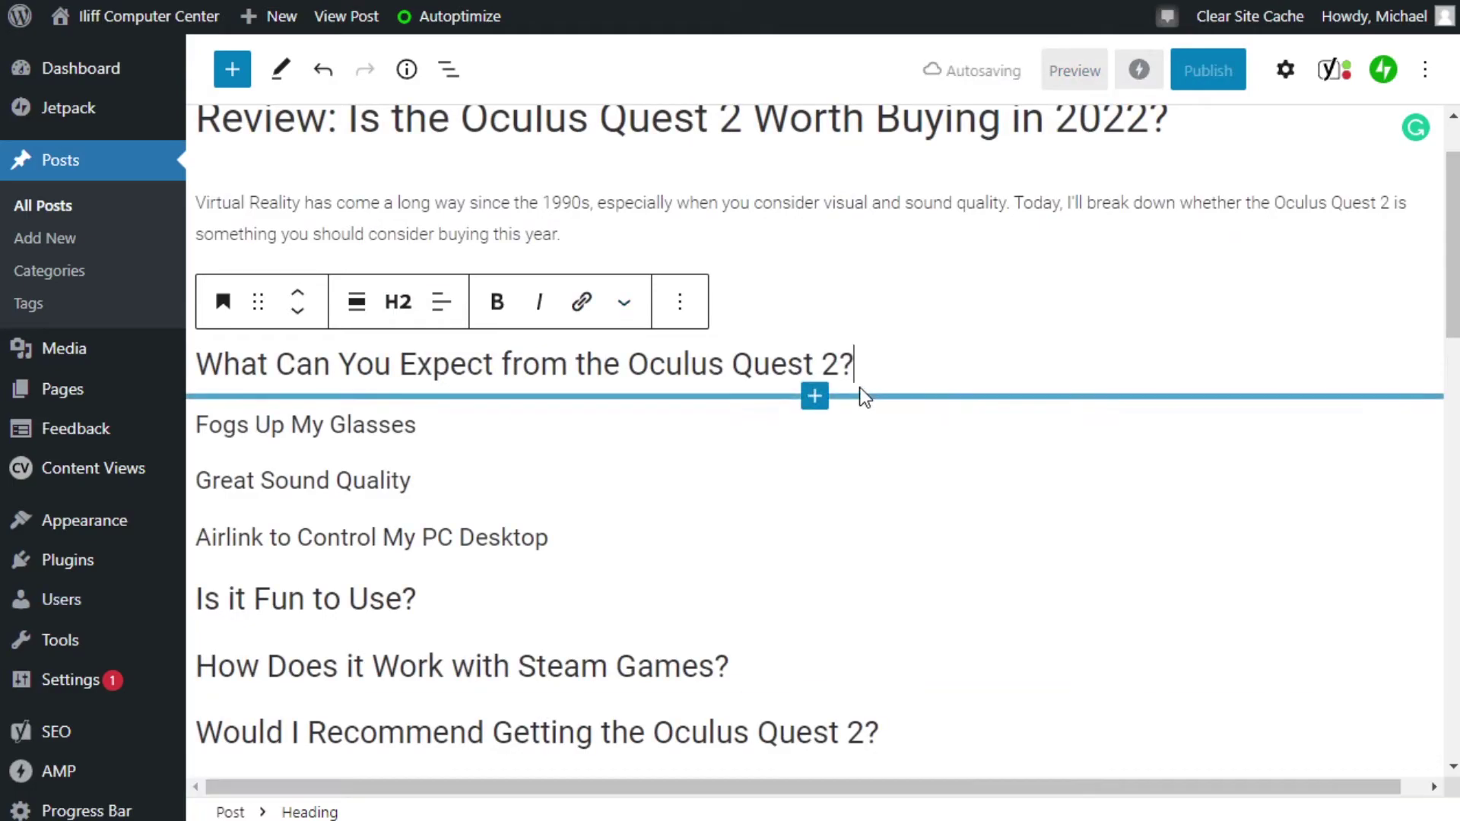
click(815, 397)
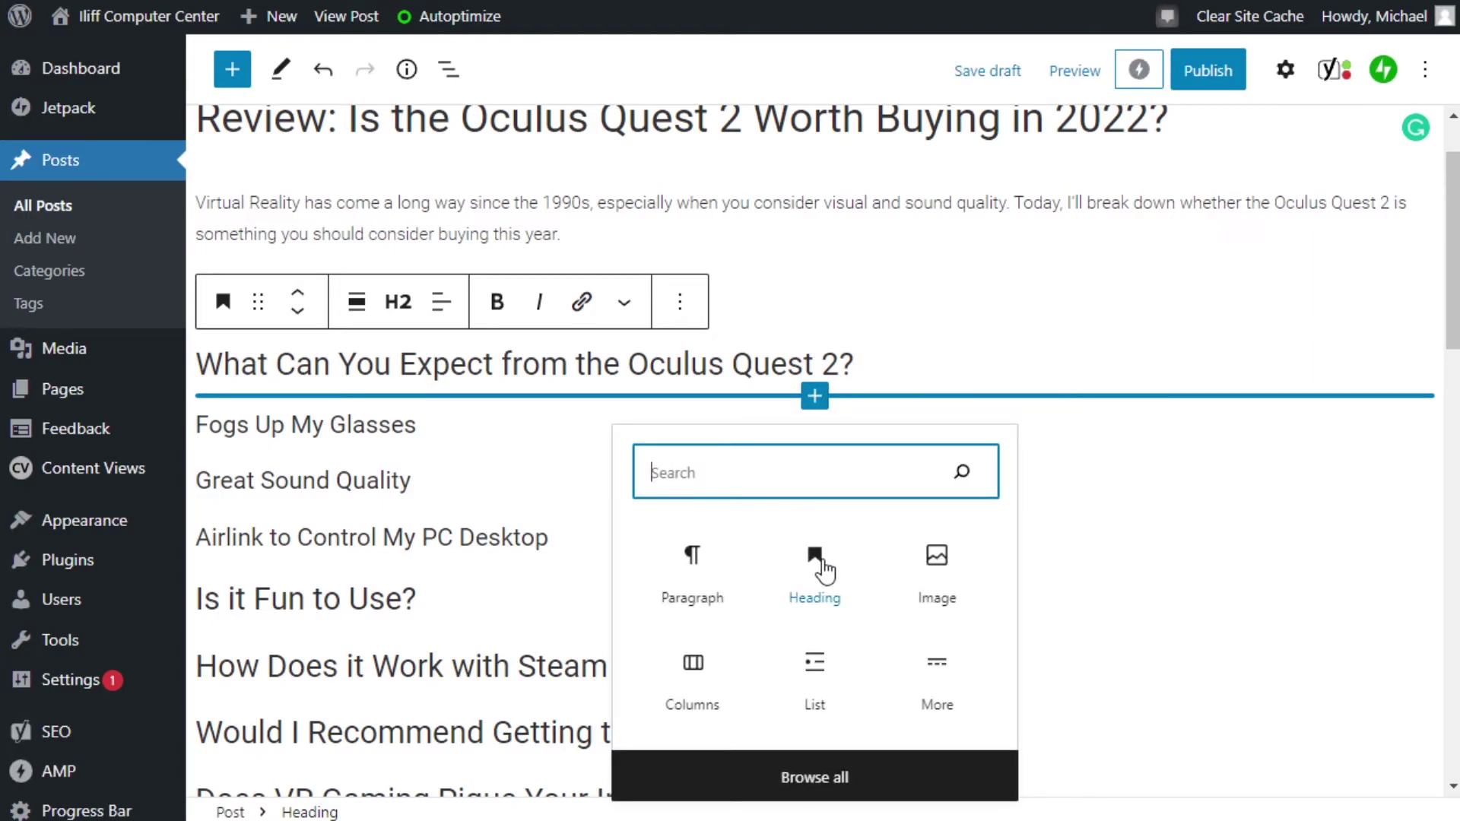
click(807, 563)
click(397, 368)
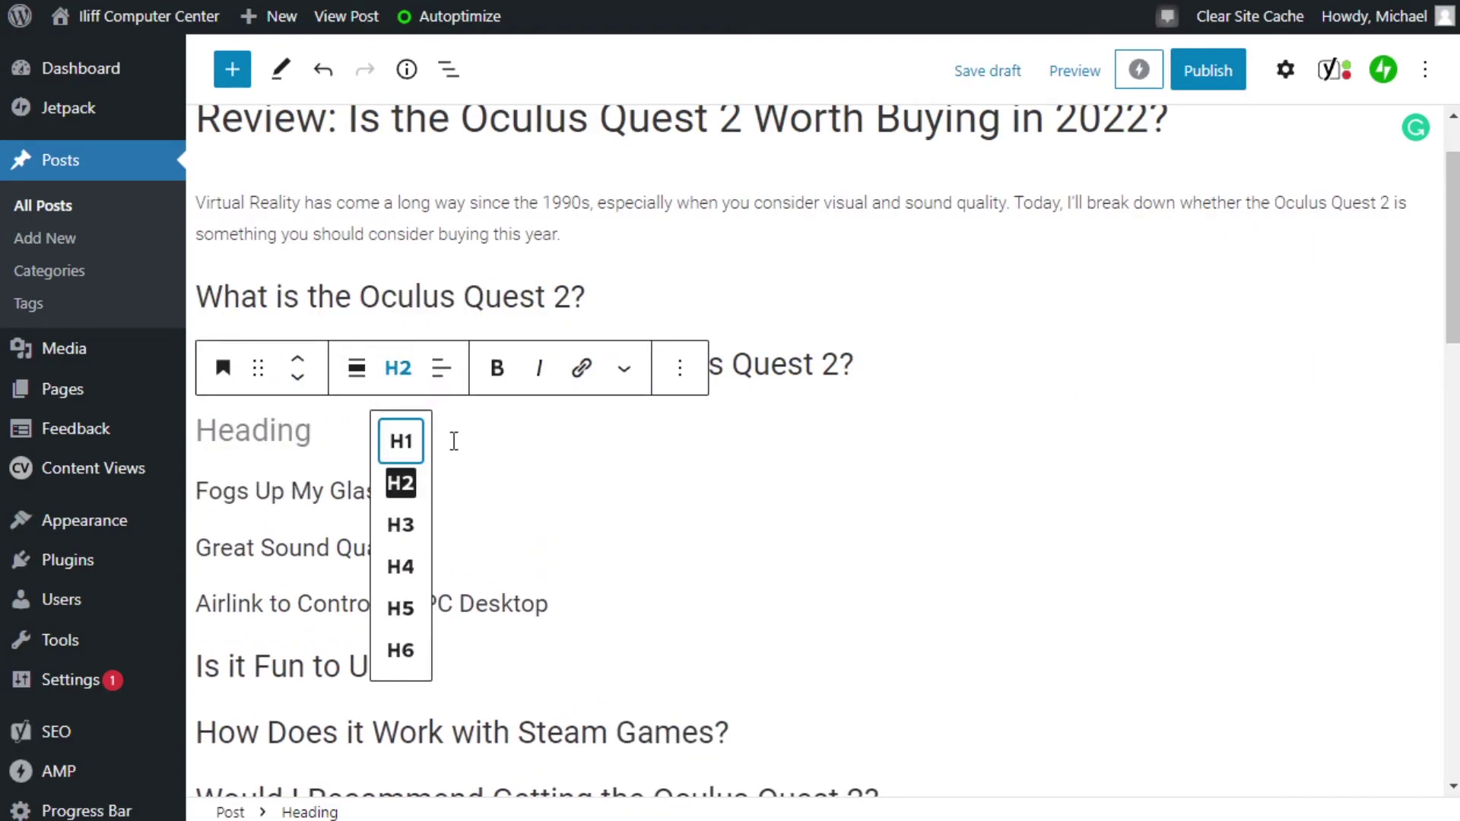
click(410, 527)
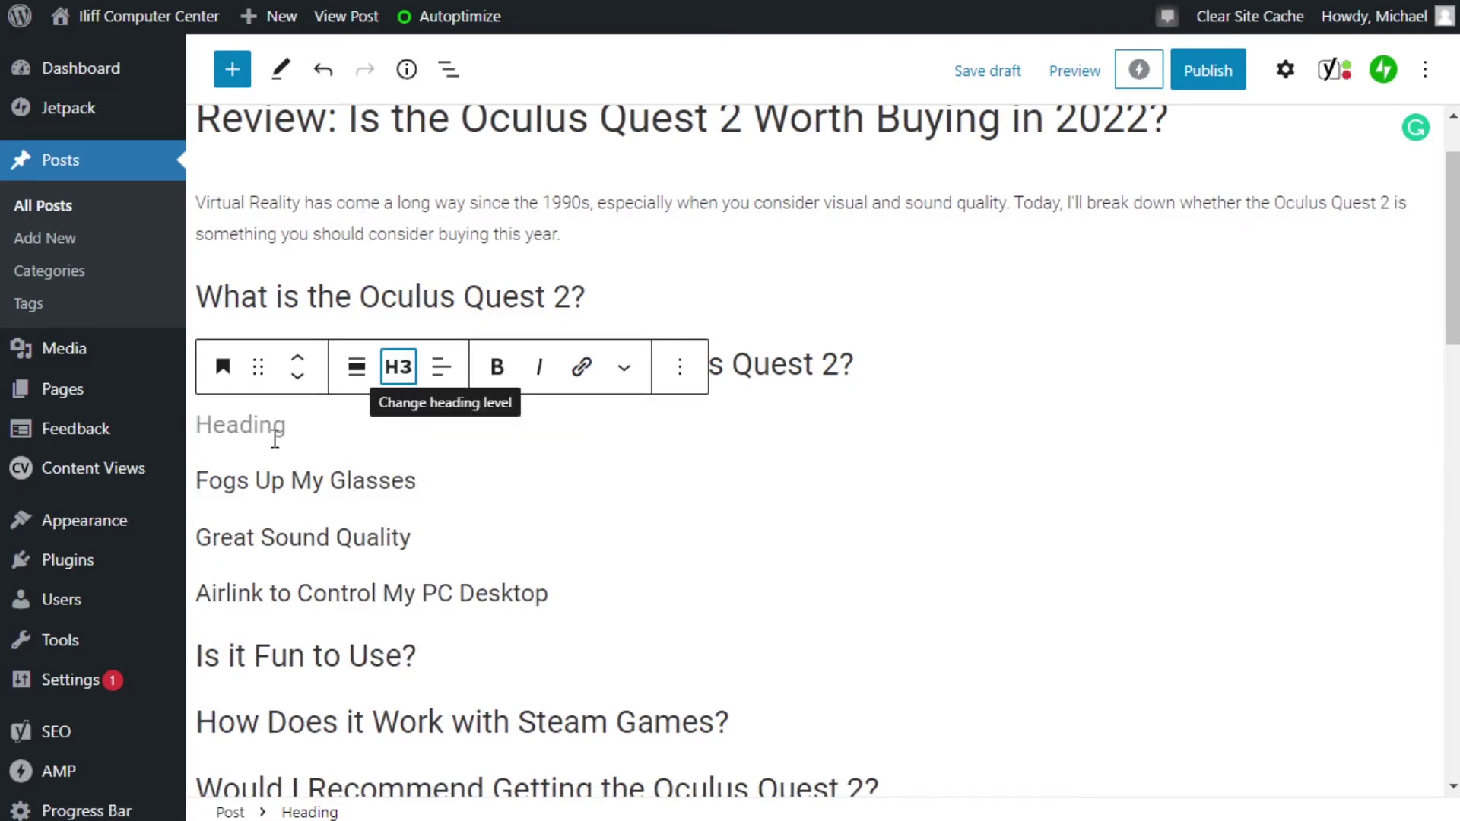
text(Guardian Remembers Each Room)
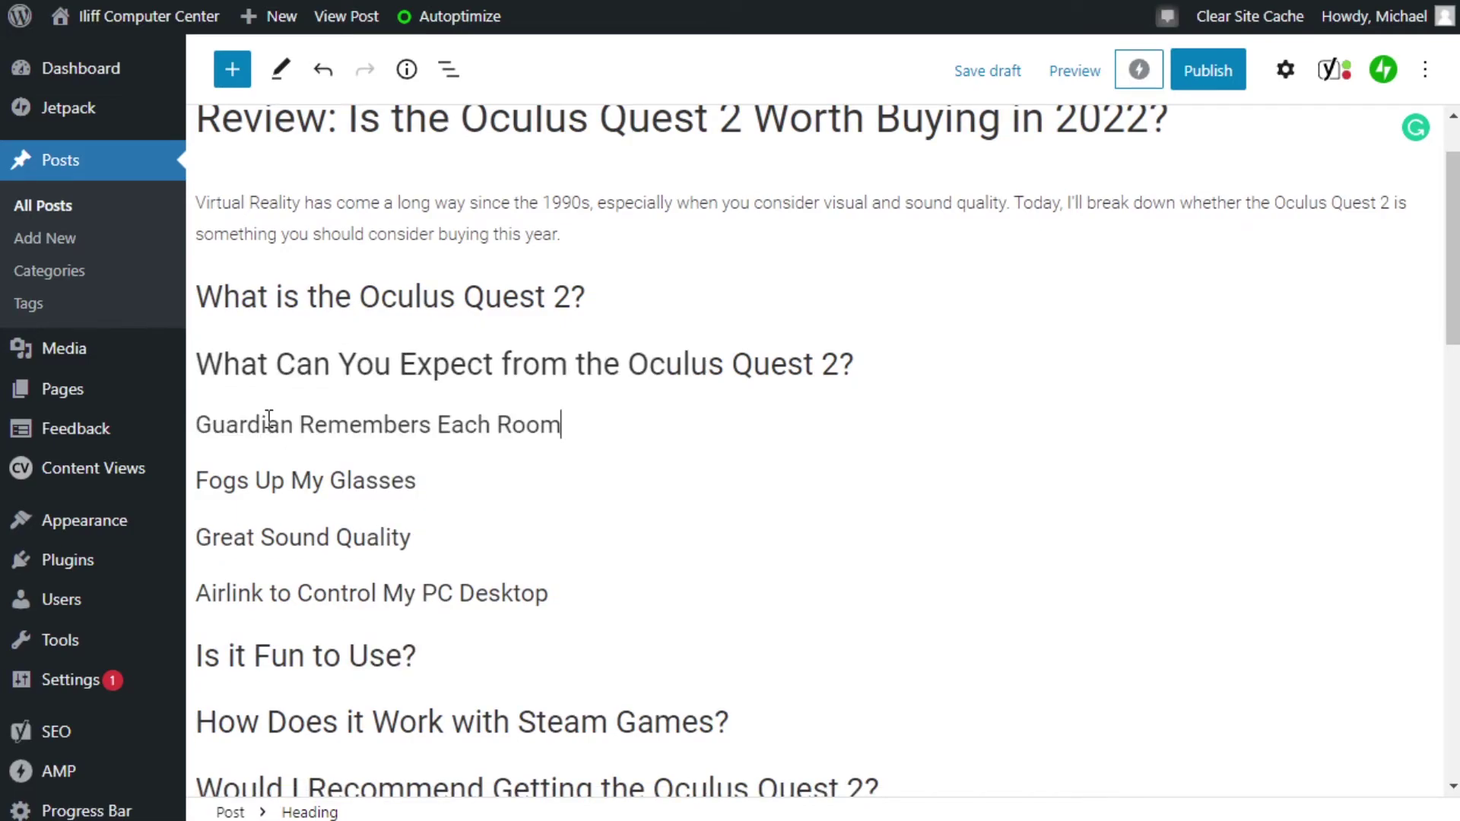
- Insert another H3 subheading 'Comfortable Fit, Kind Of' directly under 'What Can You Expect'
click(759, 364)
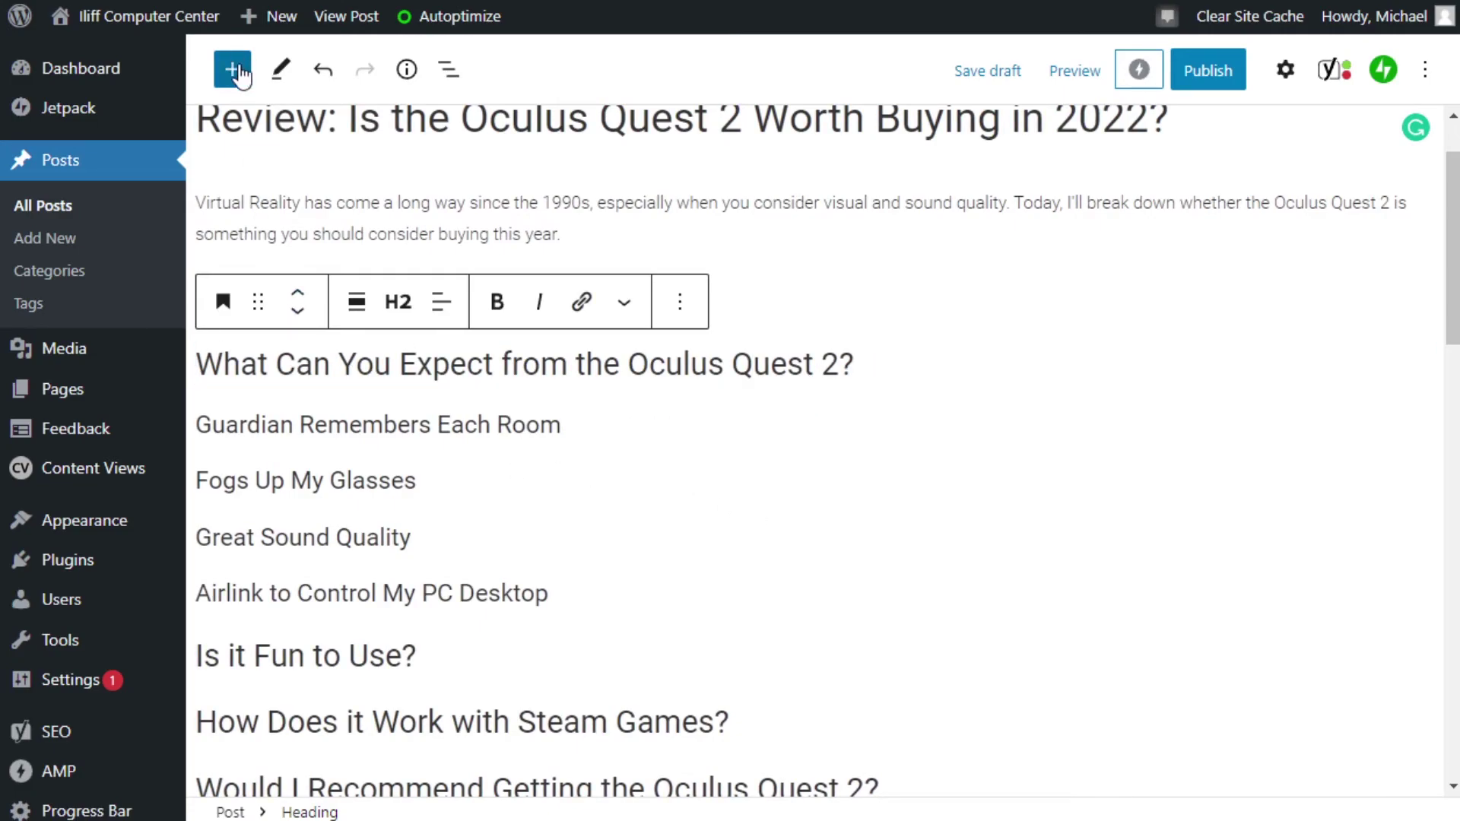
click(234, 70)
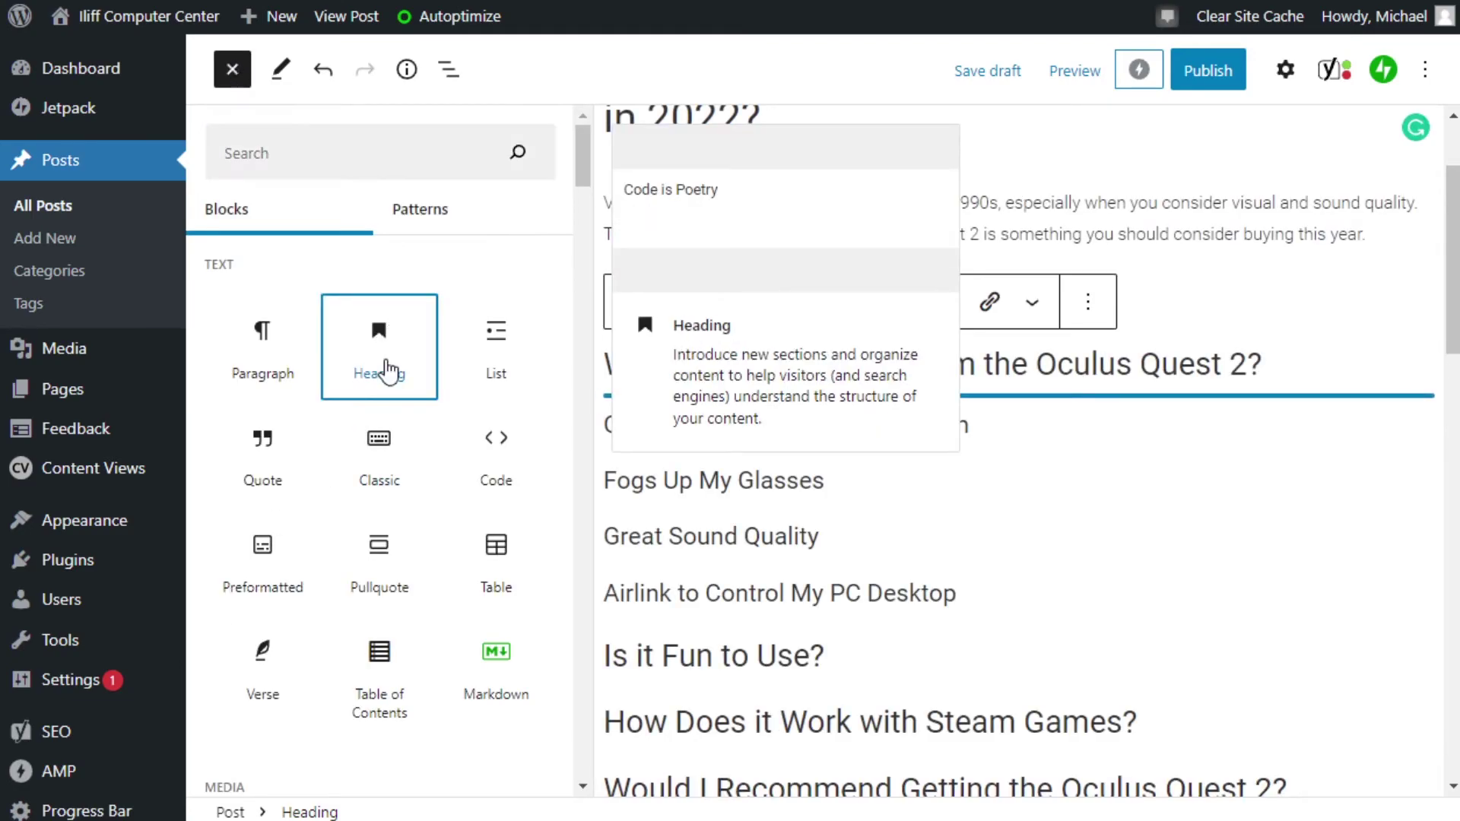
click(391, 368)
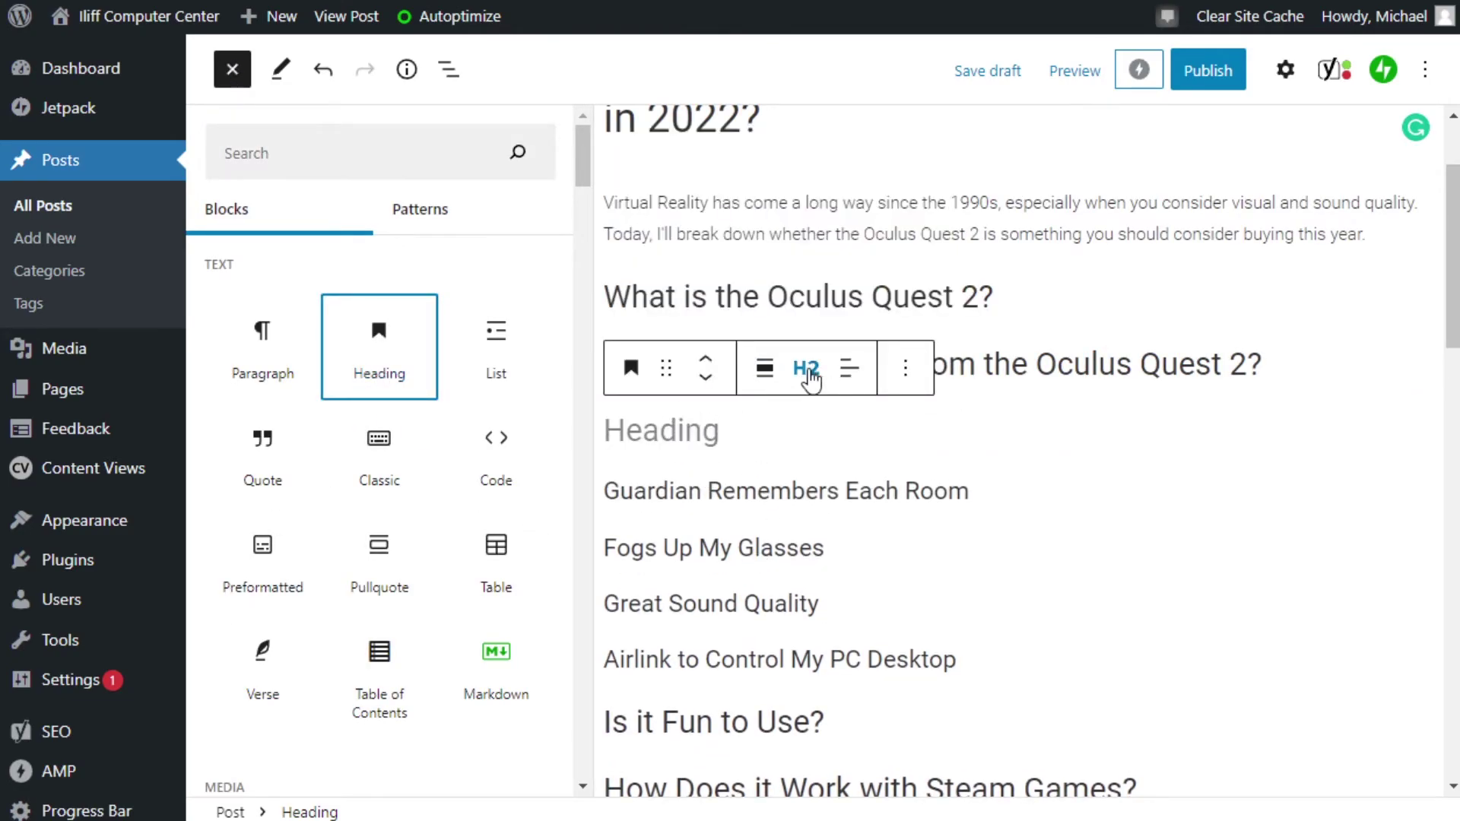
click(806, 368)
click(399, 314)
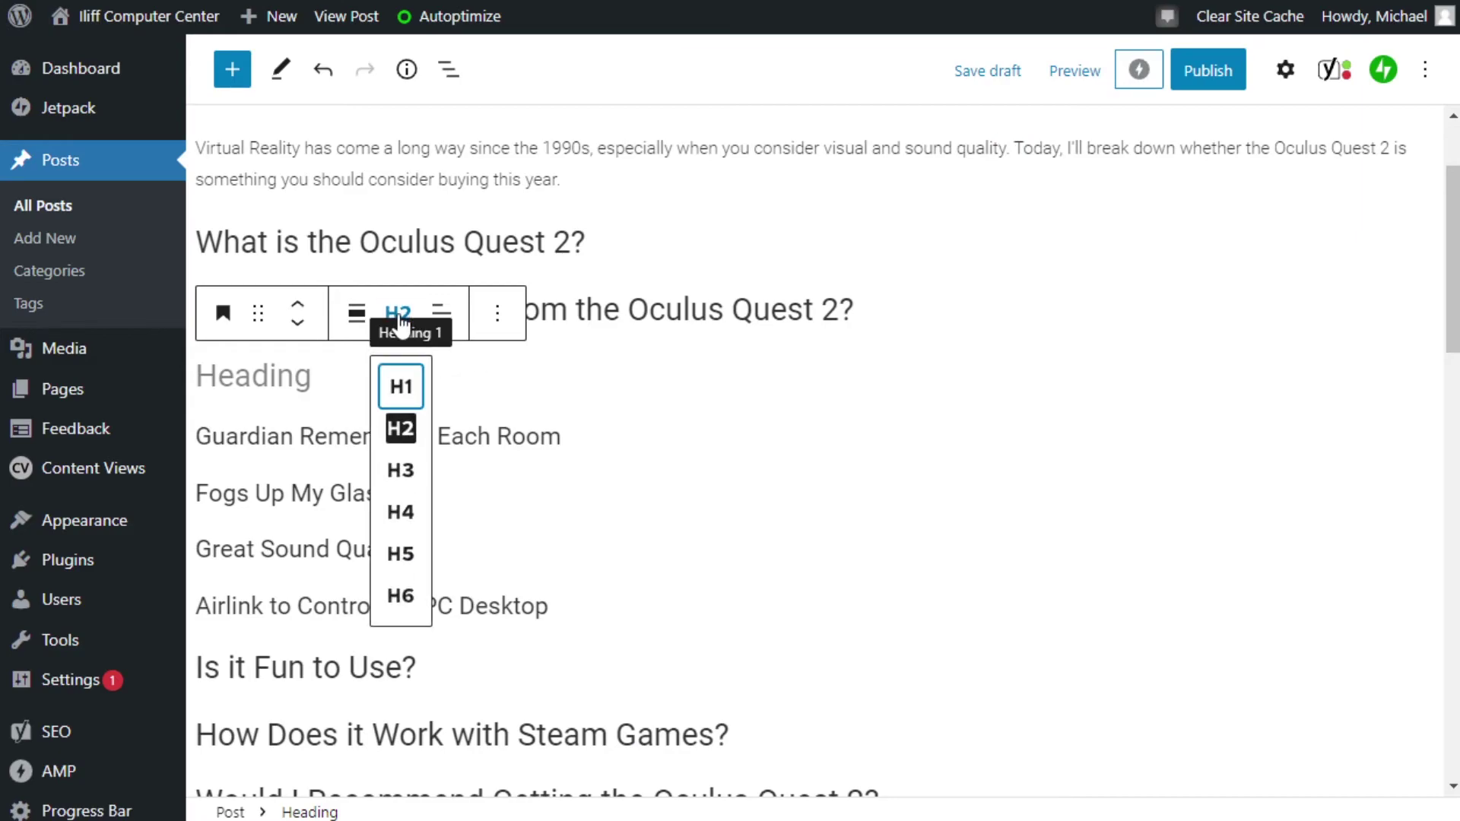
click(401, 468)
click(284, 373)
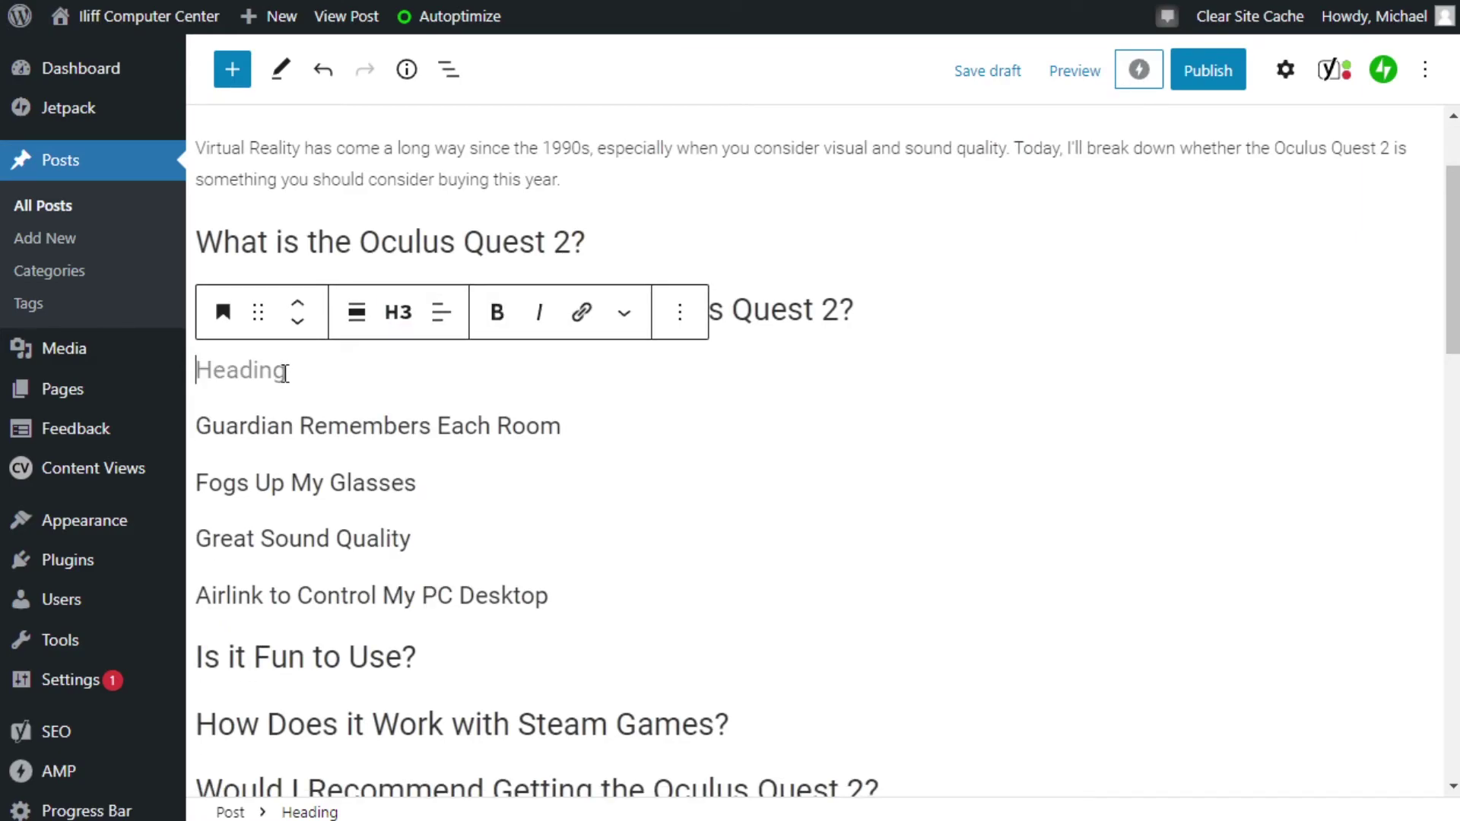
text(Comfortable Fit, Kind Of)
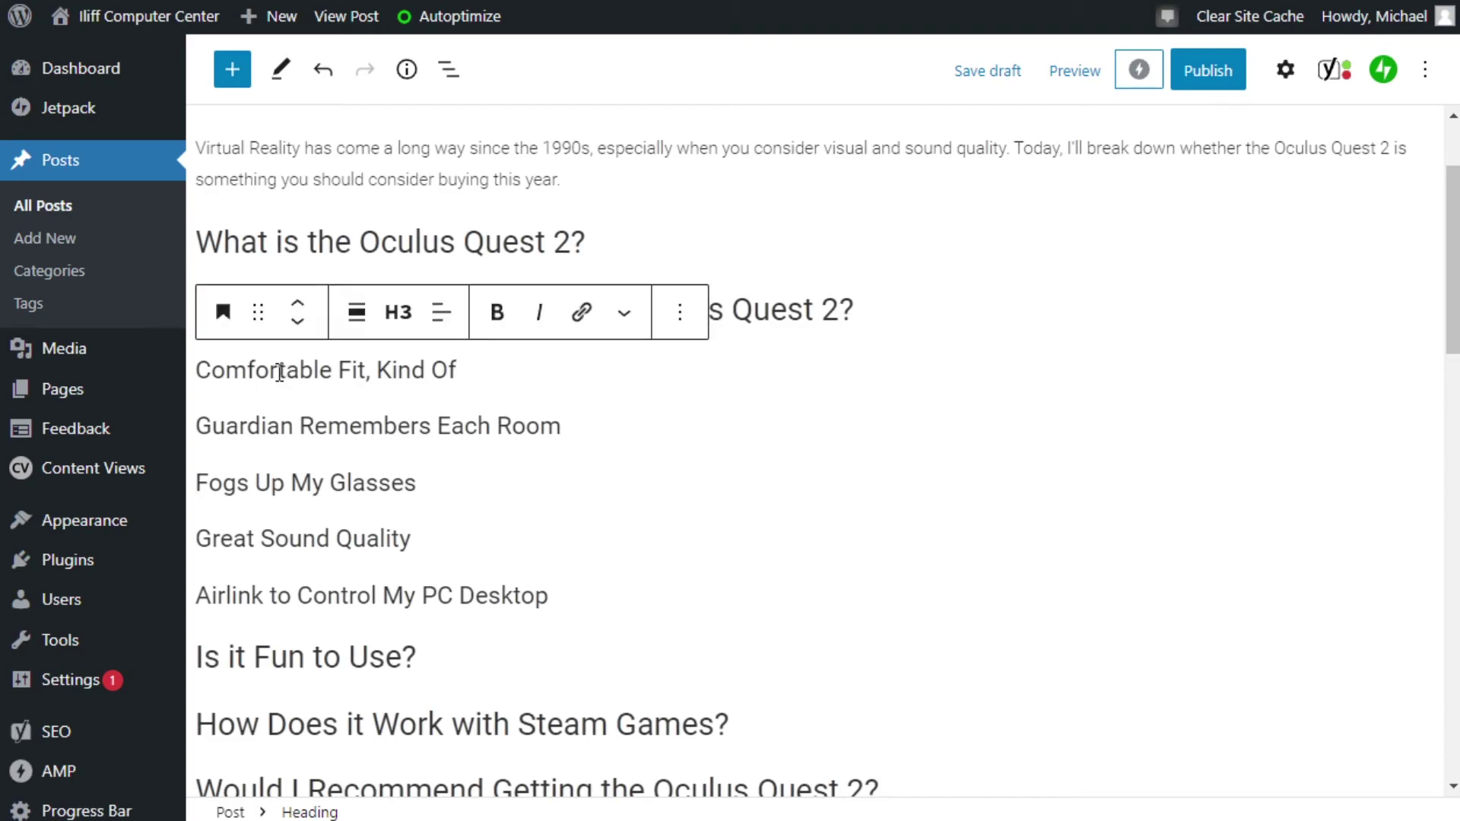
- Transform the intro paragraph into a Heading, then back into a plain paragraph
scroll(280, 373, up, 2)
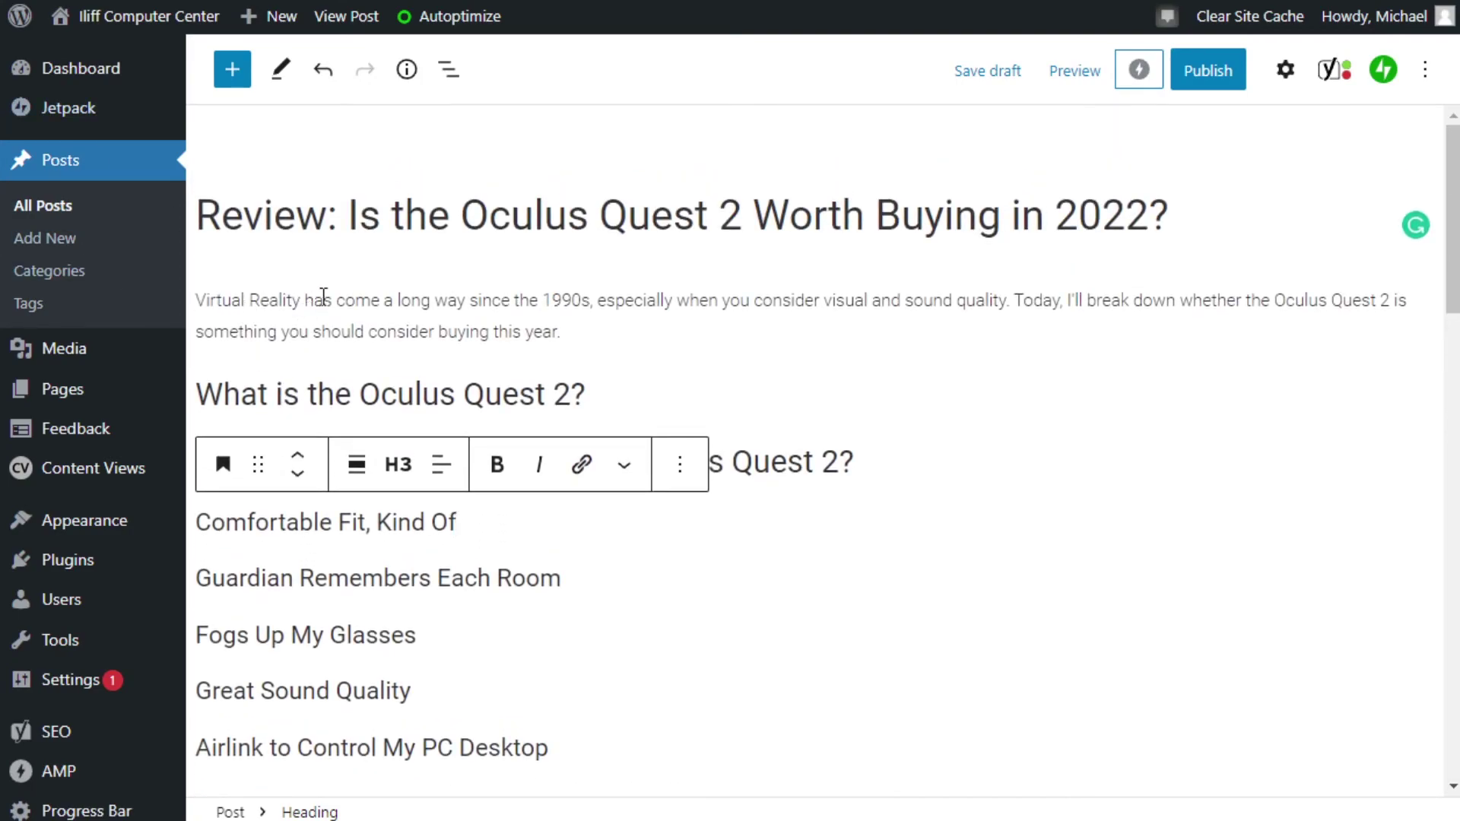
click(323, 299)
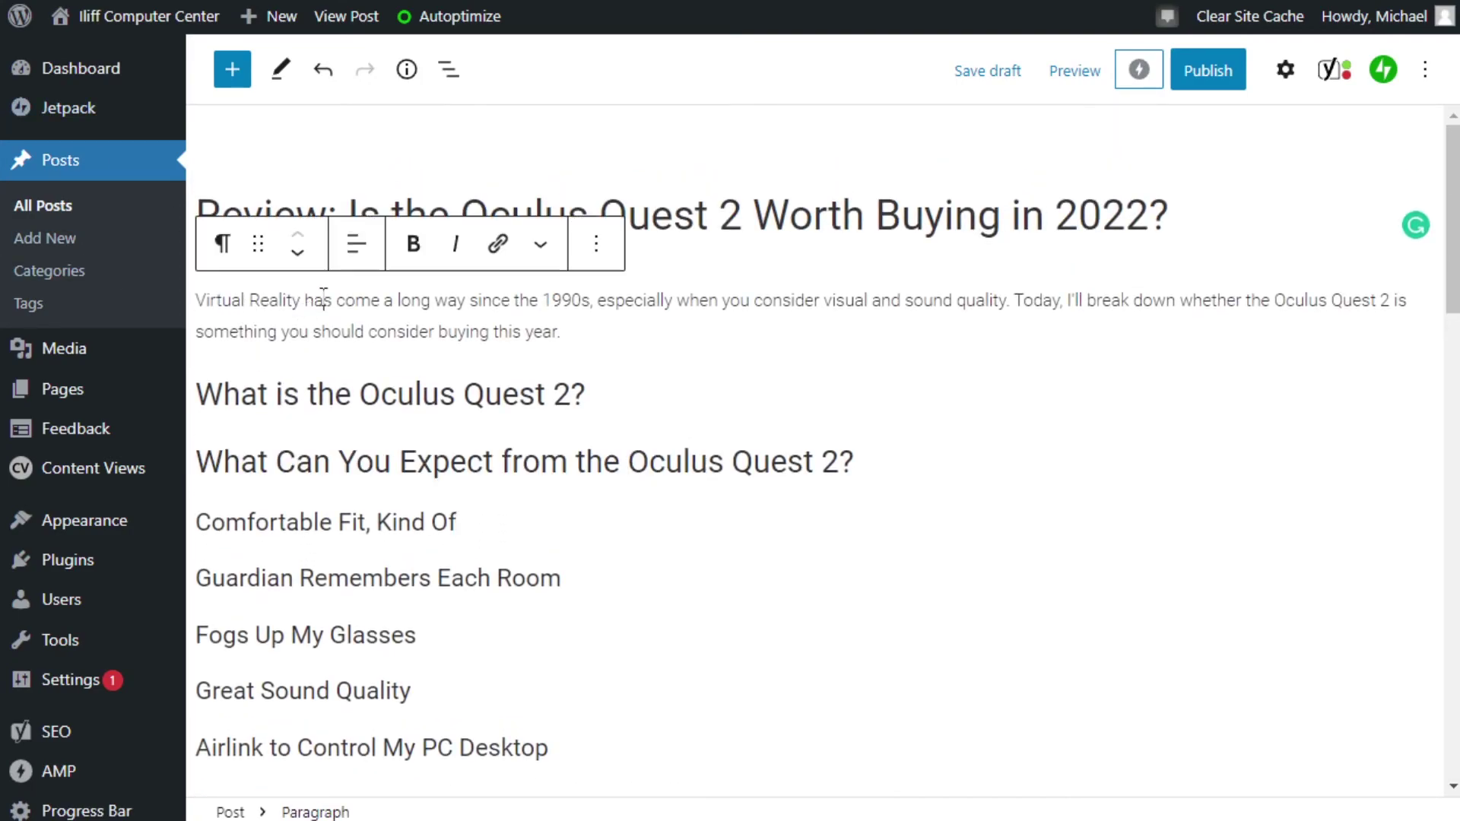
click(223, 244)
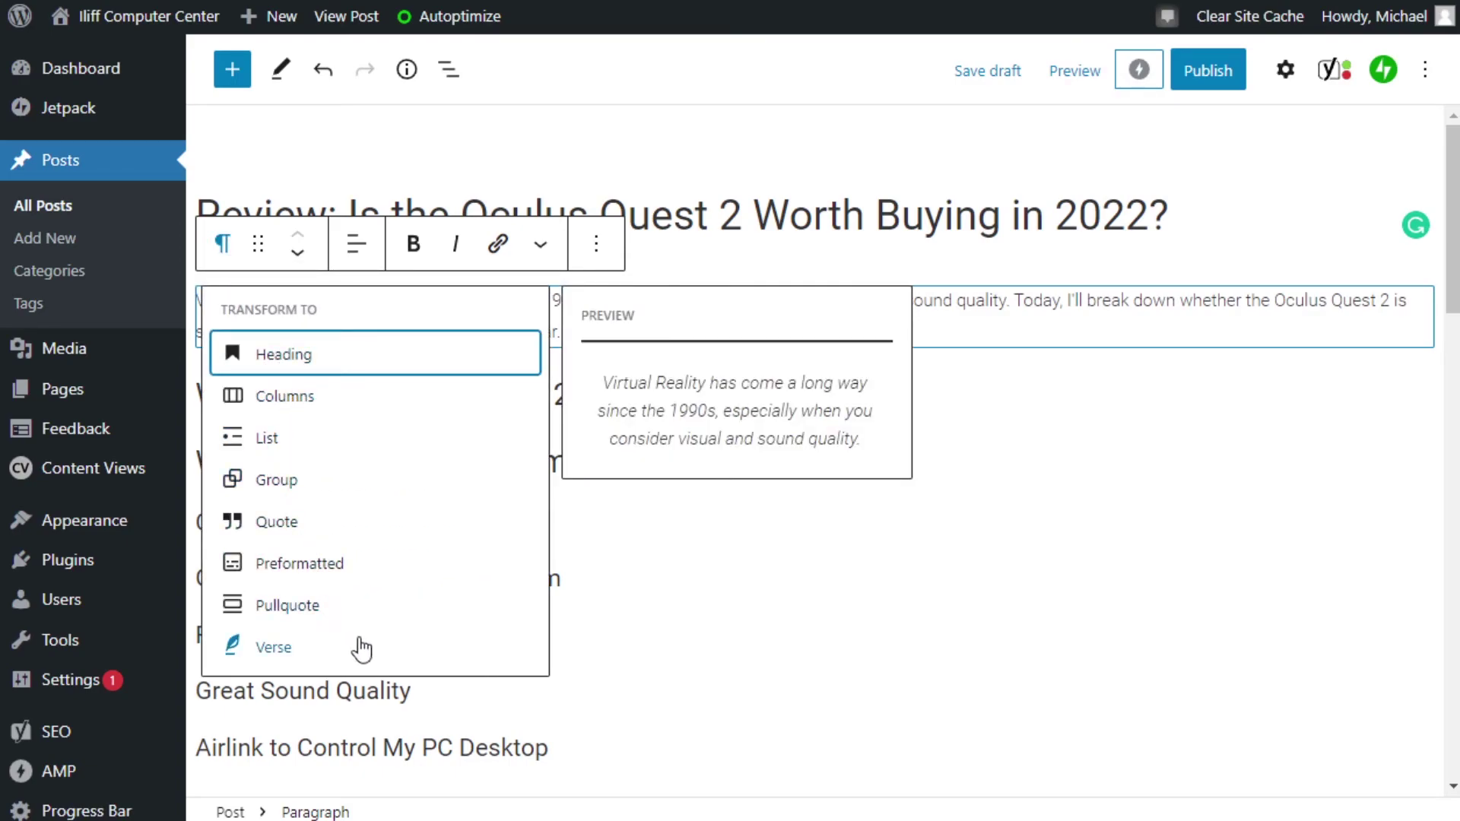
click(287, 358)
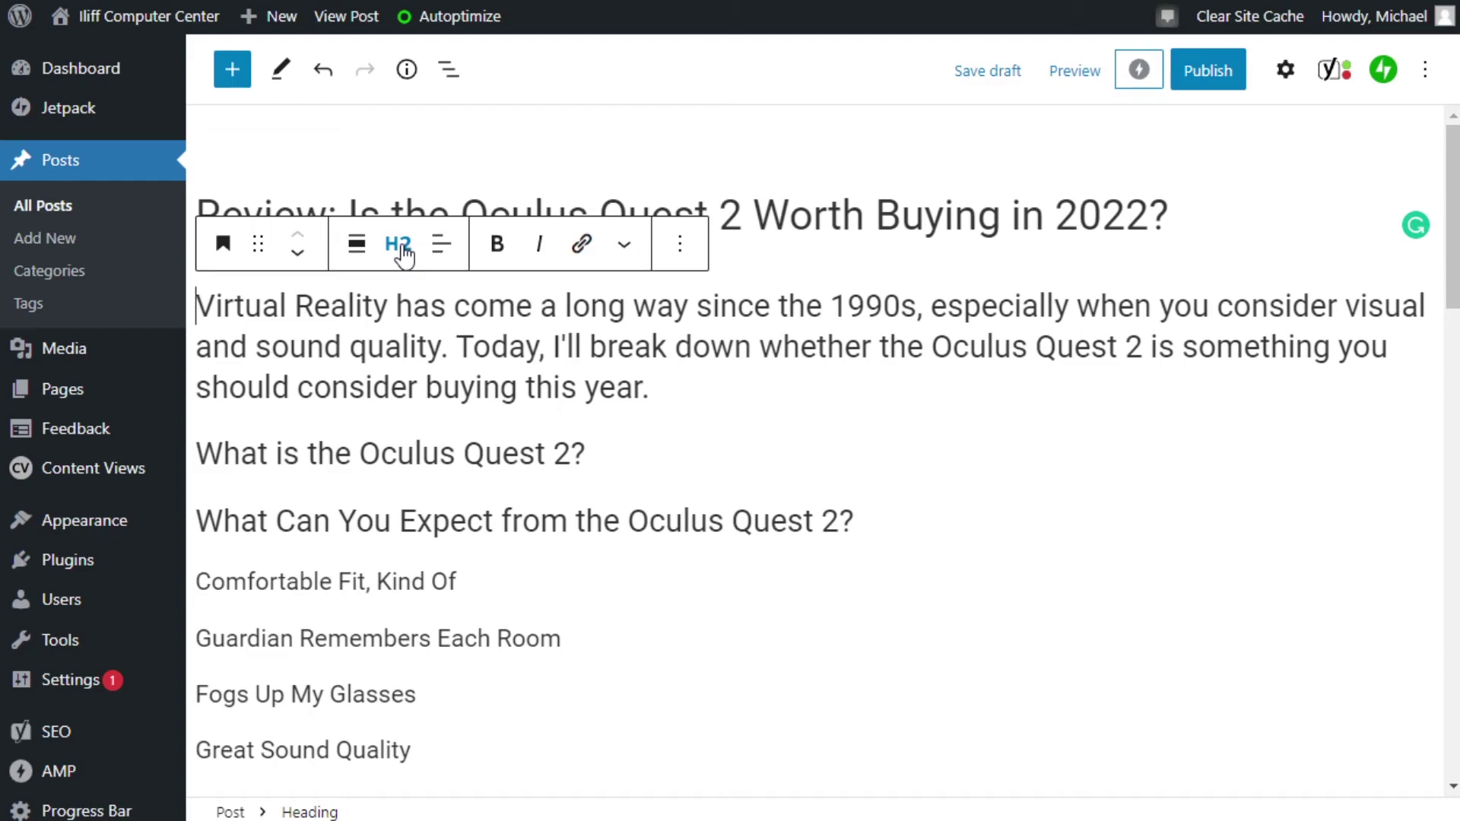
click(222, 245)
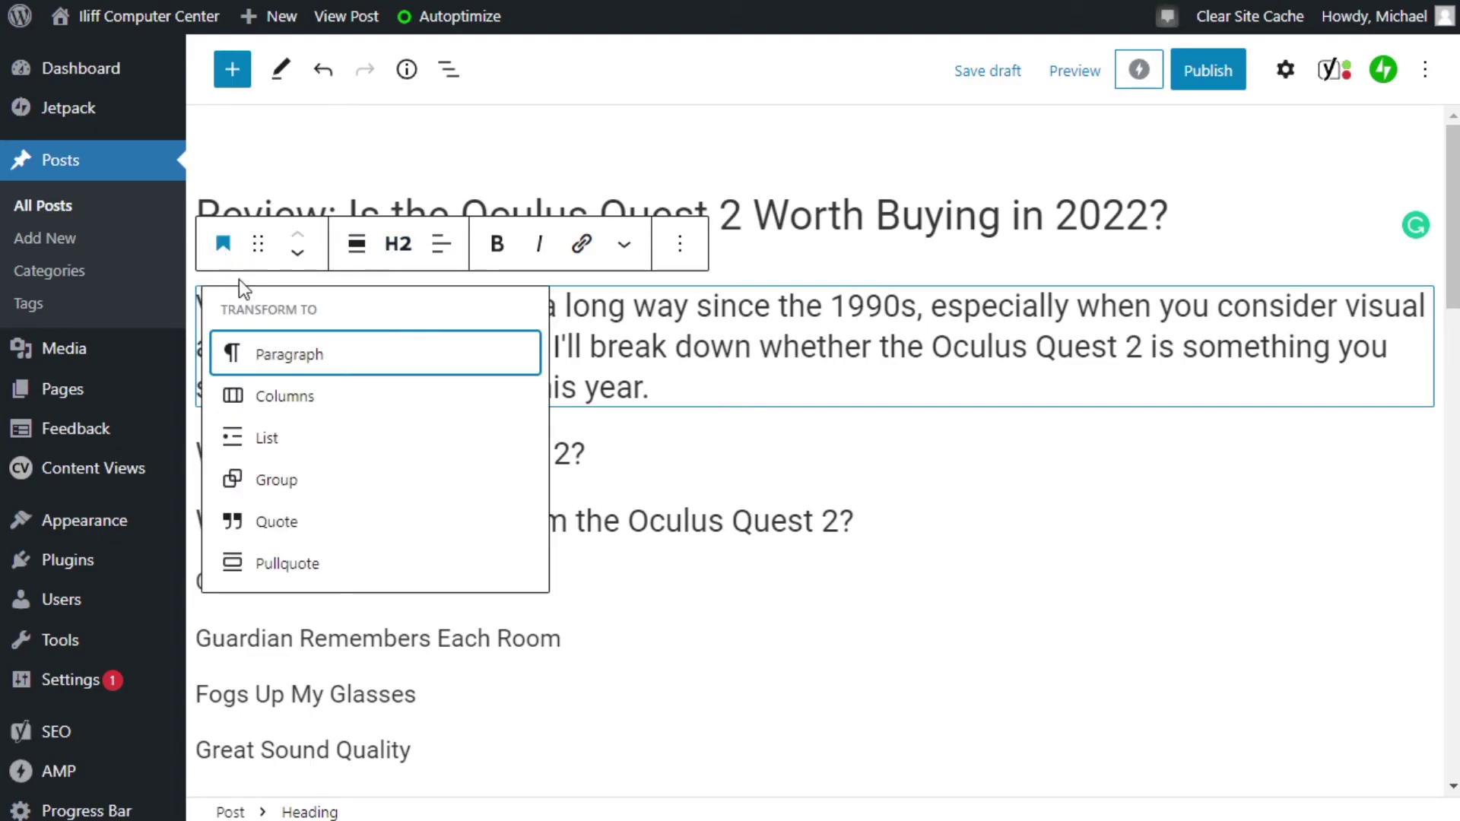
click(261, 364)
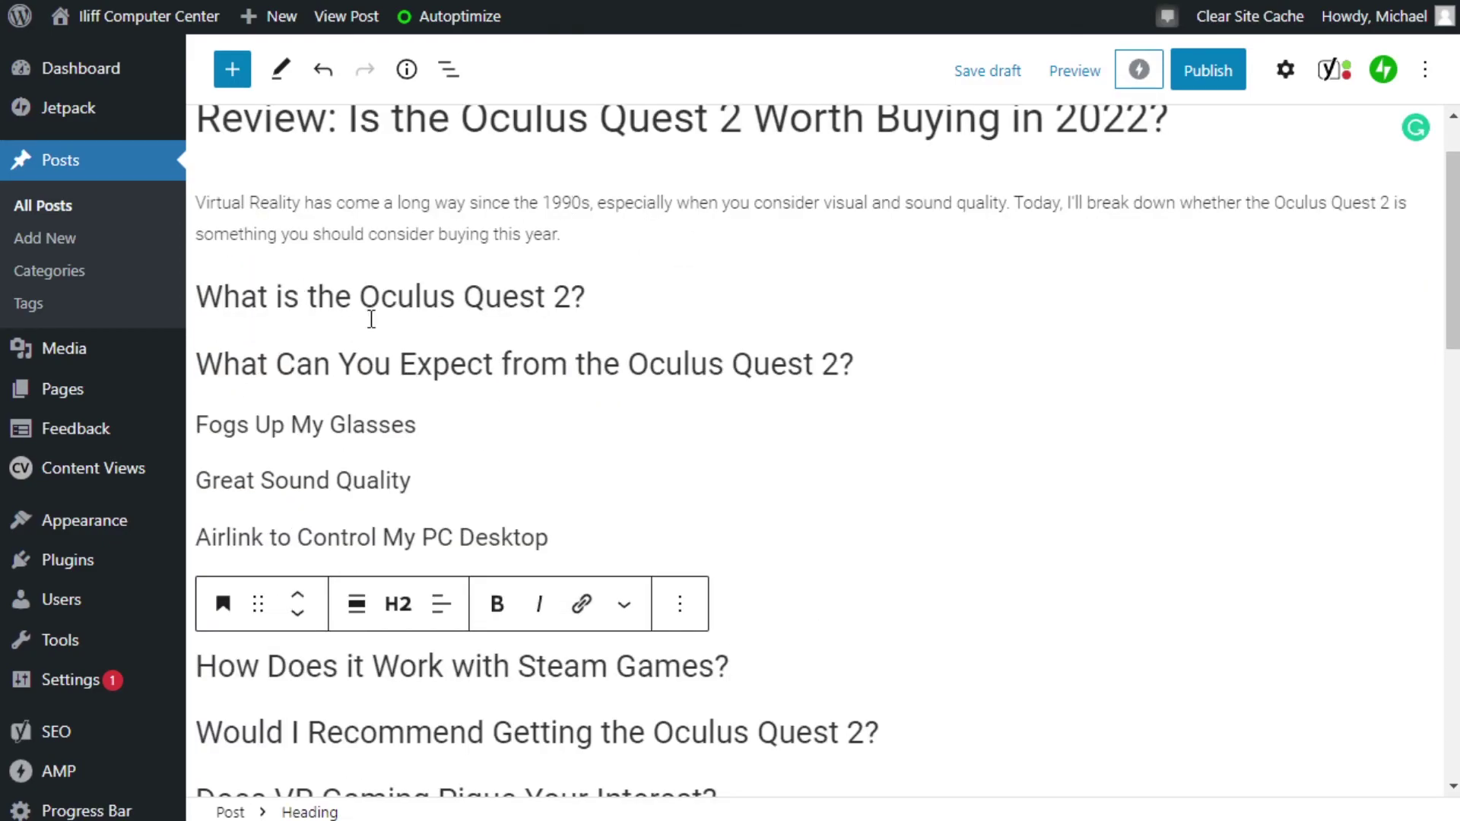
click(693, 298)
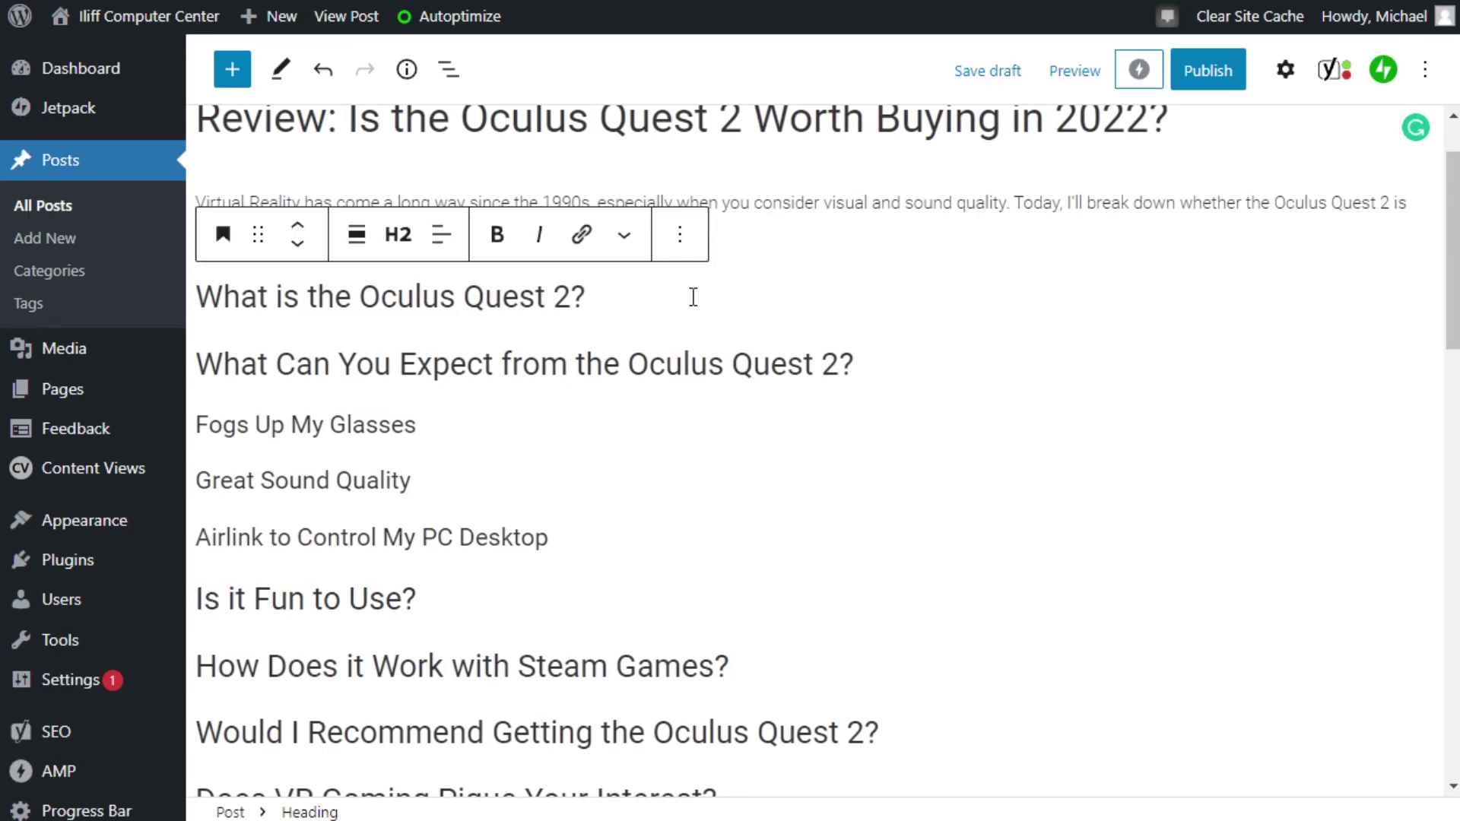